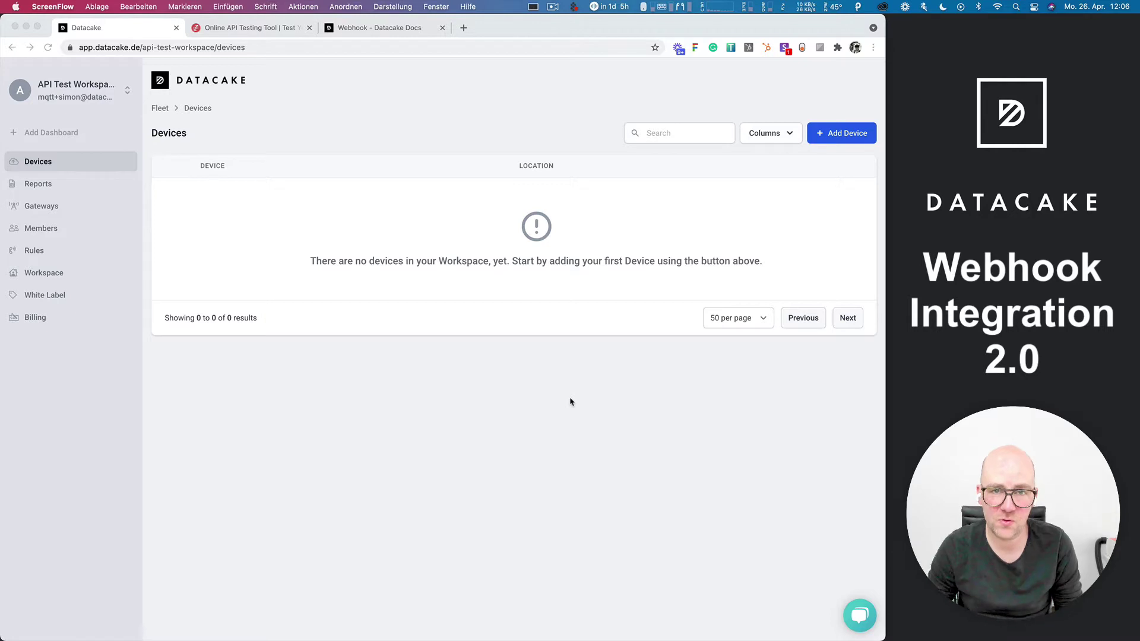
Review the webhook URL-routing docs, then return to the empty Devices page
{"action": "left_click", "coordinate": [374, 27]}
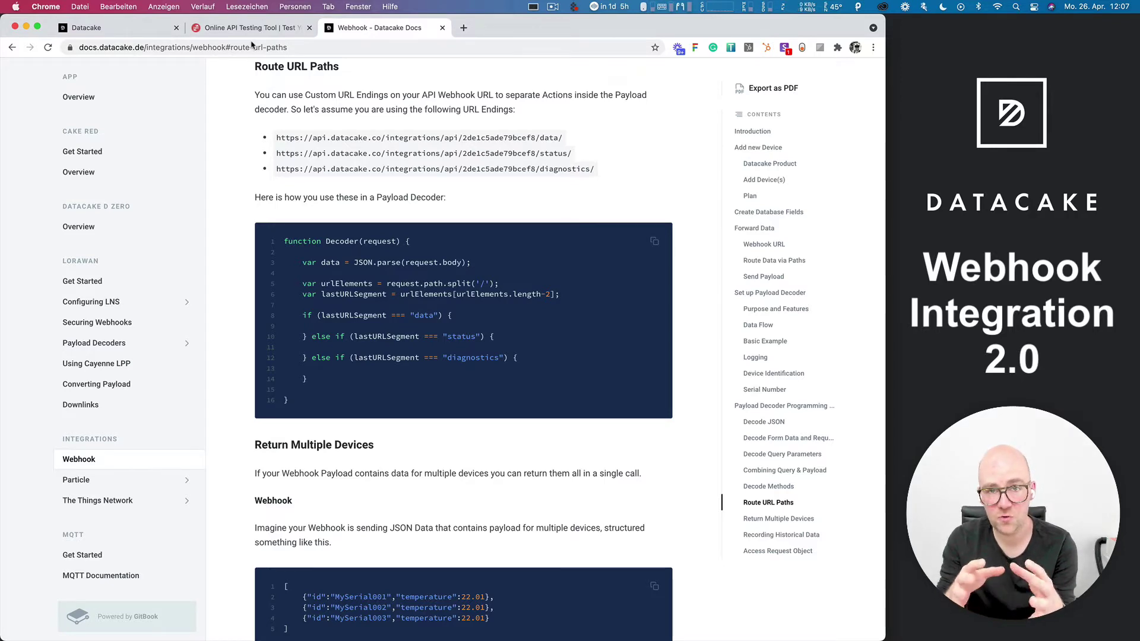
{"action": "left_click", "coordinate": [153, 33]}
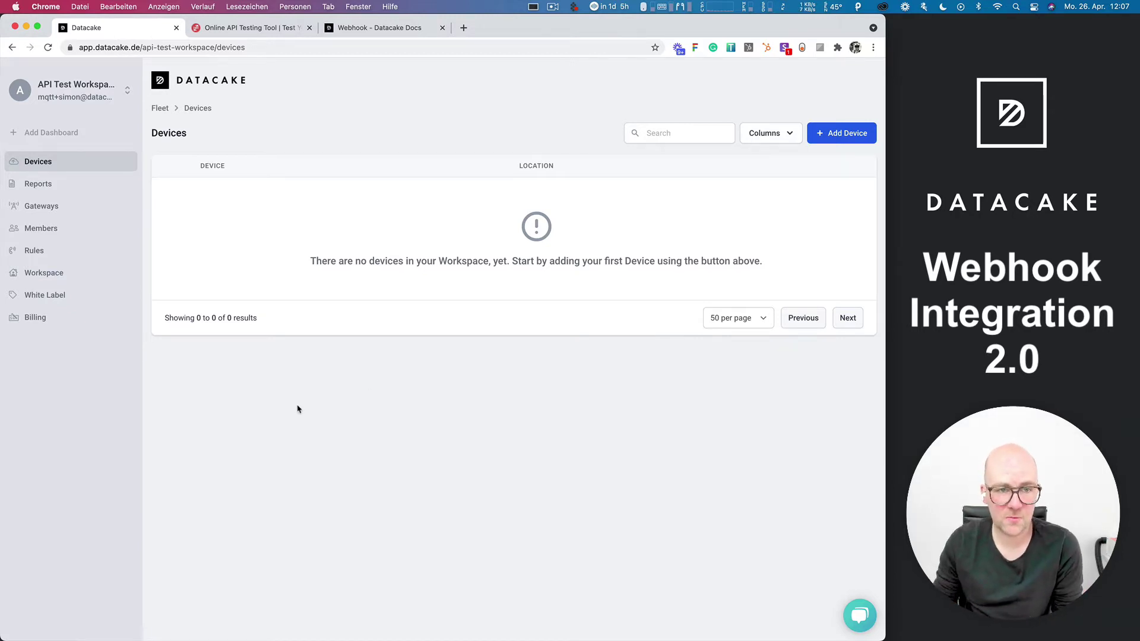
{"action": "left_click", "coordinate": [419, 31]}
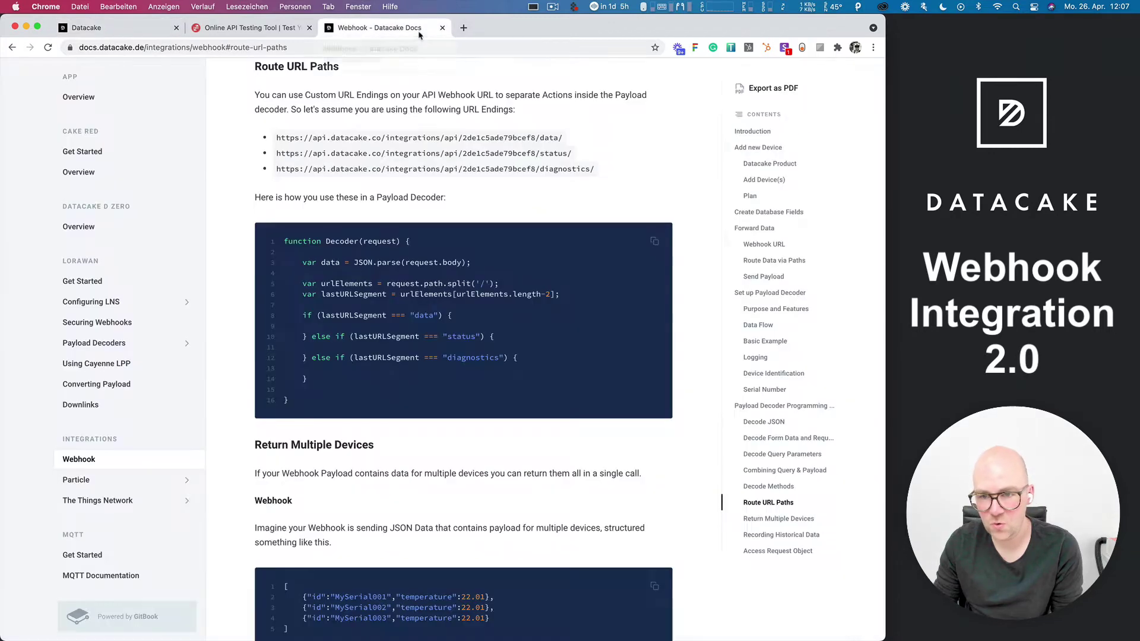
{"action": "scroll", "coordinate": [637, 454], "scroll_direction": "down", "scroll_amount": 1}
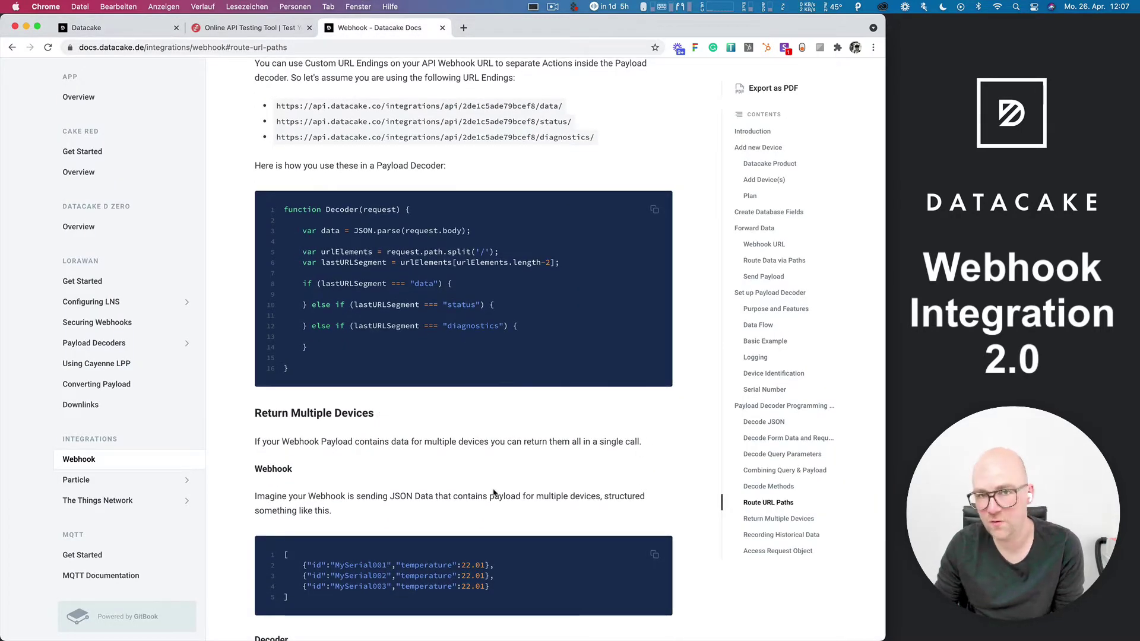
{"action": "scroll", "coordinate": [530, 381], "scroll_direction": "up", "scroll_amount": 1}
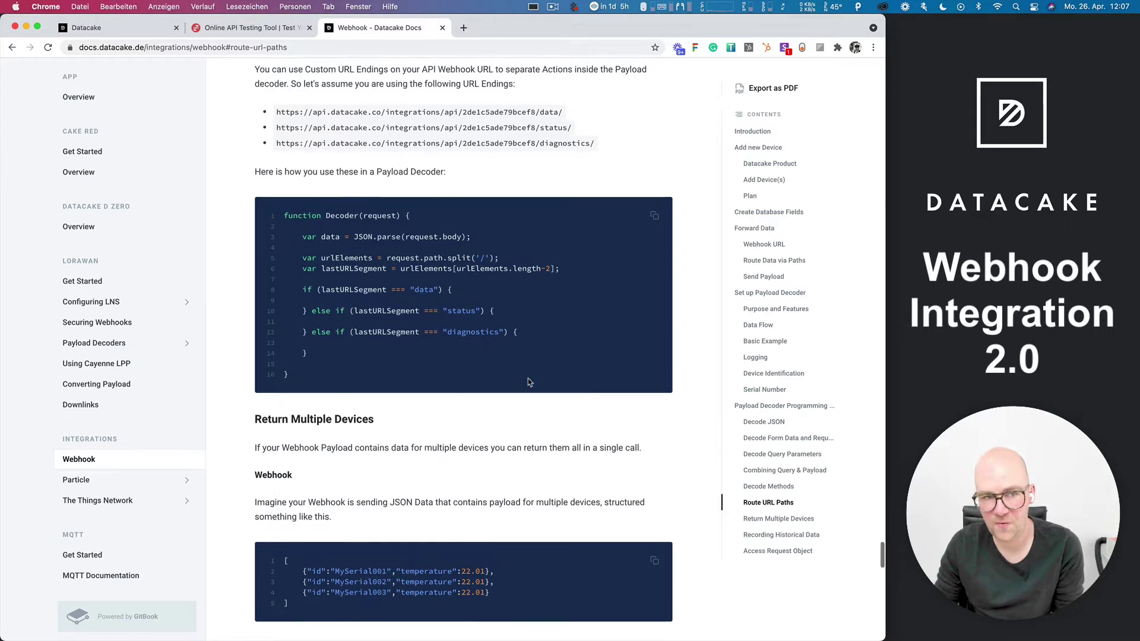
{"action": "left_click", "coordinate": [154, 30]}
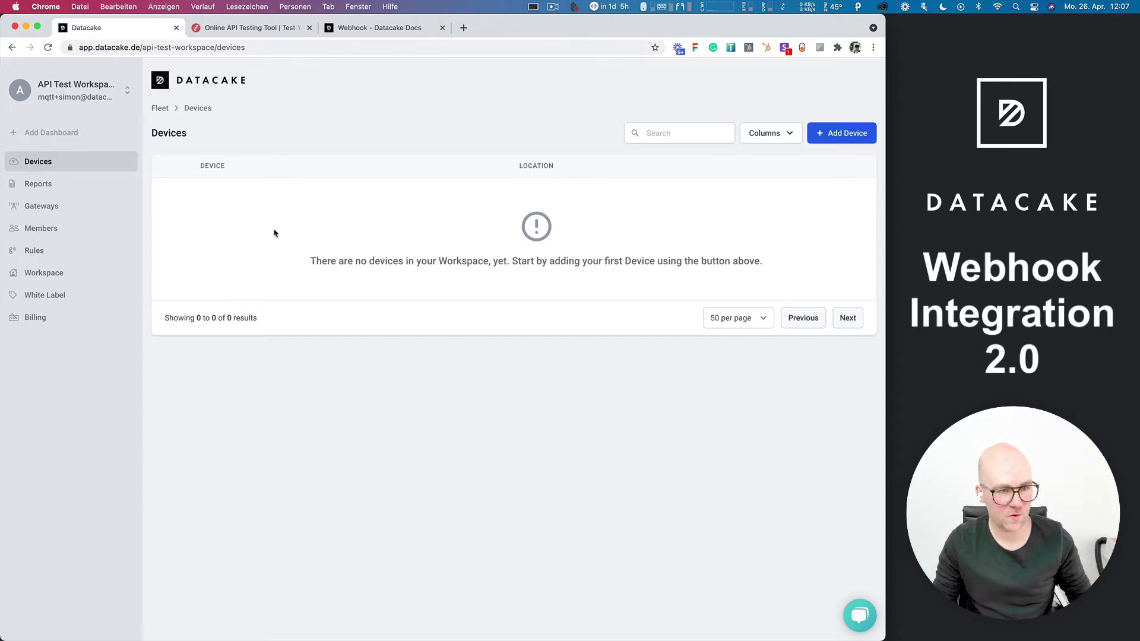
Start a new API device in a new empty product named 'API Demo Product'
{"action": "left_click", "coordinate": [843, 135]}
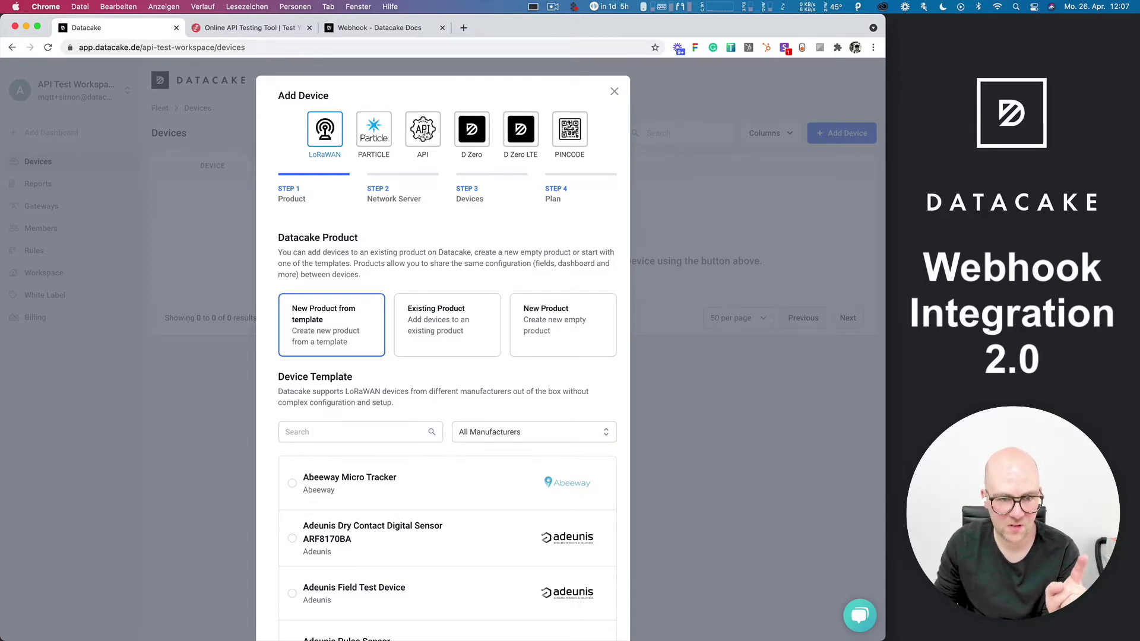
{"action": "left_click", "coordinate": [427, 135]}
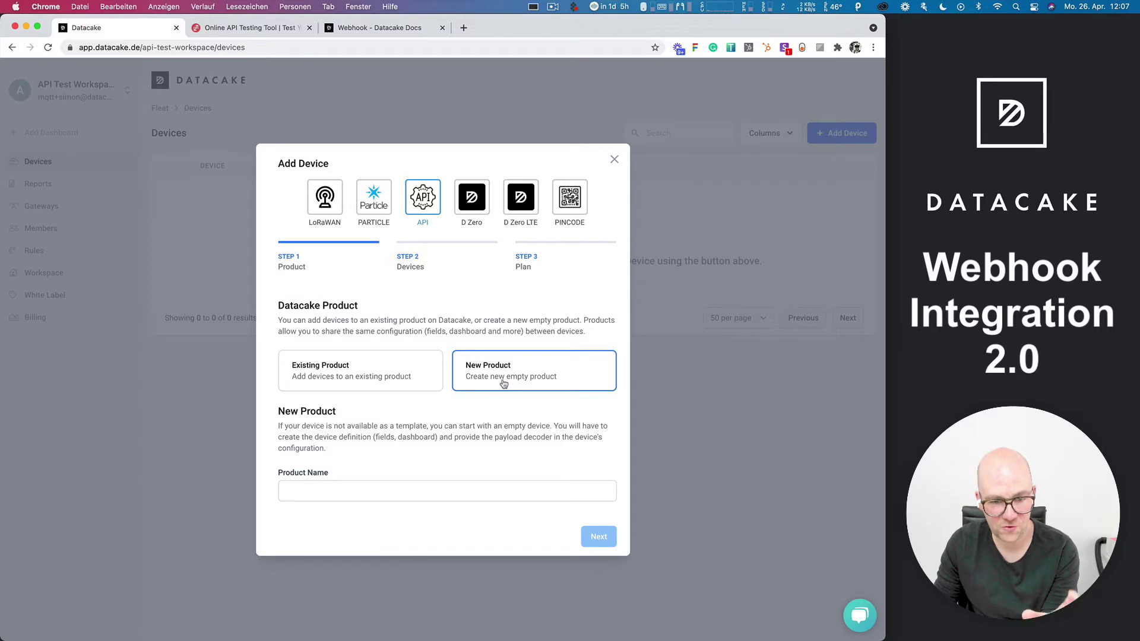
{"action": "left_click", "coordinate": [375, 380]}
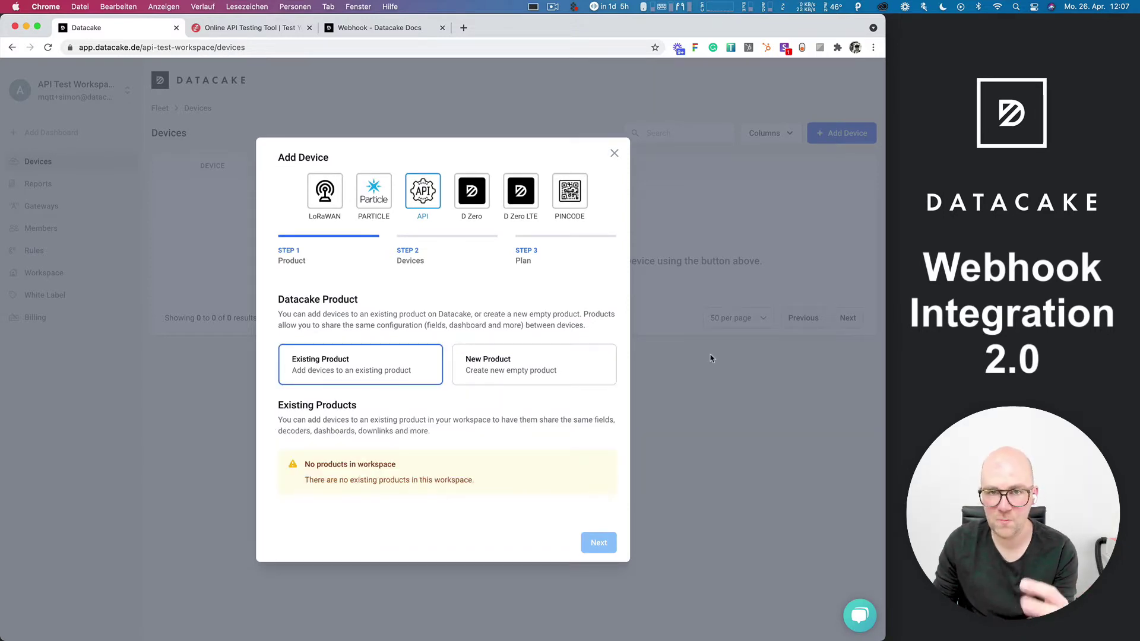
{"action": "left_click", "coordinate": [529, 353]}
{"action": "left_click", "coordinate": [444, 489]}
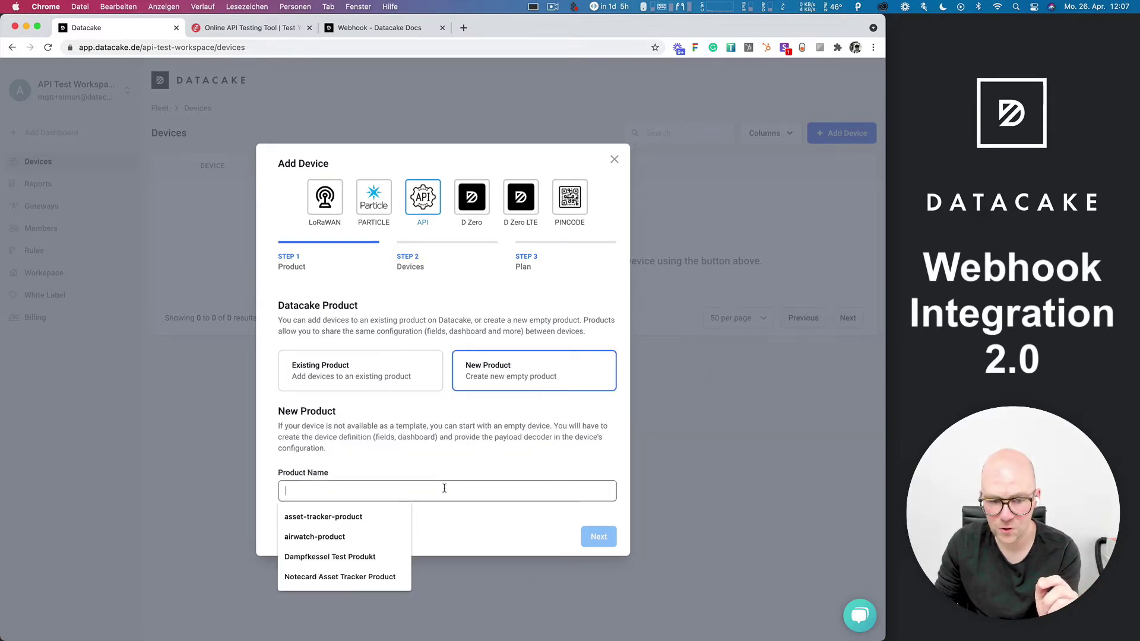
{"action": "left_click", "coordinate": [476, 446]}
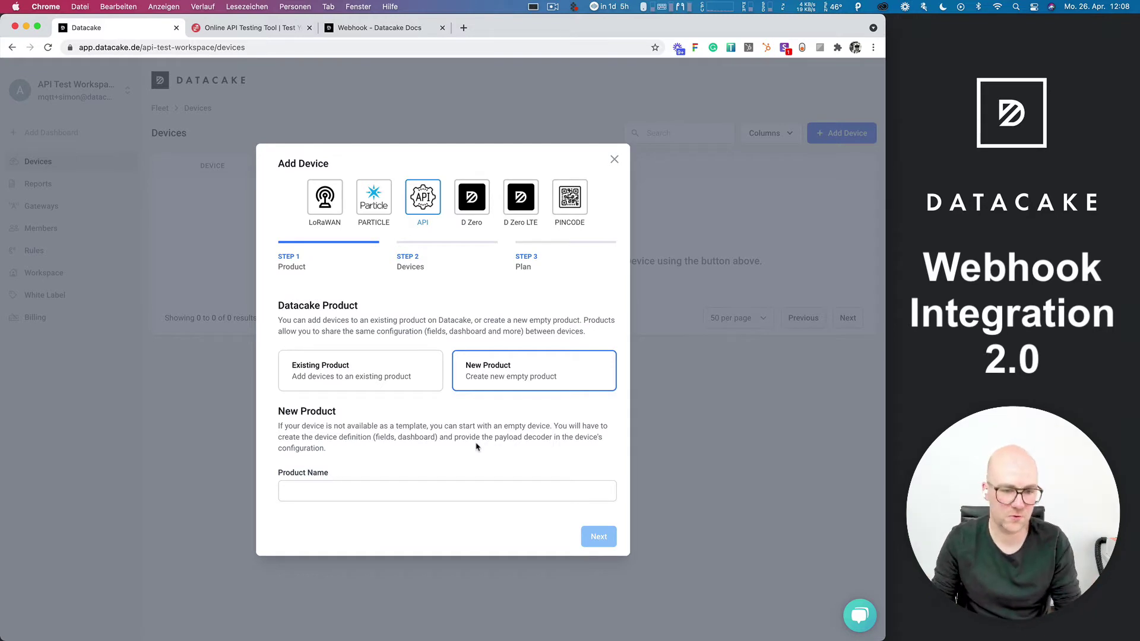
{"action": "left_click", "coordinate": [407, 489]}
{"action": "type", "text": "API "}
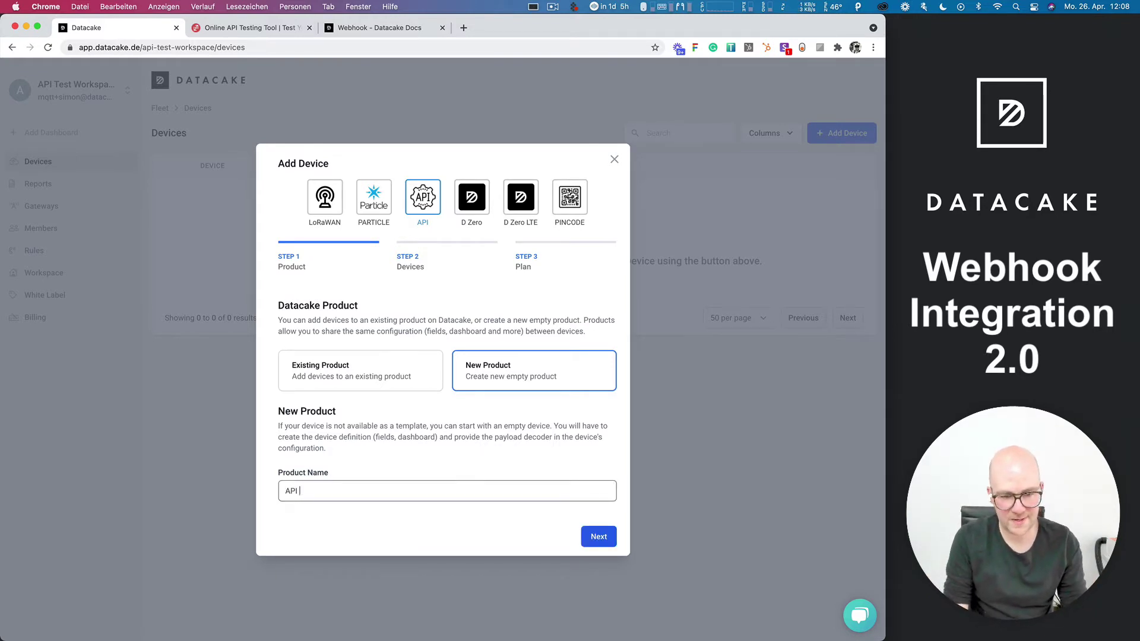
{"action": "type", "text": "Demo Proj"}
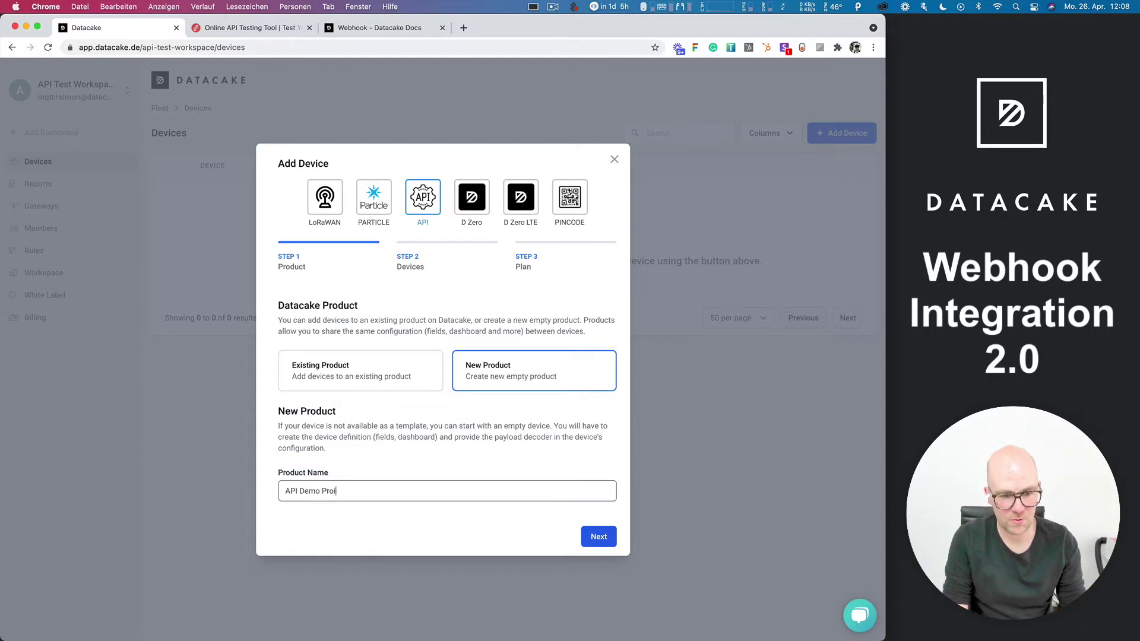
{"action": "type", "text": "educt"}
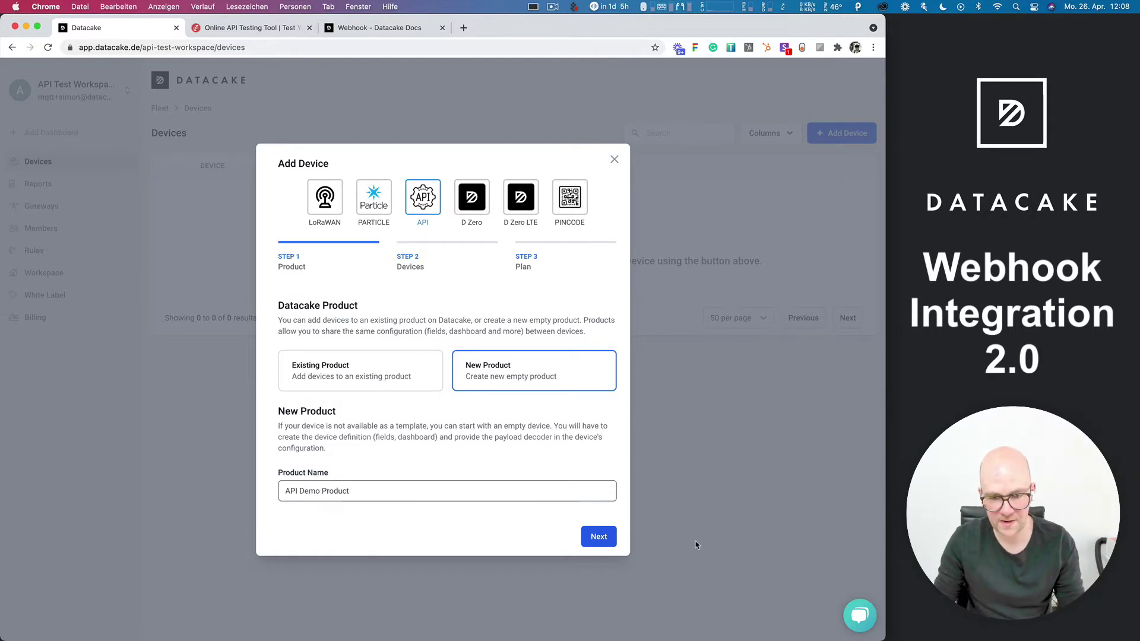
Enter serial api0001 and device name 'API Demo Device 01'
{"action": "left_click", "coordinate": [612, 537]}
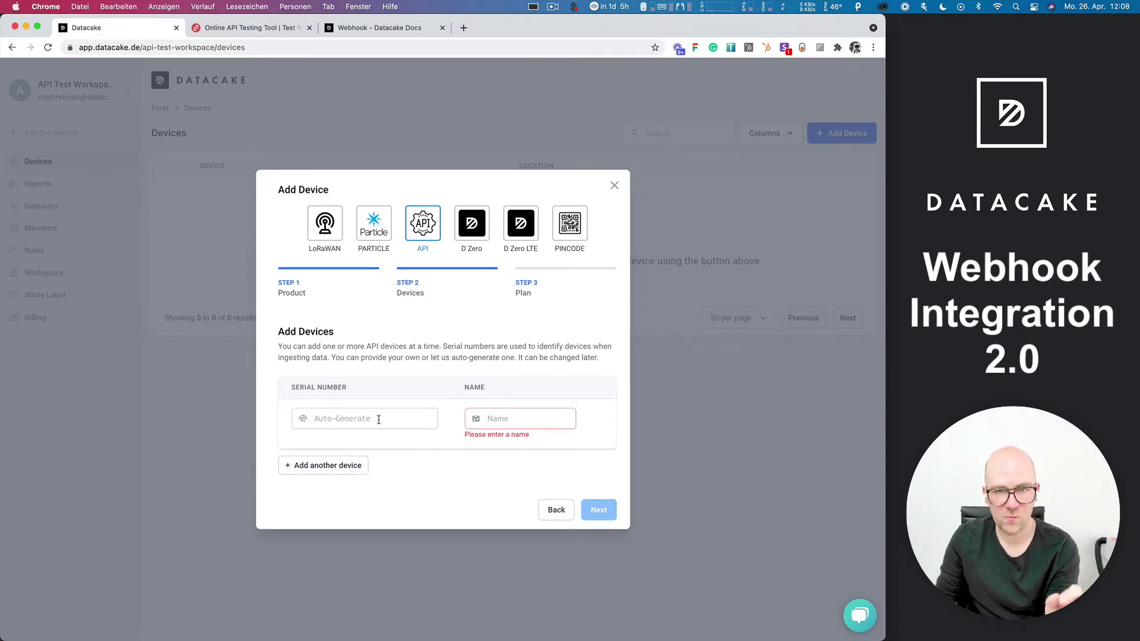
{"action": "left_click", "coordinate": [378, 420]}
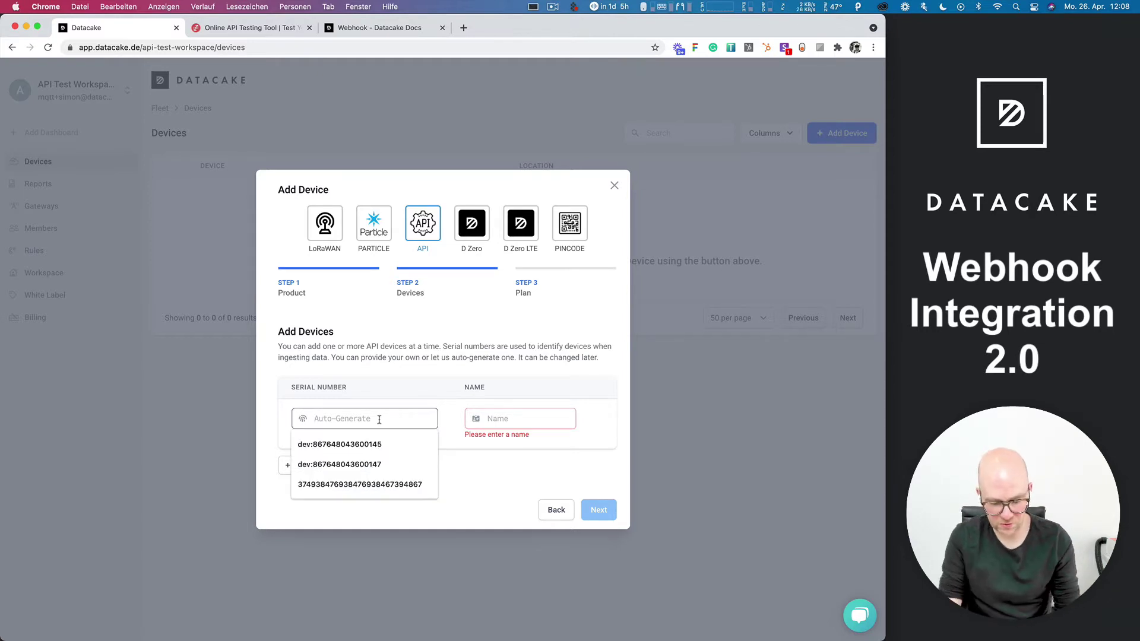
{"action": "type", "text": "api0001"}
{"action": "left_click", "coordinate": [506, 418]}
{"action": "type", "text": "Api"}
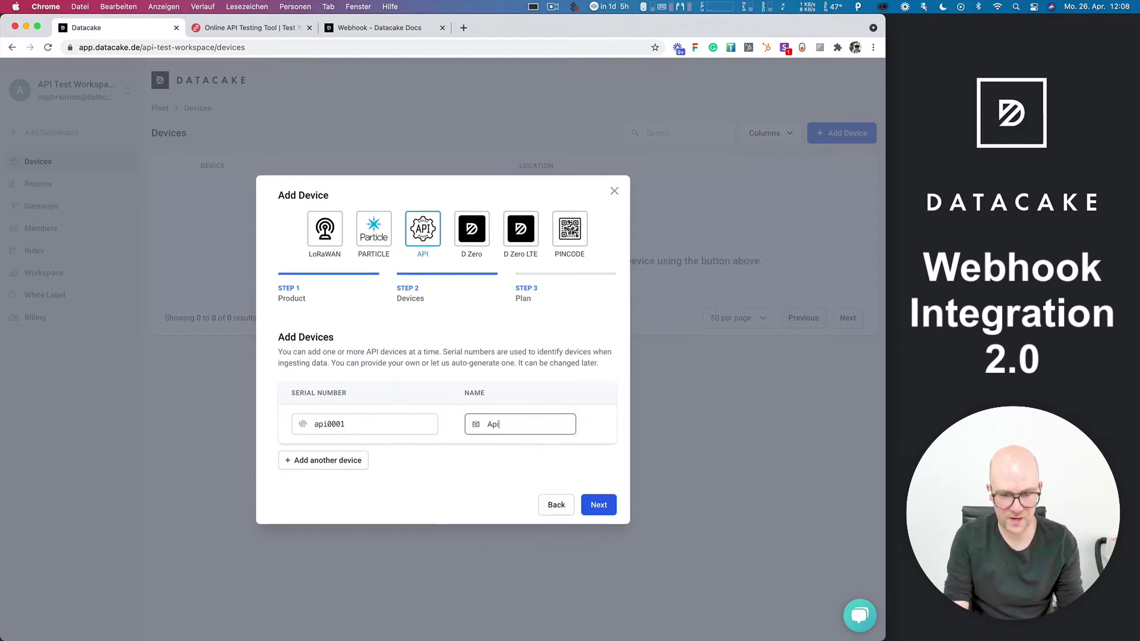
{"action": "type", "text": " Demo Device"}
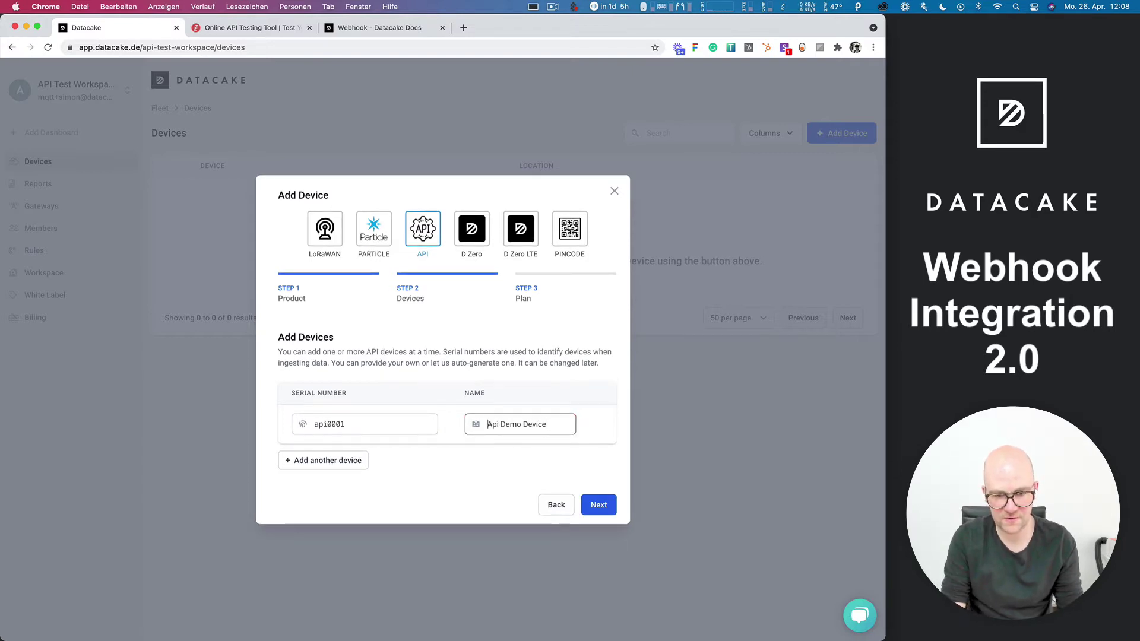
{"action": "key", "text": "alt+Left"}
{"action": "key", "text": "alt+Left"}
{"action": "key", "text": "Left"}
{"action": "key", "text": "BackSpace"}
{"action": "key", "text": "BackSpace"}
{"action": "type", "text": "PI"}
{"action": "key", "text": "End"}
{"action": "type", "text": "01"}
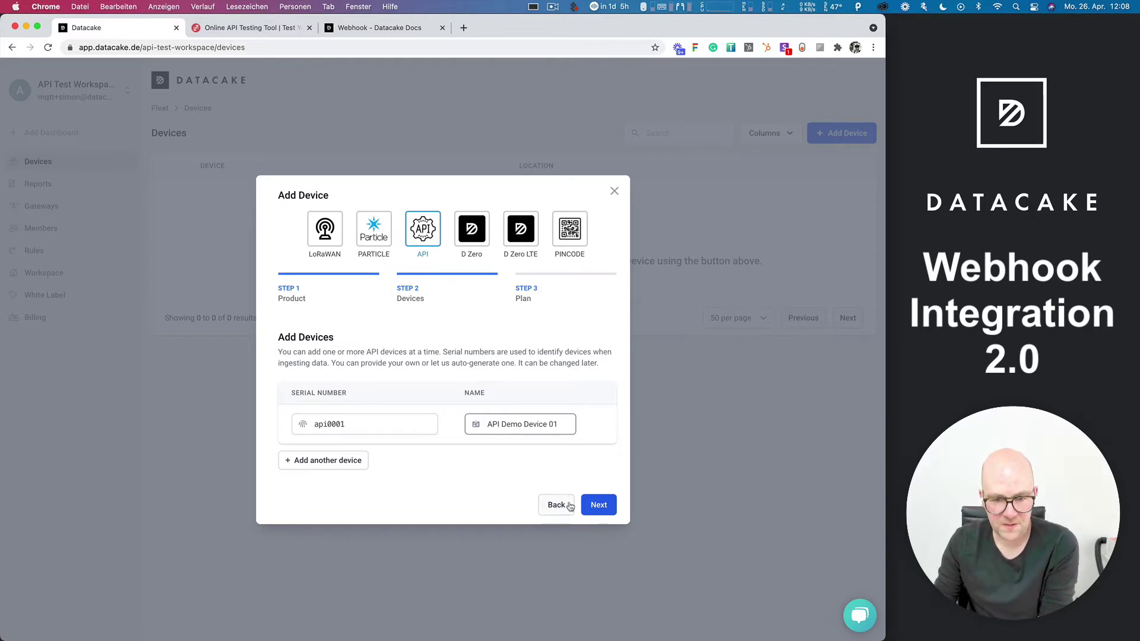
Choose the Free plan and add the device to the workspace
{"action": "left_click", "coordinate": [590, 505]}
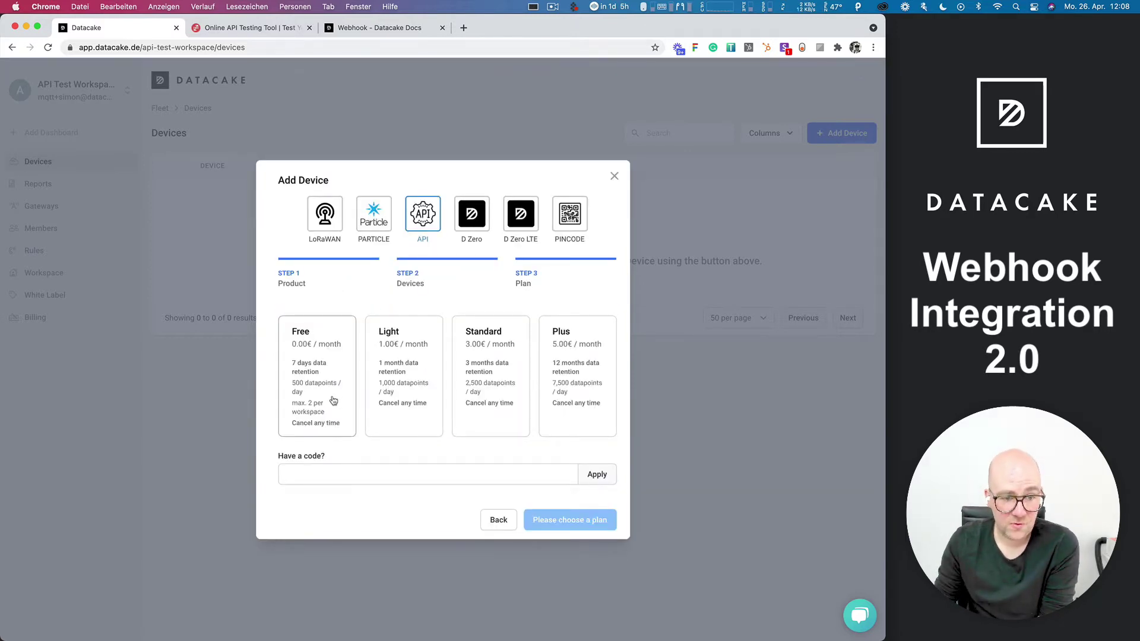
{"action": "left_click", "coordinate": [334, 399]}
{"action": "left_click", "coordinate": [594, 521]}
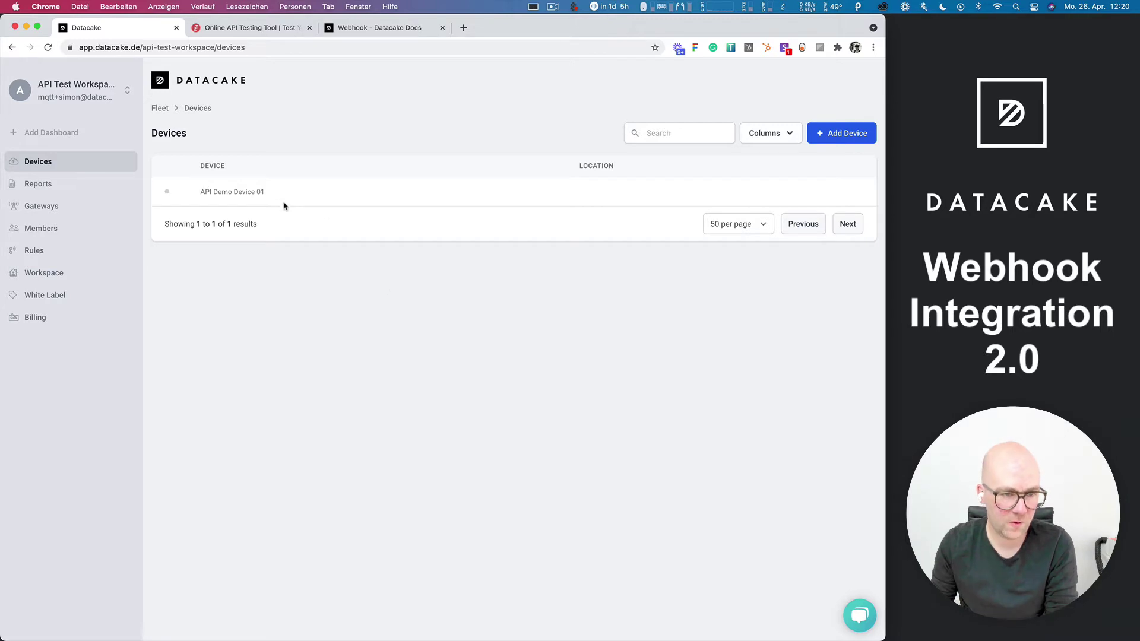
Open API Demo Device 01's Configuration and review the HTTP Payload Decoder and endpoint URL
{"action": "left_click", "coordinate": [254, 194]}
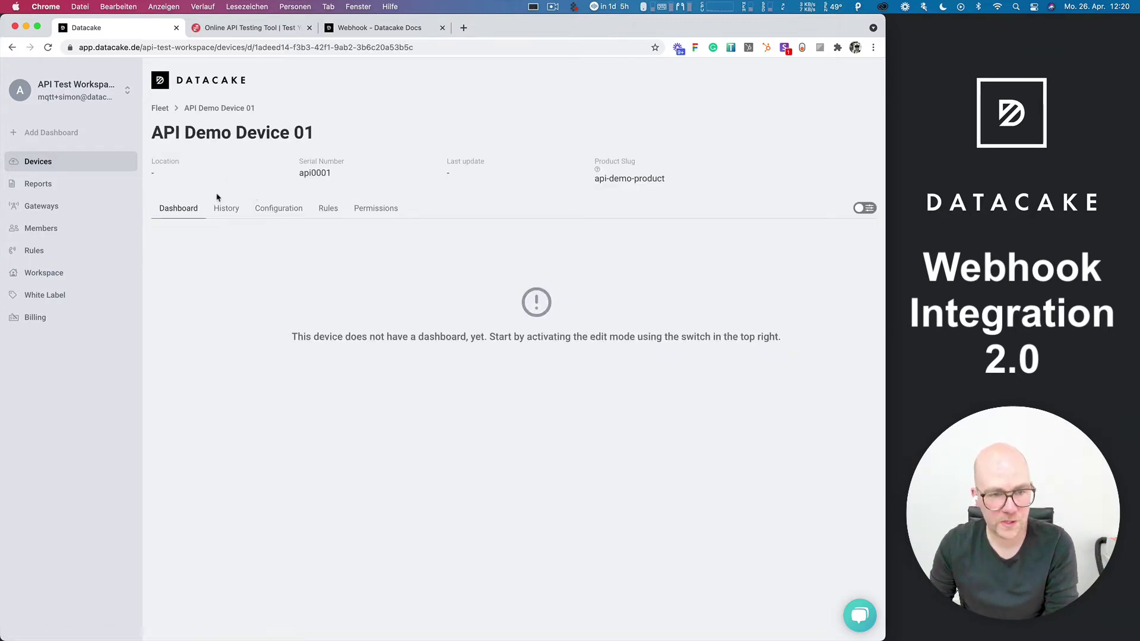
{"action": "left_click", "coordinate": [262, 217]}
{"action": "scroll", "coordinate": [205, 306], "scroll_direction": "down", "scroll_amount": 10}
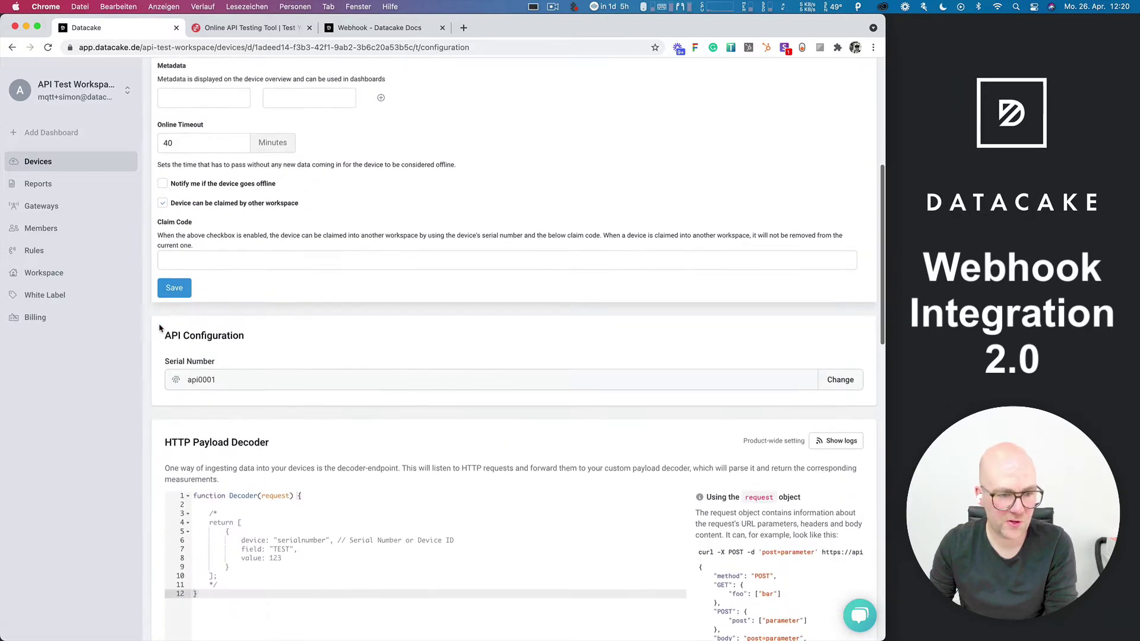
{"action": "scroll", "coordinate": [184, 267], "scroll_direction": "up", "scroll_amount": 2}
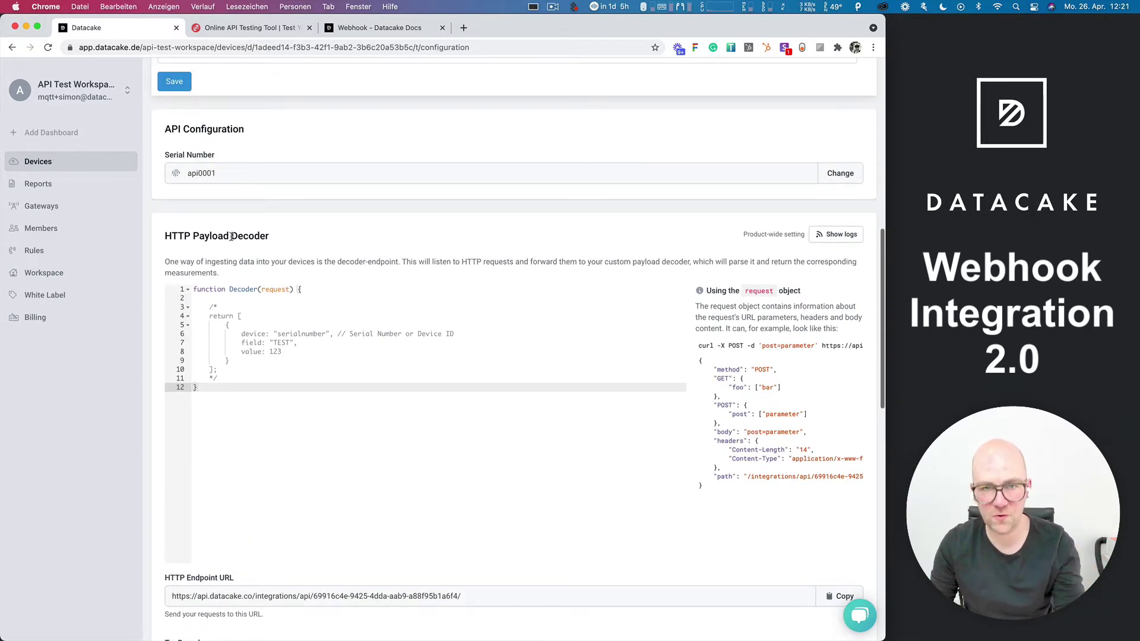
{"action": "left_click_drag", "start_coordinate": [162, 133], "coordinate": [257, 131]}
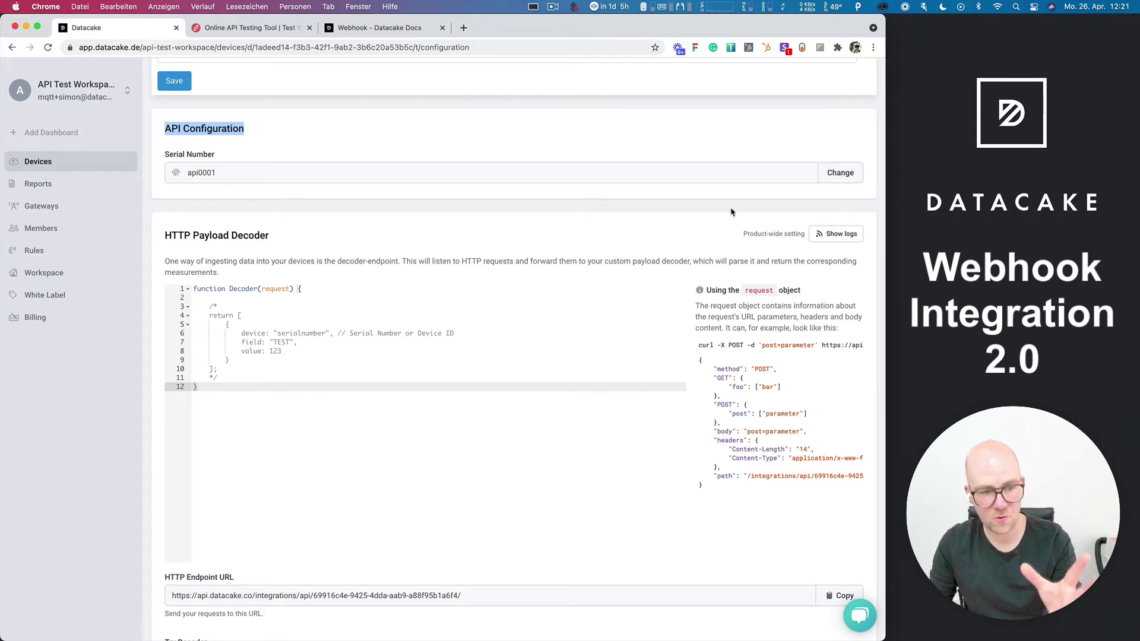
{"action": "left_click_drag", "start_coordinate": [166, 236], "coordinate": [295, 240]}
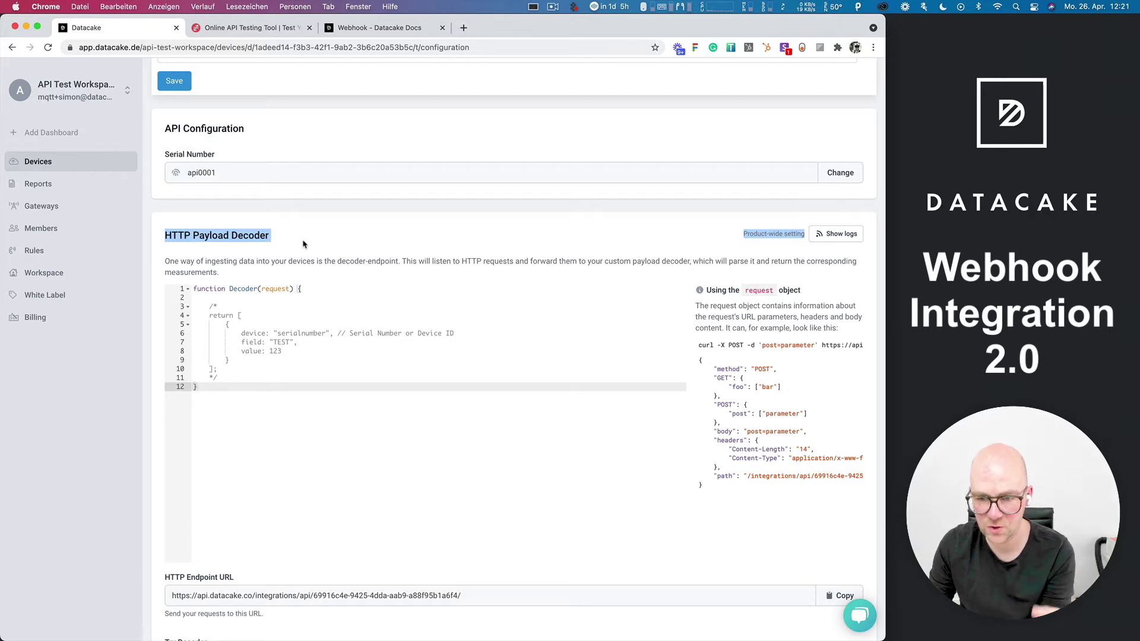
{"action": "scroll", "coordinate": [303, 244], "scroll_direction": "down", "scroll_amount": 1}
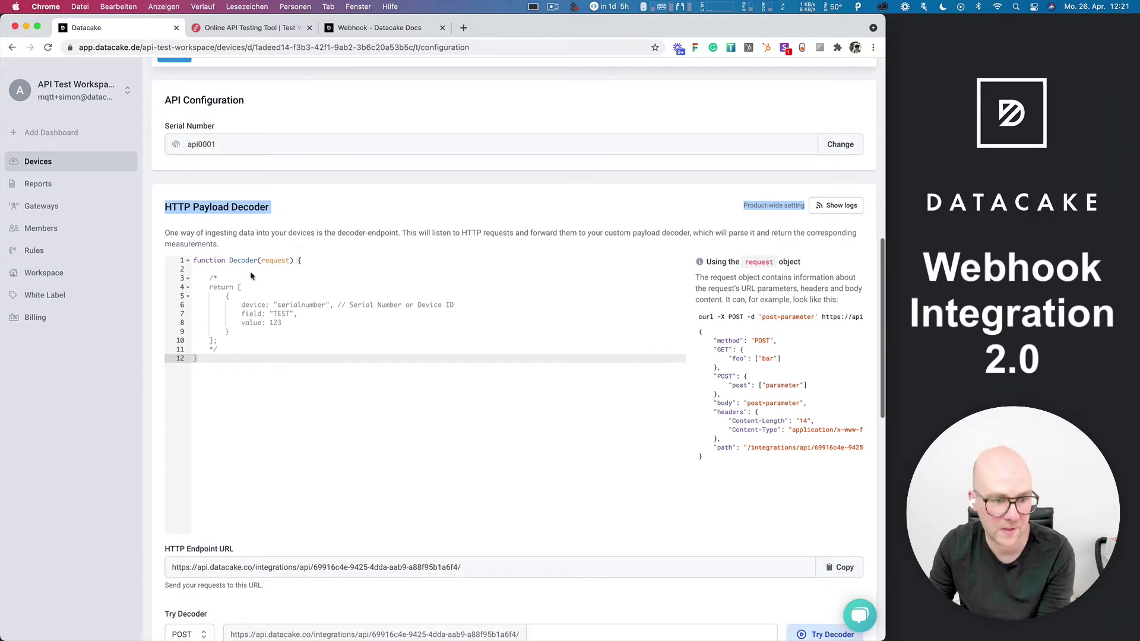
{"action": "scroll", "coordinate": [152, 378], "scroll_direction": "down", "scroll_amount": 3}
{"action": "scroll", "coordinate": [152, 378], "scroll_direction": "down", "scroll_amount": 3}
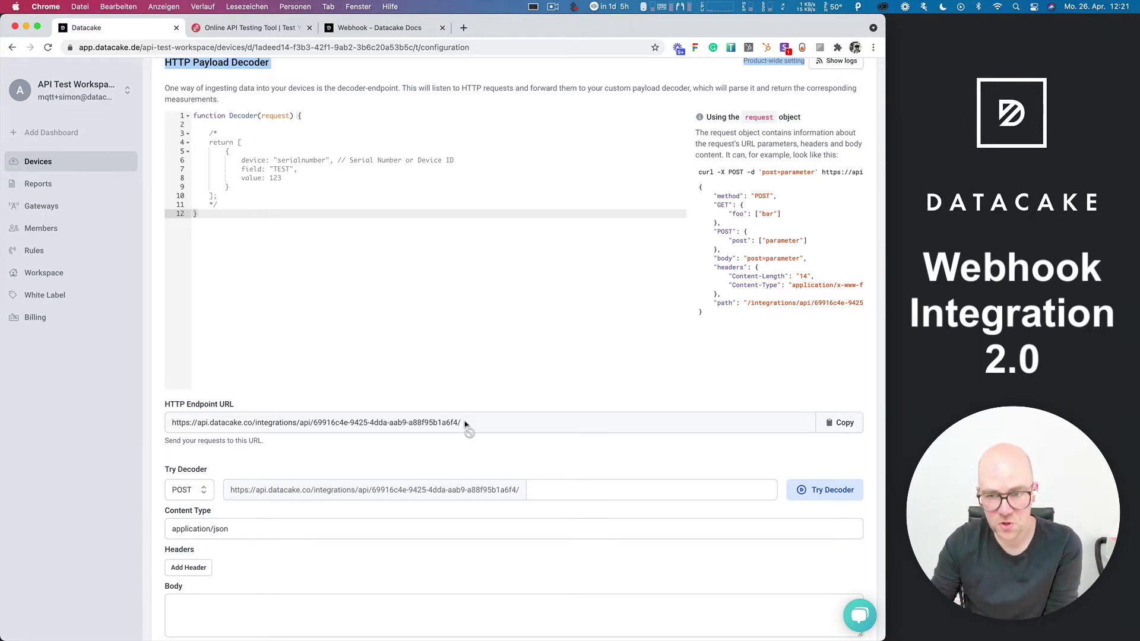
{"action": "scroll", "coordinate": [463, 434], "scroll_direction": "down", "scroll_amount": 2}
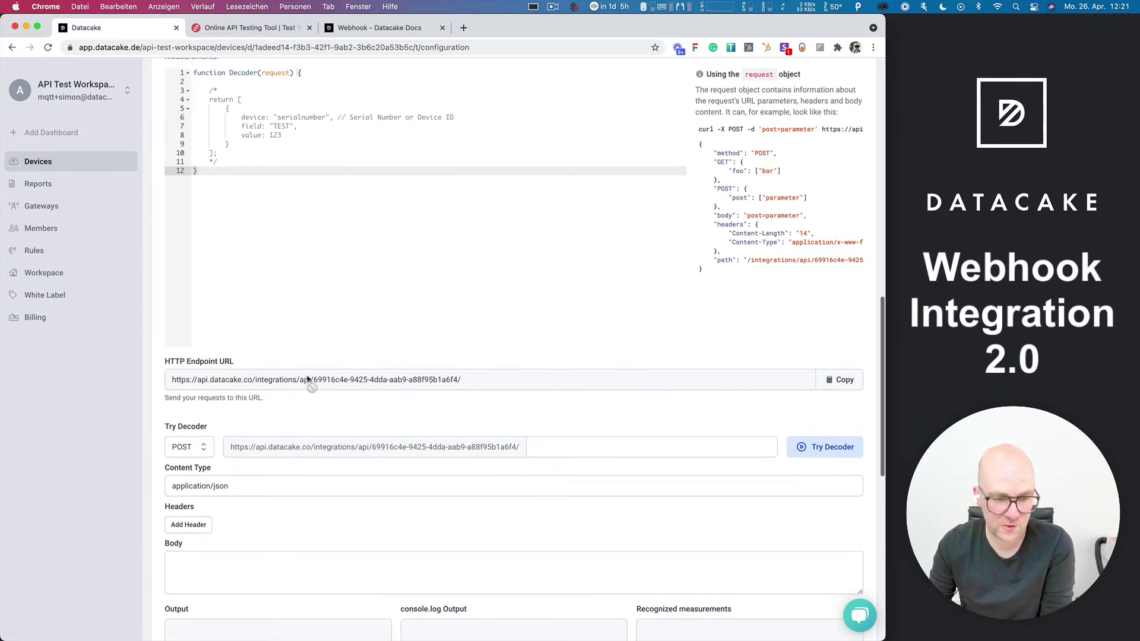
POST serial api0001 with temp 23.23 from ReqBin, get 200 OK 'thanks', and return to Datacake
{"action": "left_click", "coordinate": [273, 30]}
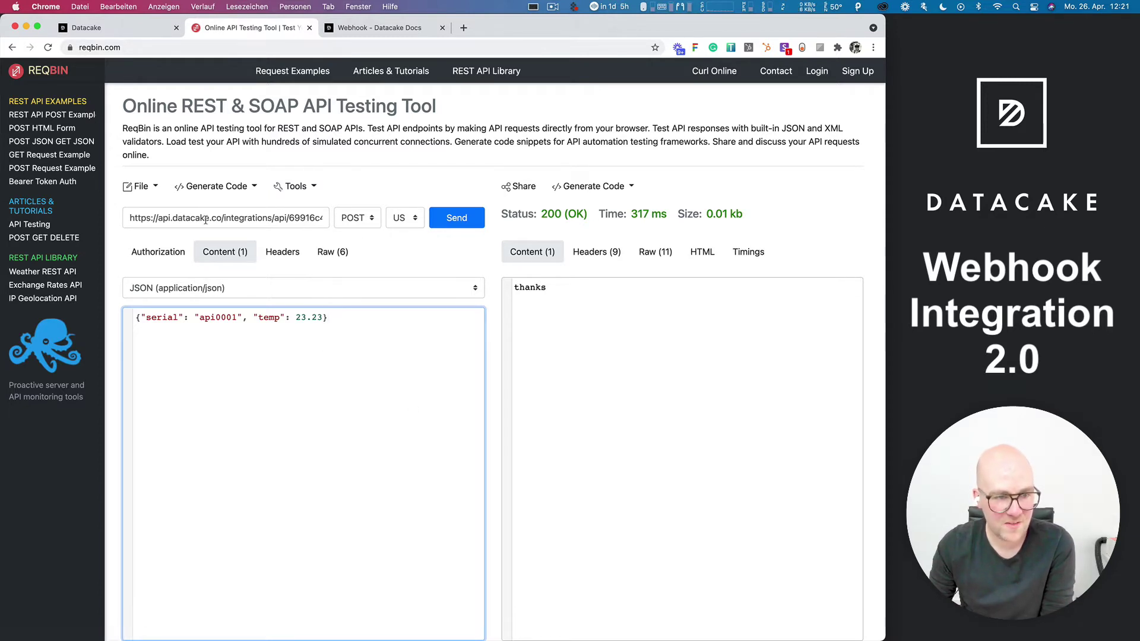
{"action": "left_click", "coordinate": [456, 219]}
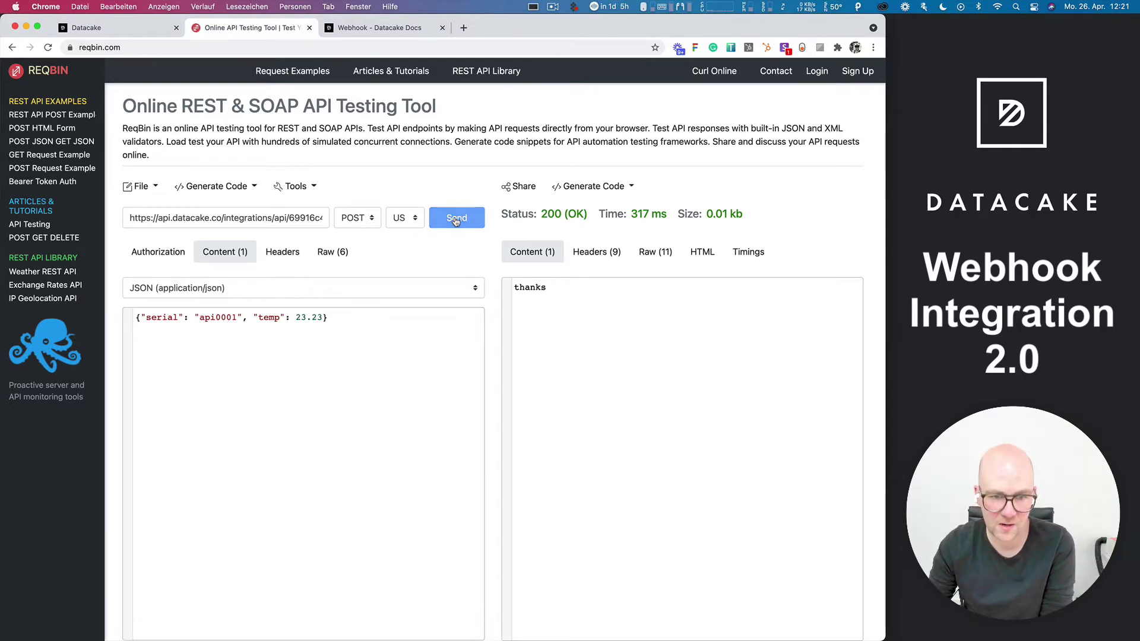
{"action": "double_click", "coordinate": [520, 290]}
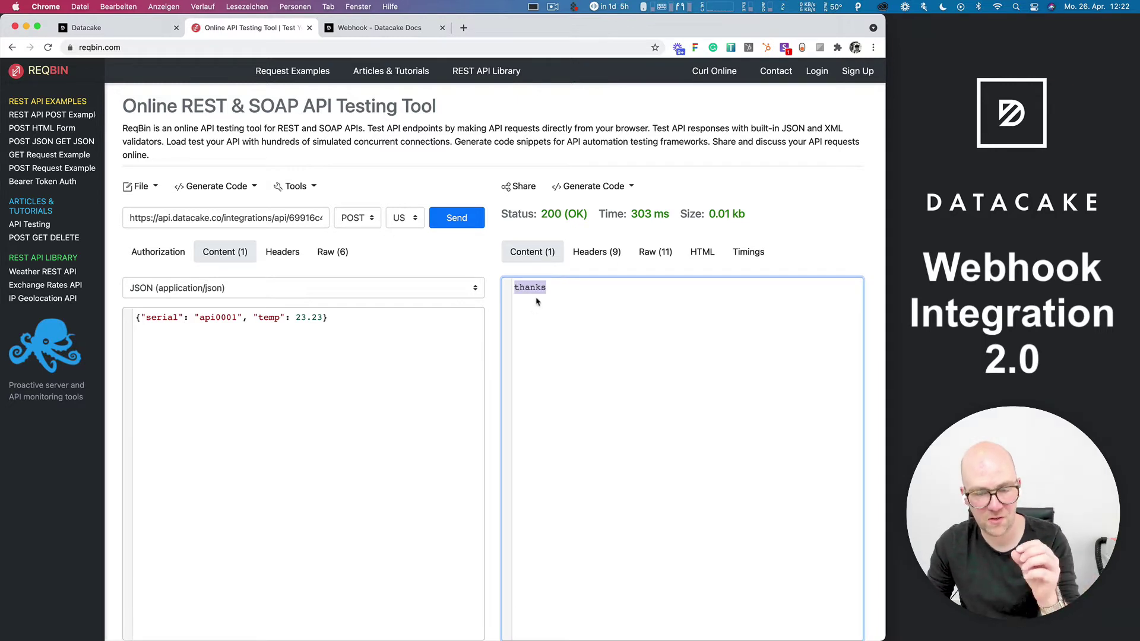
{"action": "left_click", "coordinate": [108, 31]}
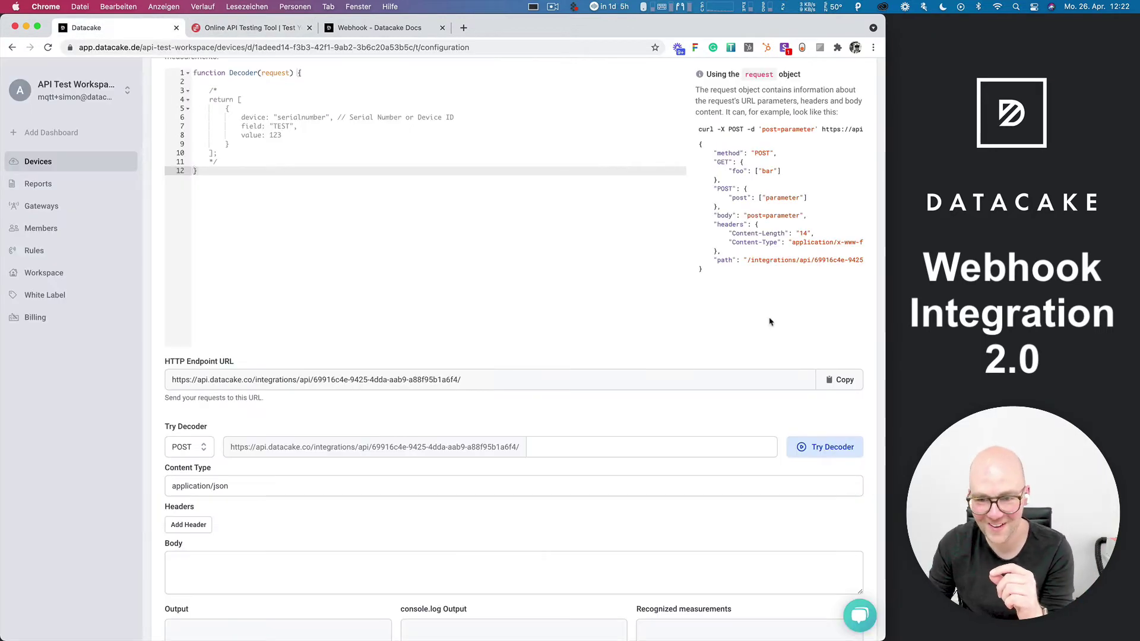
{"action": "scroll", "coordinate": [770, 321], "scroll_direction": "up", "scroll_amount": 3}
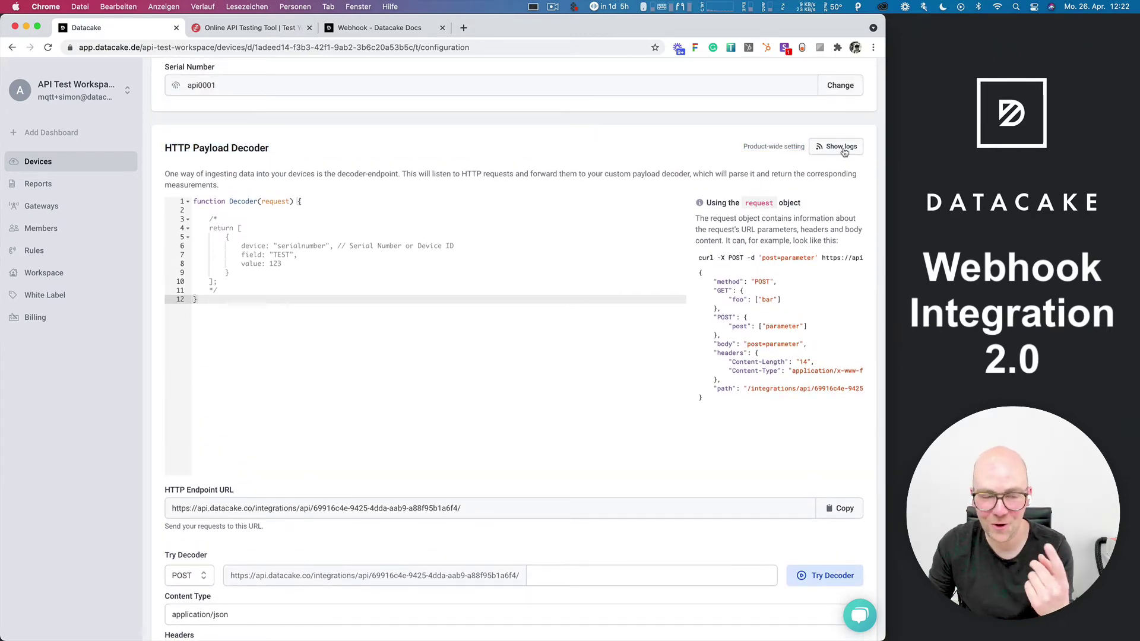
{"action": "left_click", "coordinate": [842, 147]}
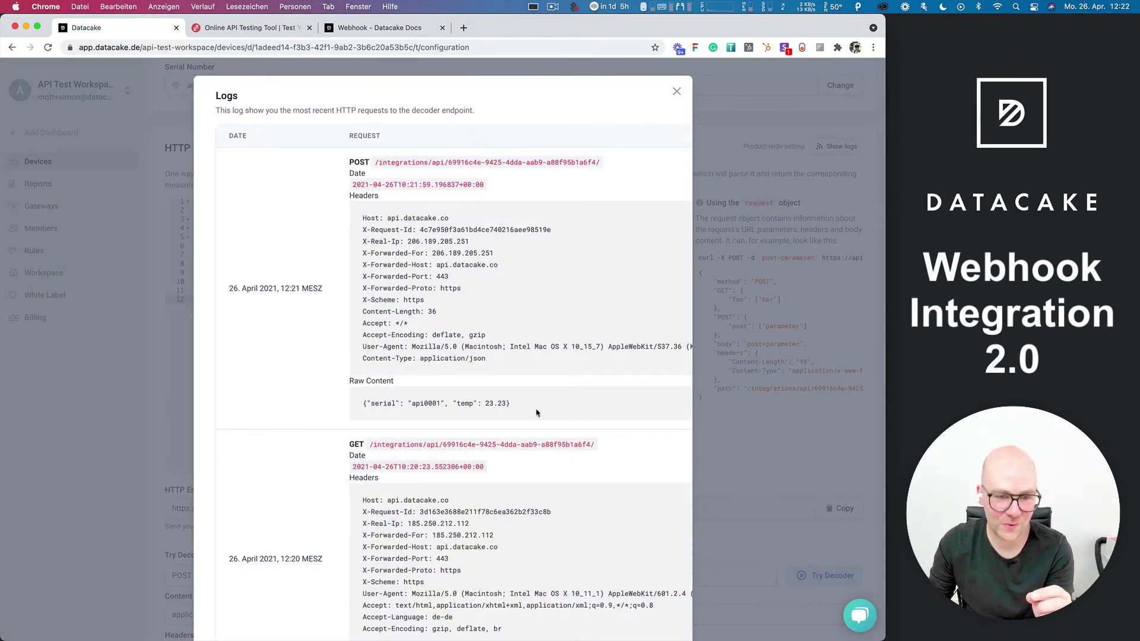
{"action": "left_click_drag", "start_coordinate": [511, 404], "coordinate": [352, 404]}
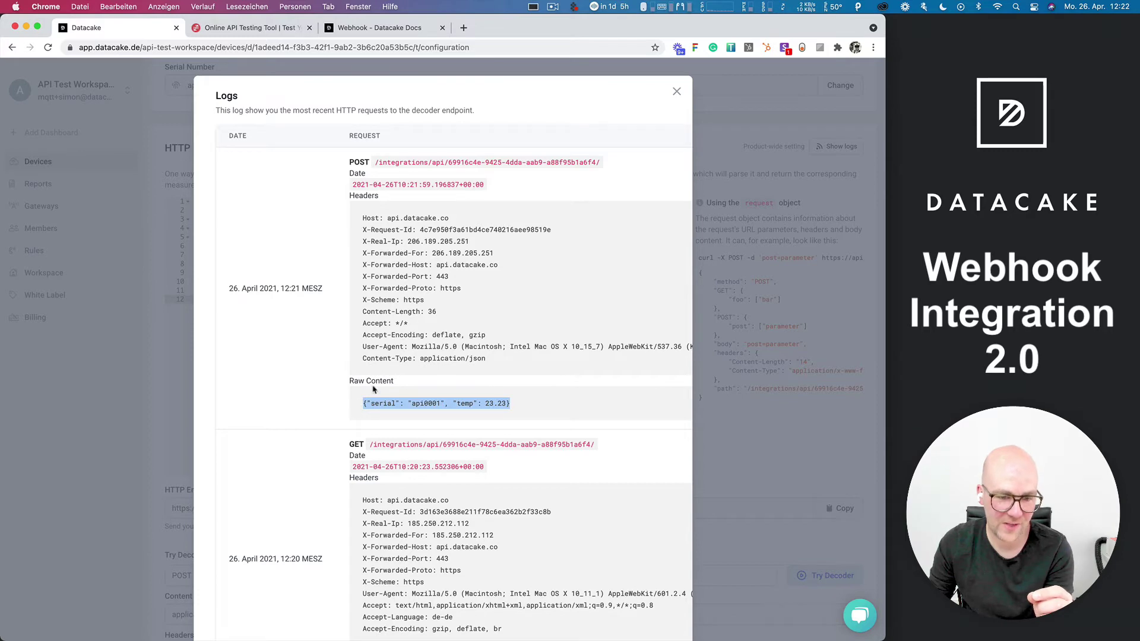
{"action": "left_click", "coordinate": [249, 28]}
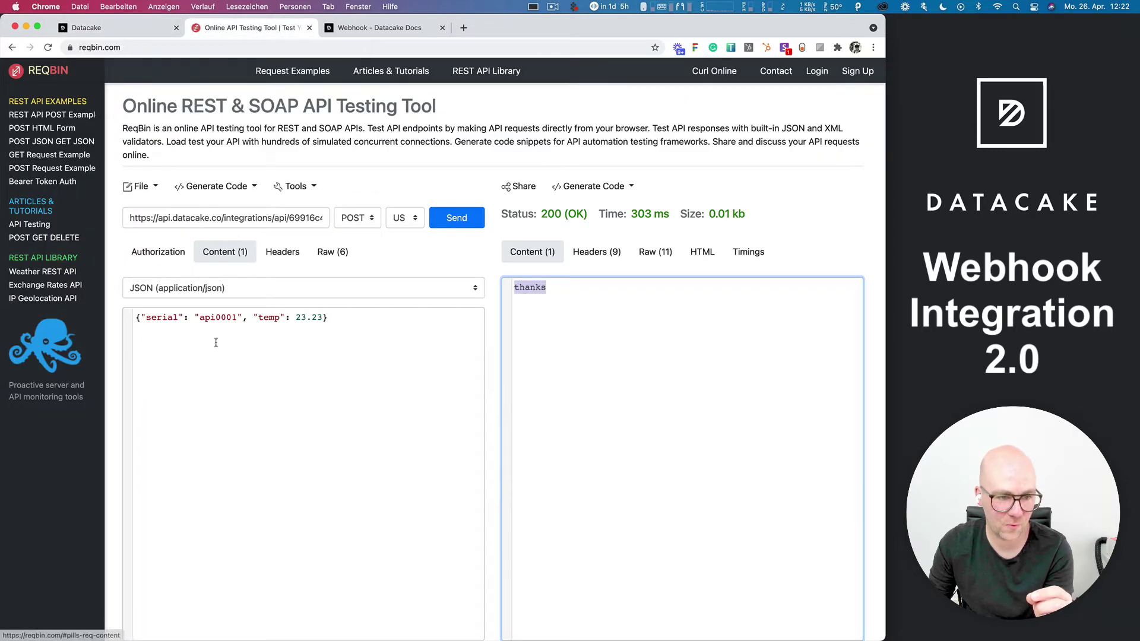
{"action": "left_click", "coordinate": [118, 28]}
{"action": "left_click_drag", "start_coordinate": [522, 406], "coordinate": [359, 405]}
{"action": "key", "text": "super+c"}
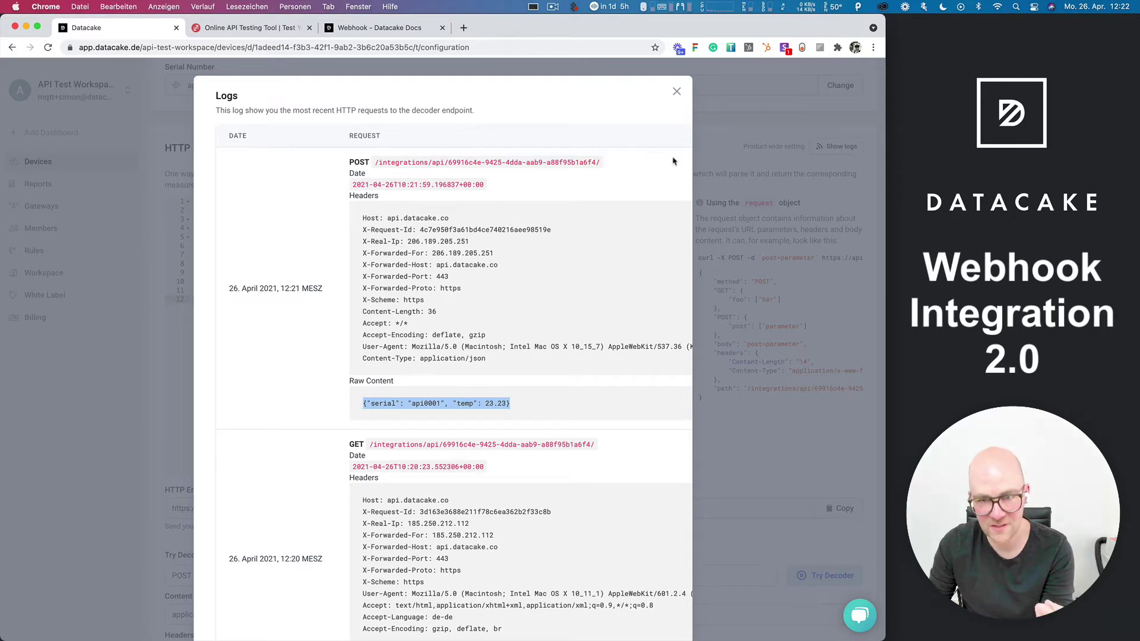
{"action": "left_click", "coordinate": [676, 95]}
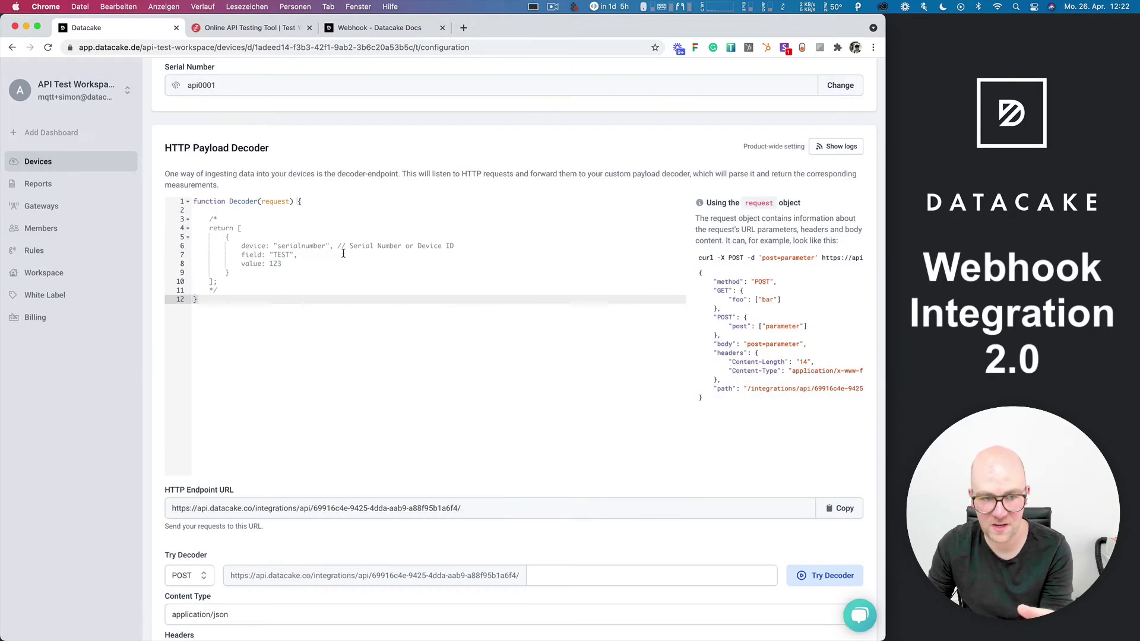
Paste the api0001 sample JSON into the Try Decoder test body field
{"action": "left_click", "coordinate": [341, 201]}
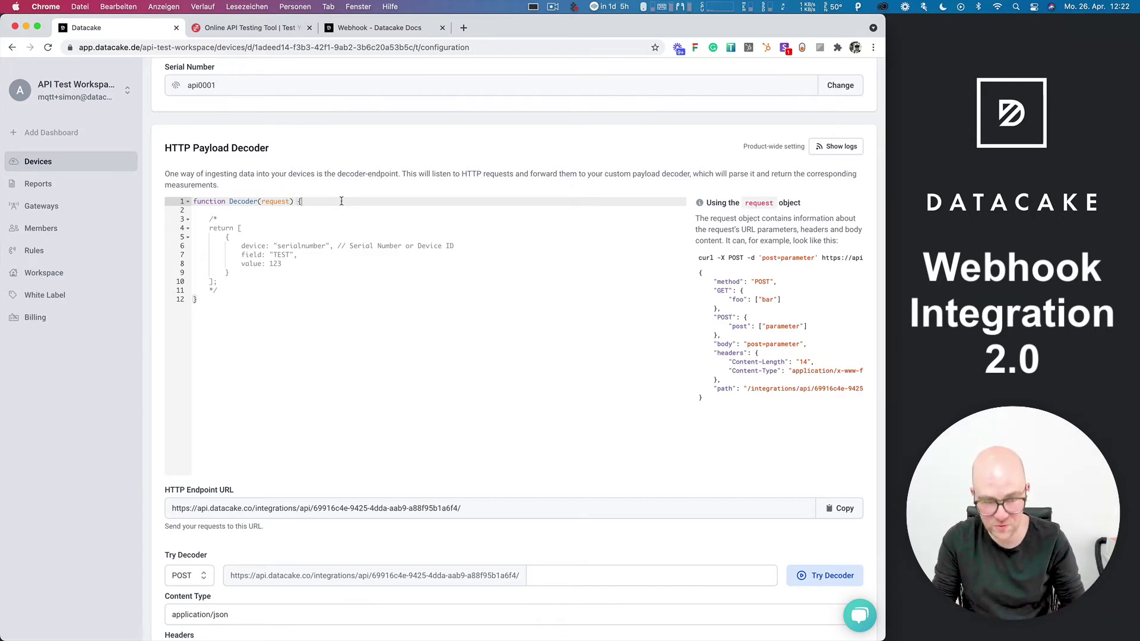
{"action": "key", "text": "Return"}
{"action": "key", "text": "Return"}
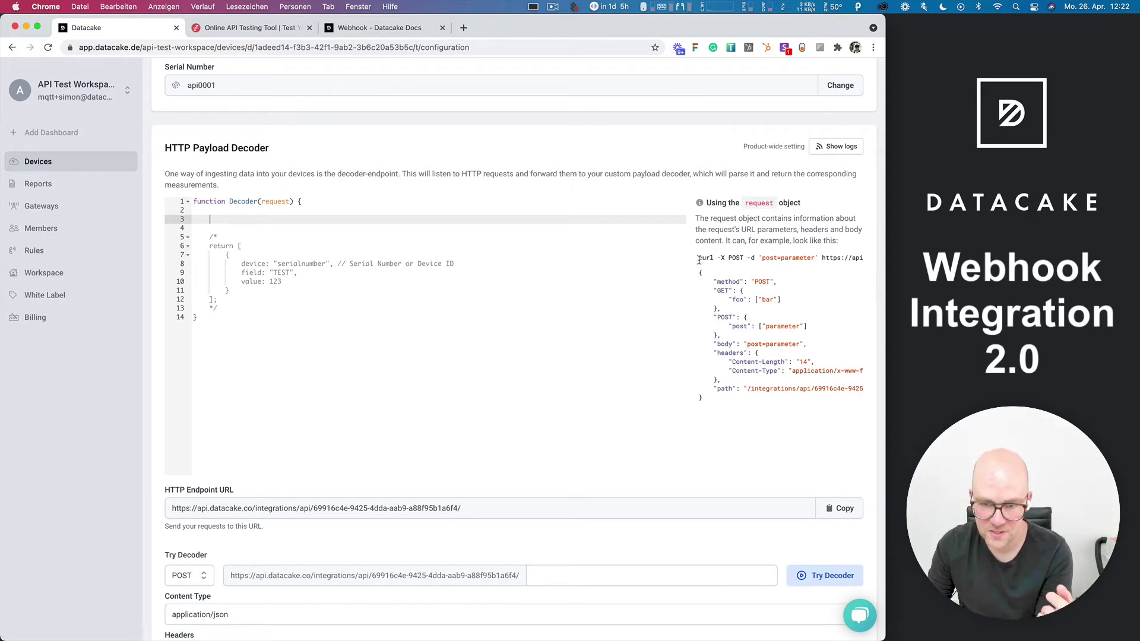
{"action": "left_click_drag", "start_coordinate": [699, 256], "coordinate": [751, 290]}
{"action": "left_click", "coordinate": [722, 303]}
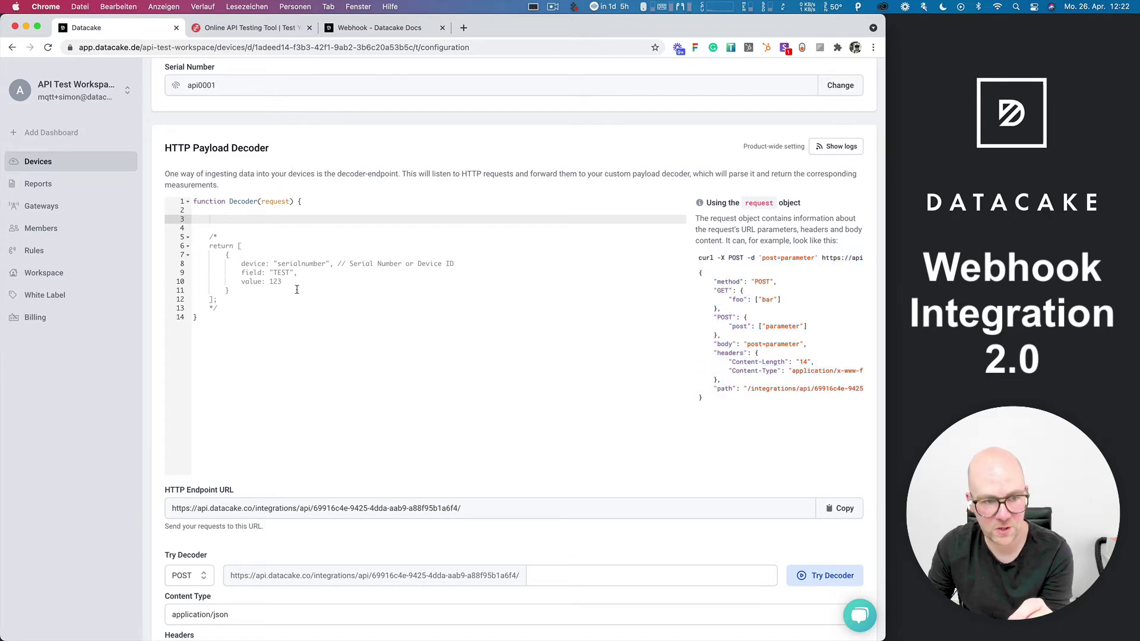
{"action": "key", "text": "super+v"}
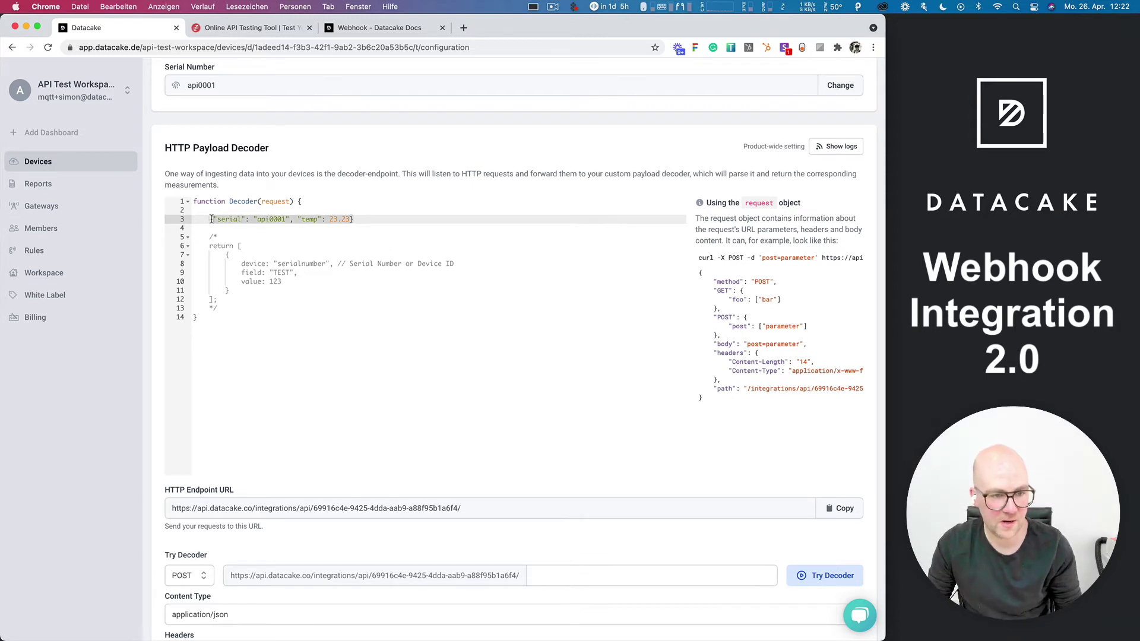
{"action": "key", "text": "super+x"}
{"action": "scroll", "coordinate": [323, 537], "scroll_direction": "down", "scroll_amount": 3}
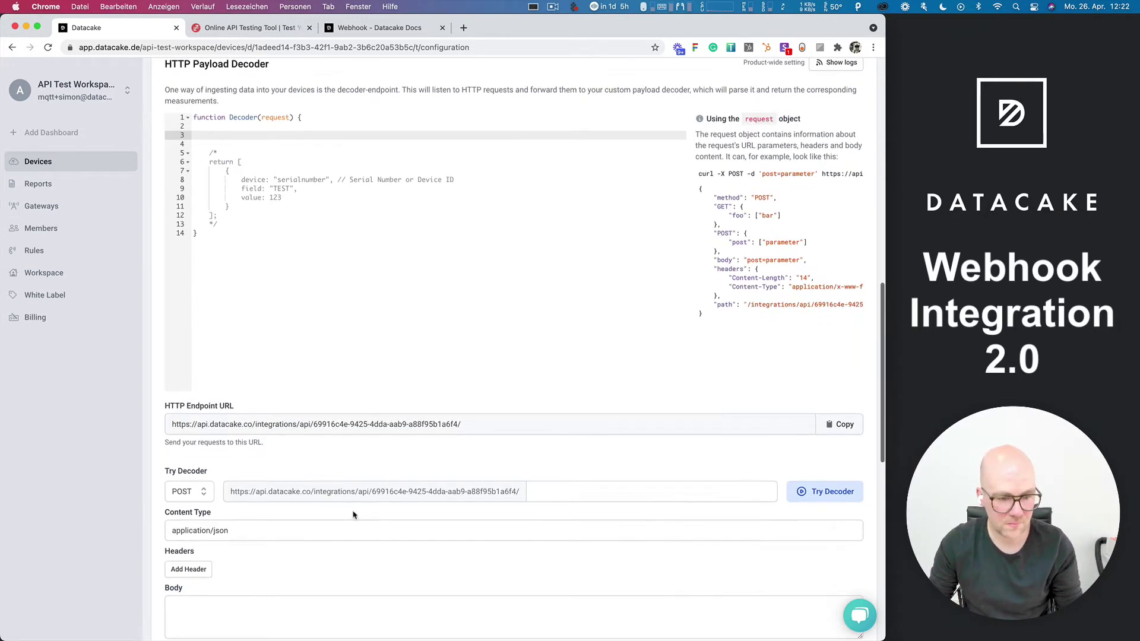
{"action": "left_click", "coordinate": [236, 611]}
{"action": "key", "text": "super+v"}
{"action": "scroll", "coordinate": [295, 563], "scroll_direction": "up", "scroll_amount": 3}
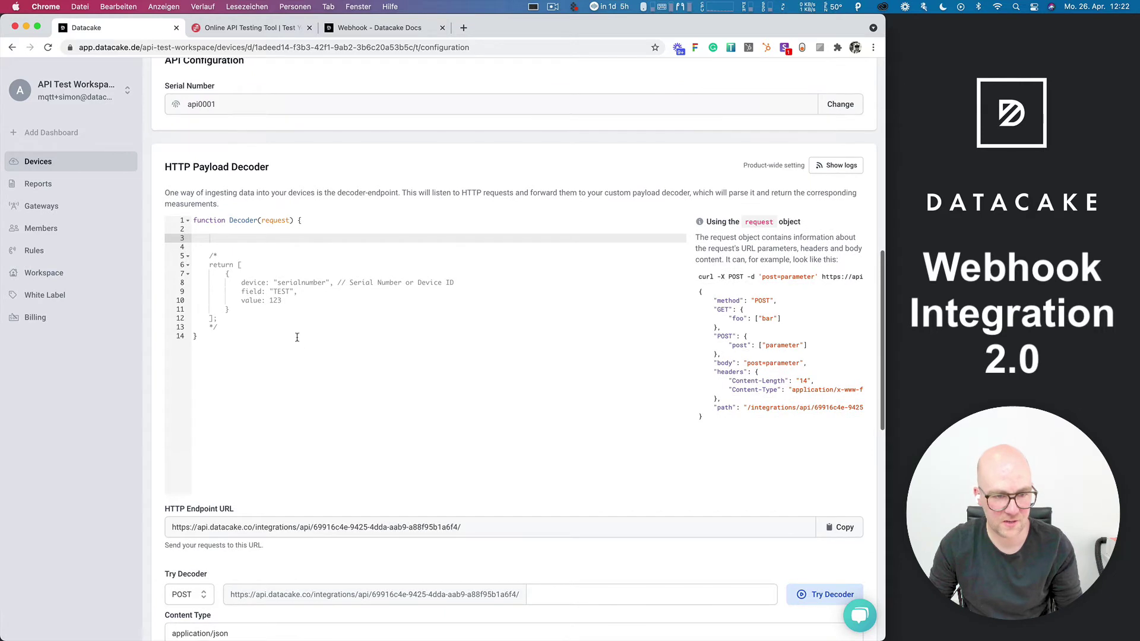
Add 'var payload = JSON.parse(request.body);' and 'return payload' to the decoder
{"action": "left_click", "coordinate": [254, 245]}
{"action": "left_click", "coordinate": [255, 237]}
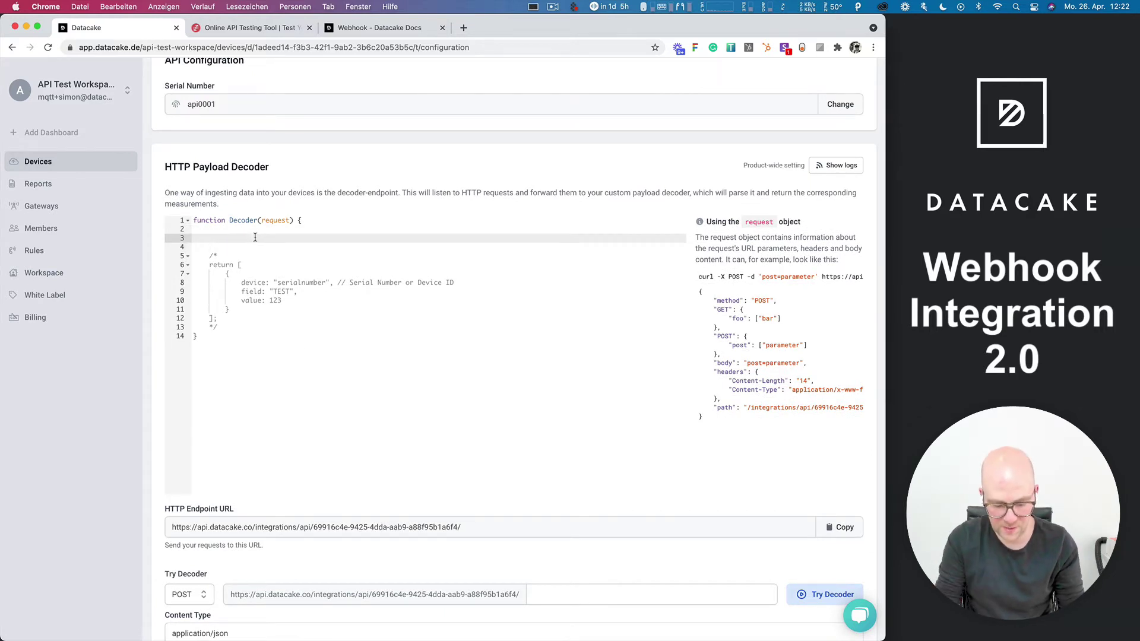
{"action": "type", "text": "var "}
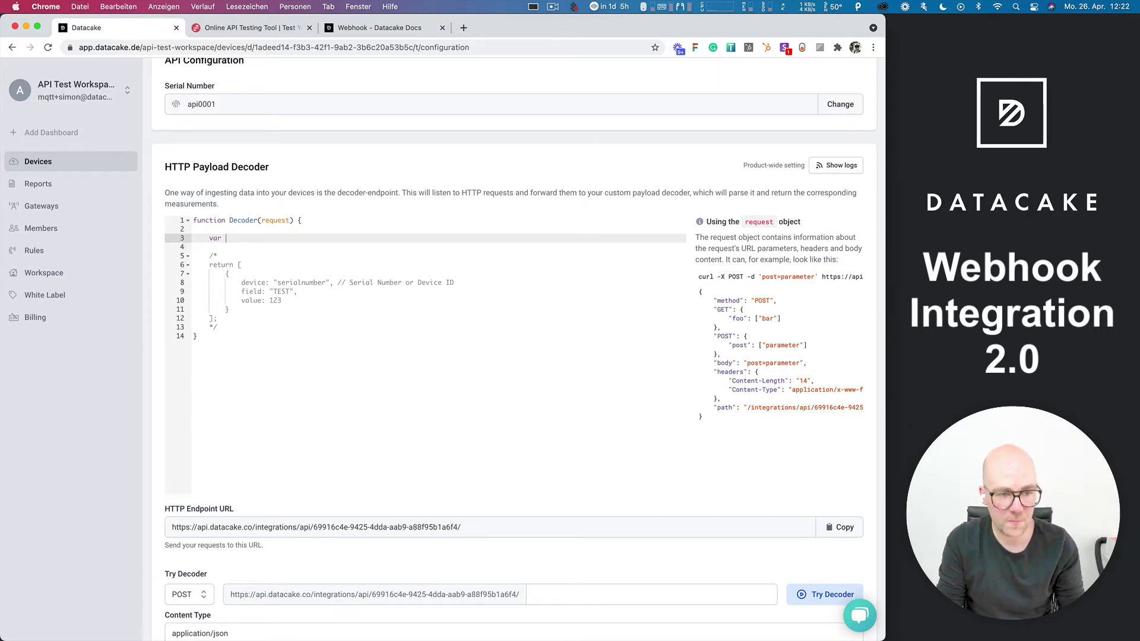
{"action": "type", "text": "payload = JSON.parse("}
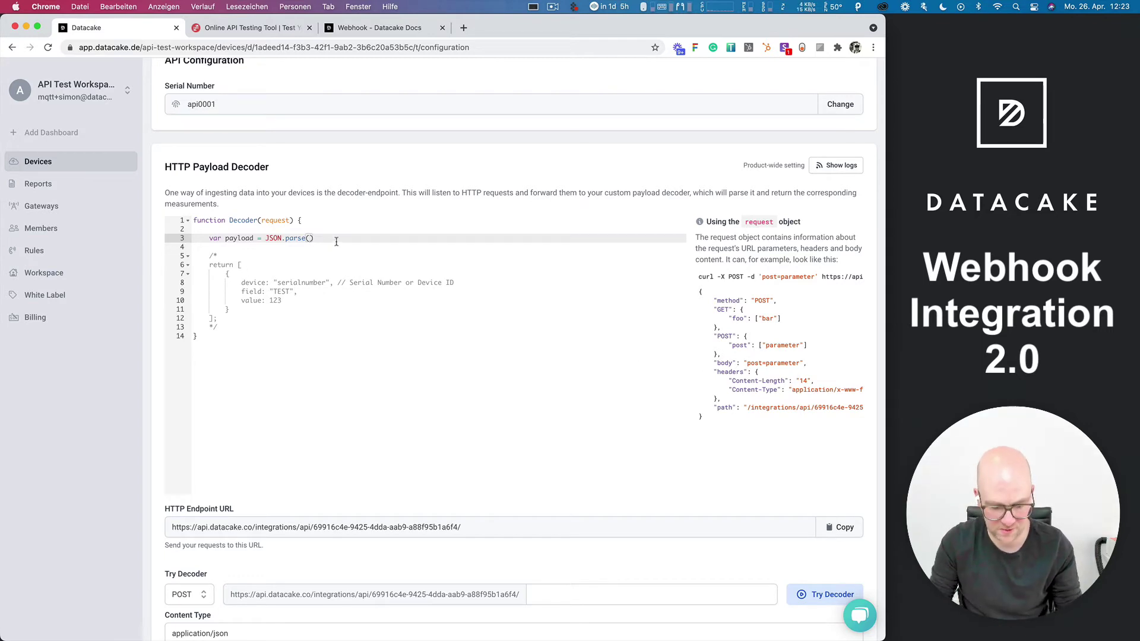
{"action": "type", "text": "request."}
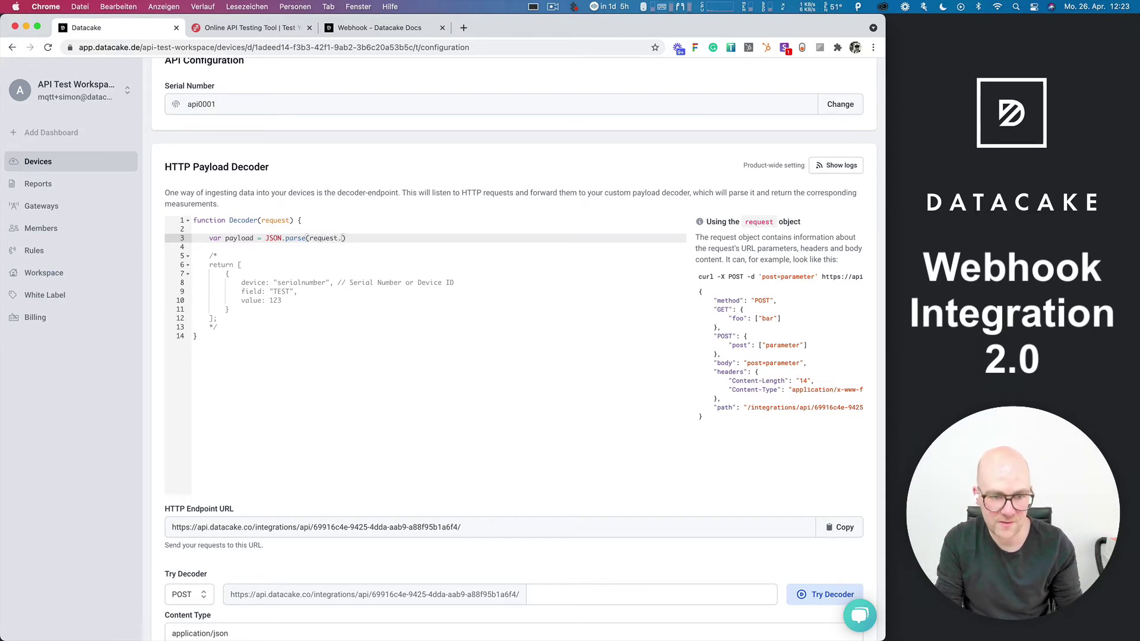
{"action": "type", "text": "body)"}
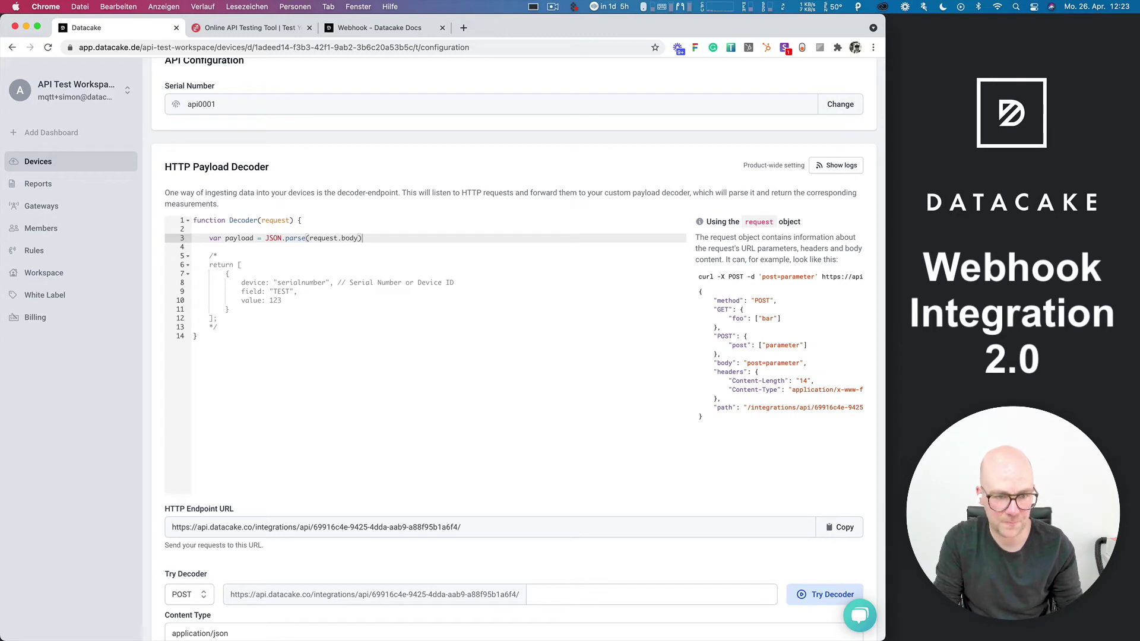
{"action": "type", "text": ";"}
{"action": "key", "text": "Return"}
{"action": "key", "text": "Return"}
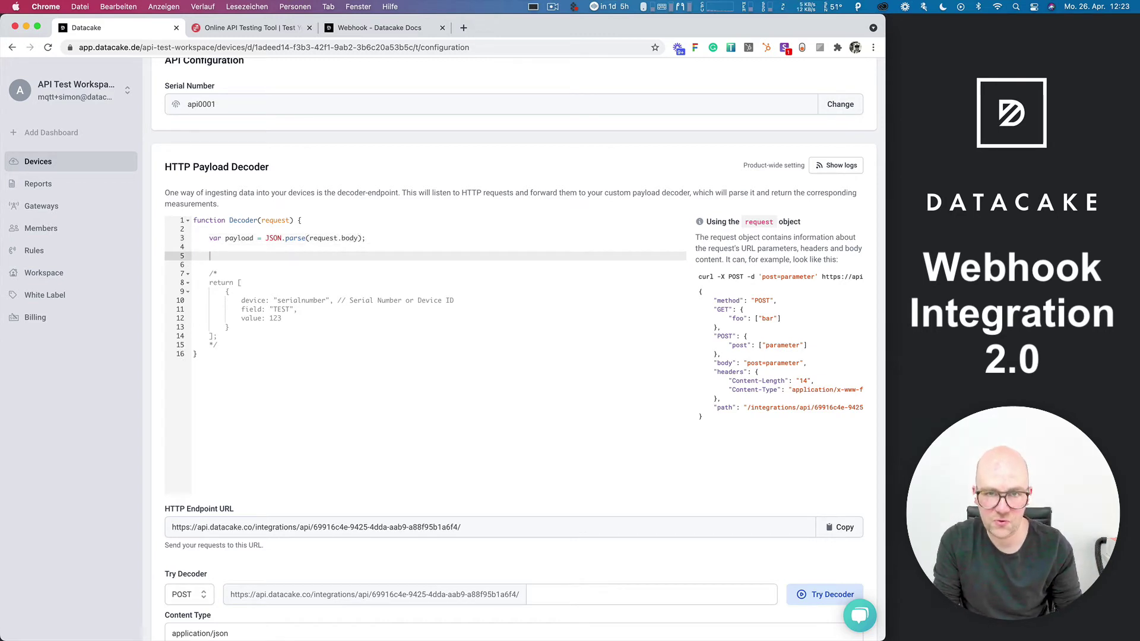
{"action": "type", "text": "retur"}
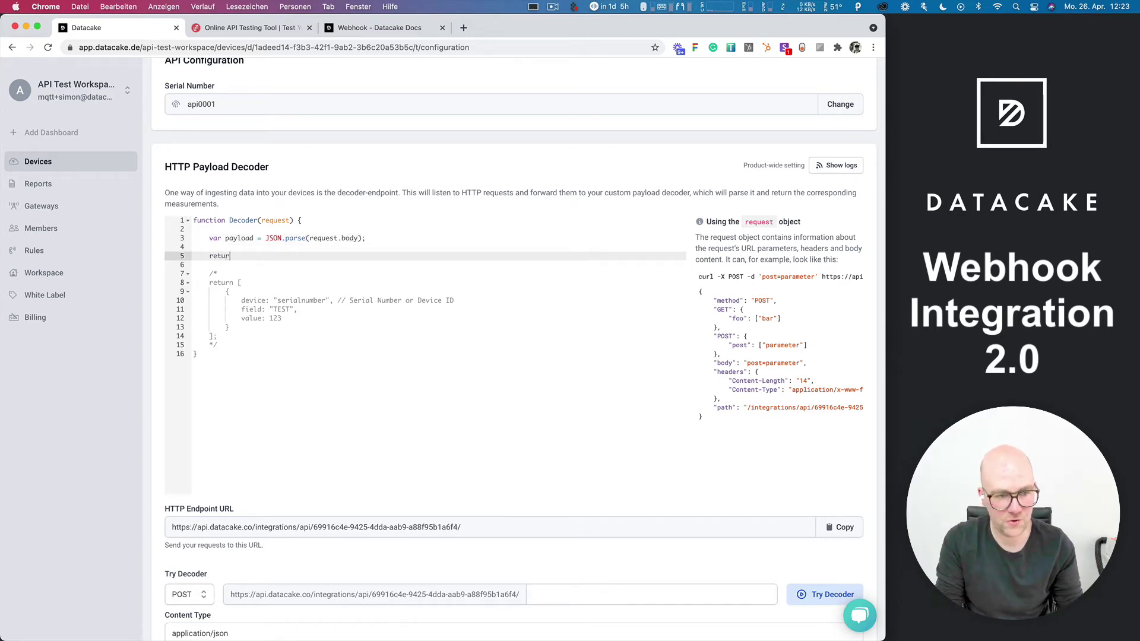
{"action": "type", "text": "n payload;"}
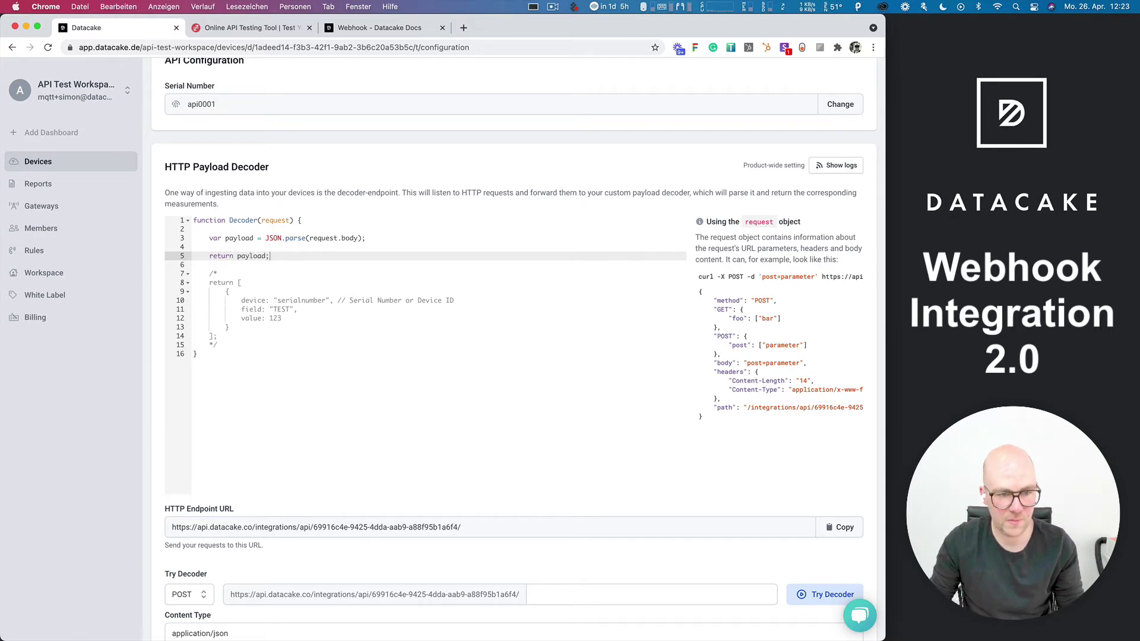
Run Try Decoder and confirm the output shows serial api0001 and temp 23.23
{"action": "scroll", "coordinate": [477, 552], "scroll_direction": "down", "scroll_amount": 5}
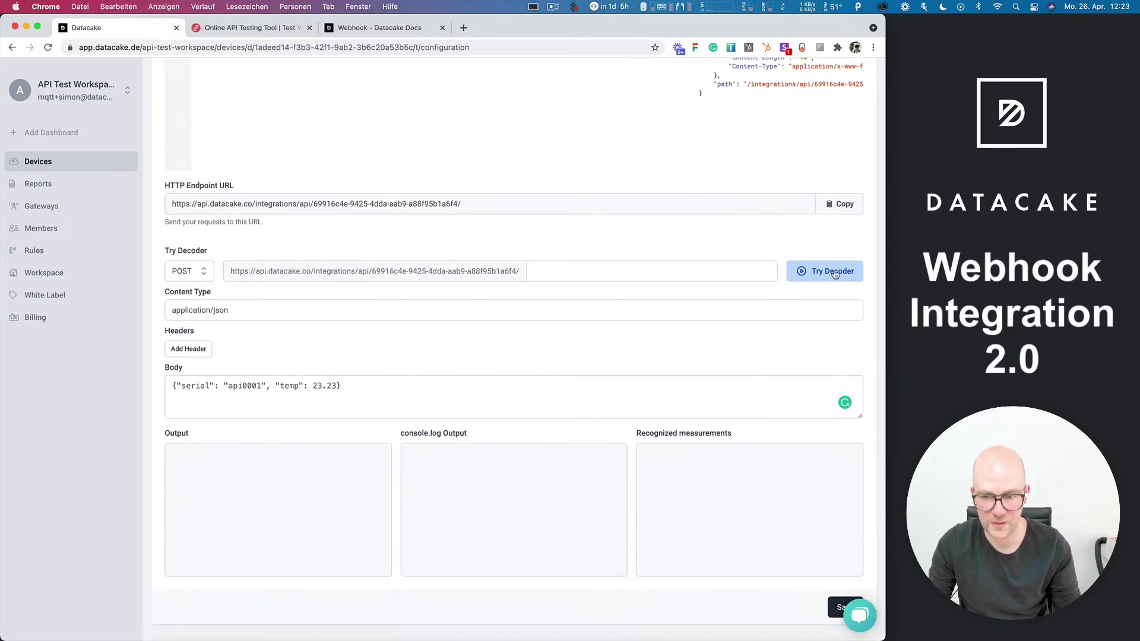
{"action": "left_click", "coordinate": [349, 380]}
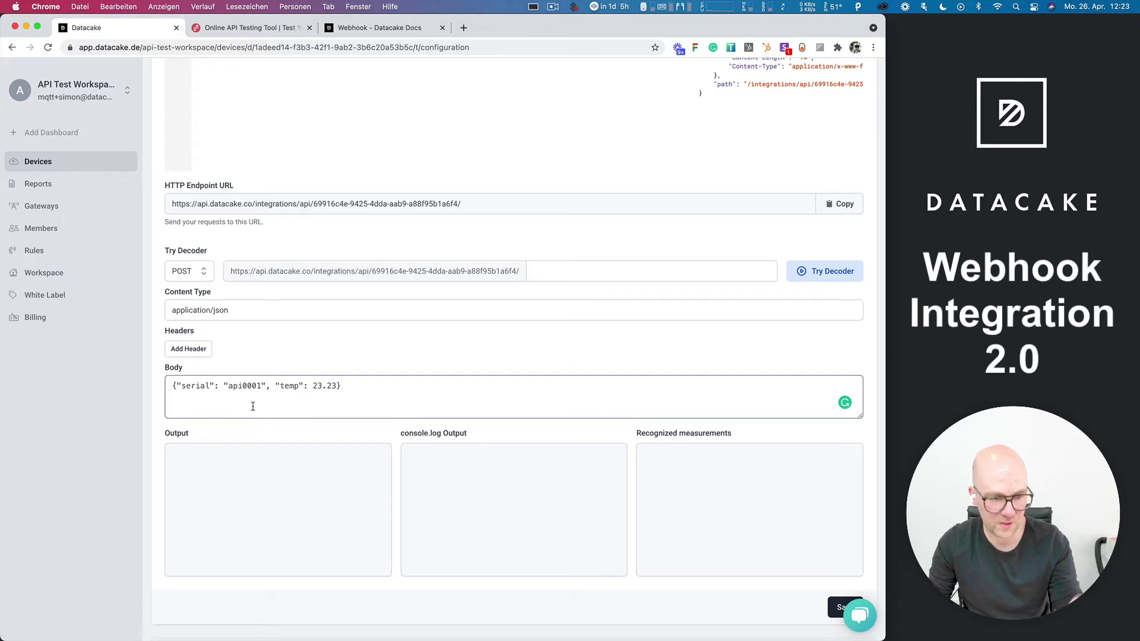
{"action": "left_click", "coordinate": [812, 270]}
{"action": "triple_click", "coordinate": [217, 503]}
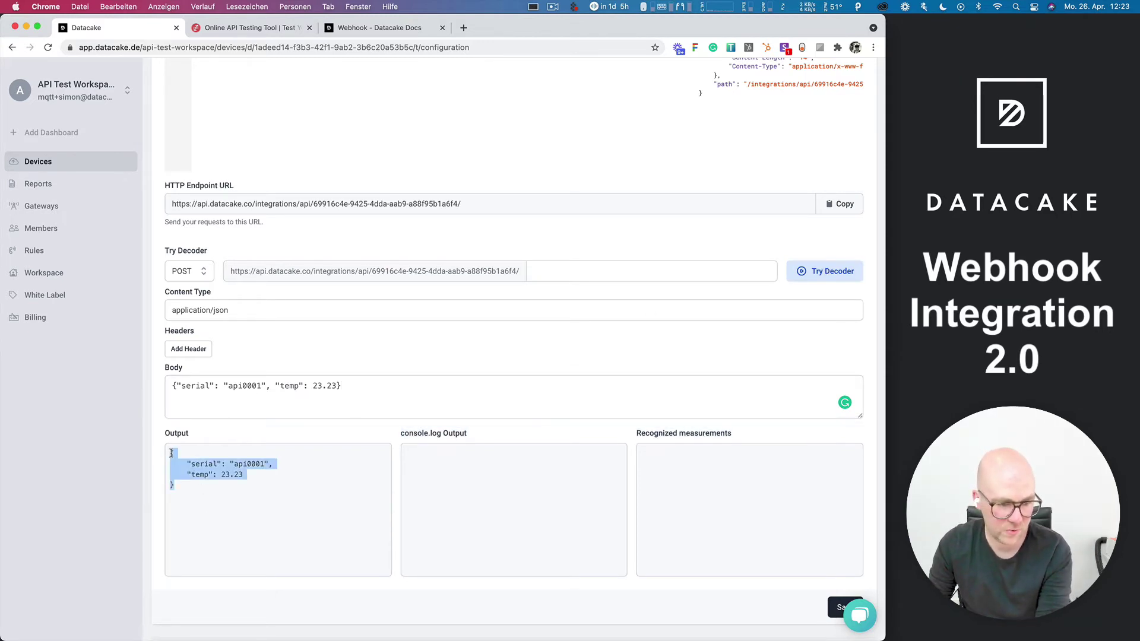
{"action": "left_click", "coordinate": [243, 509]}
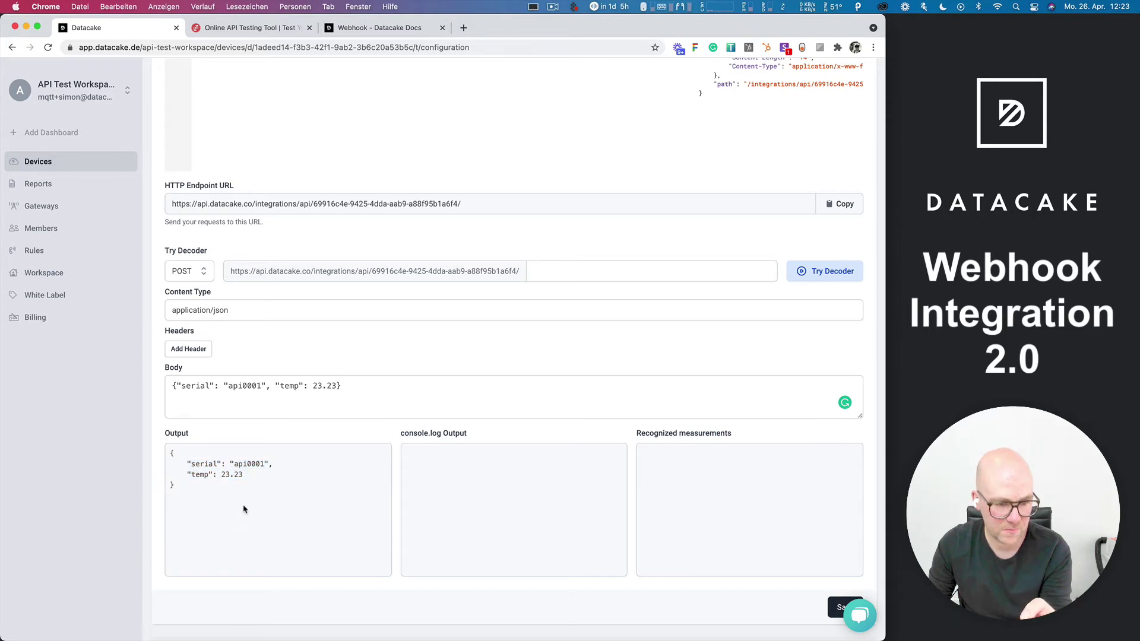
{"action": "scroll", "coordinate": [243, 509], "scroll_direction": "up", "scroll_amount": 3}
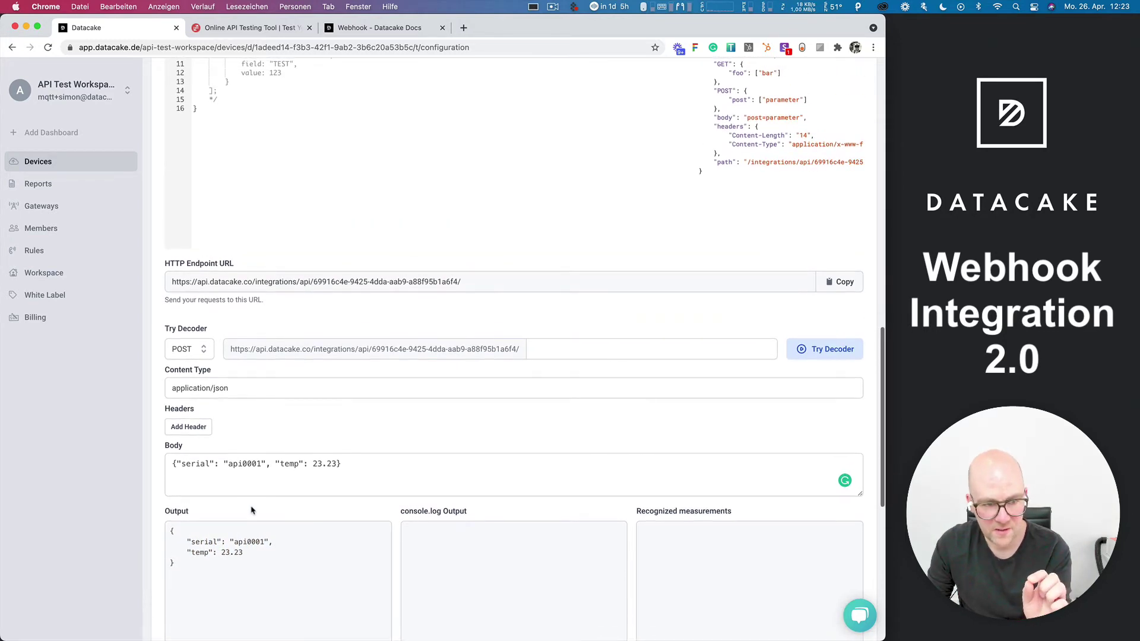
{"action": "scroll", "coordinate": [251, 506], "scroll_direction": "up", "scroll_amount": 5}
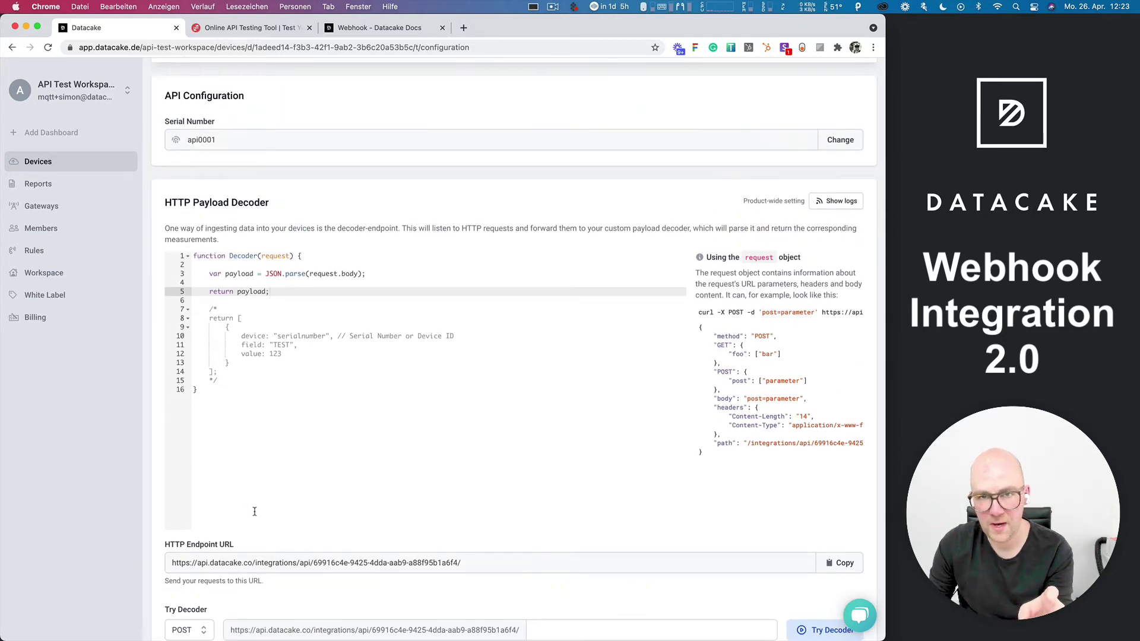
{"action": "scroll", "coordinate": [254, 510], "scroll_direction": "down", "scroll_amount": 3}
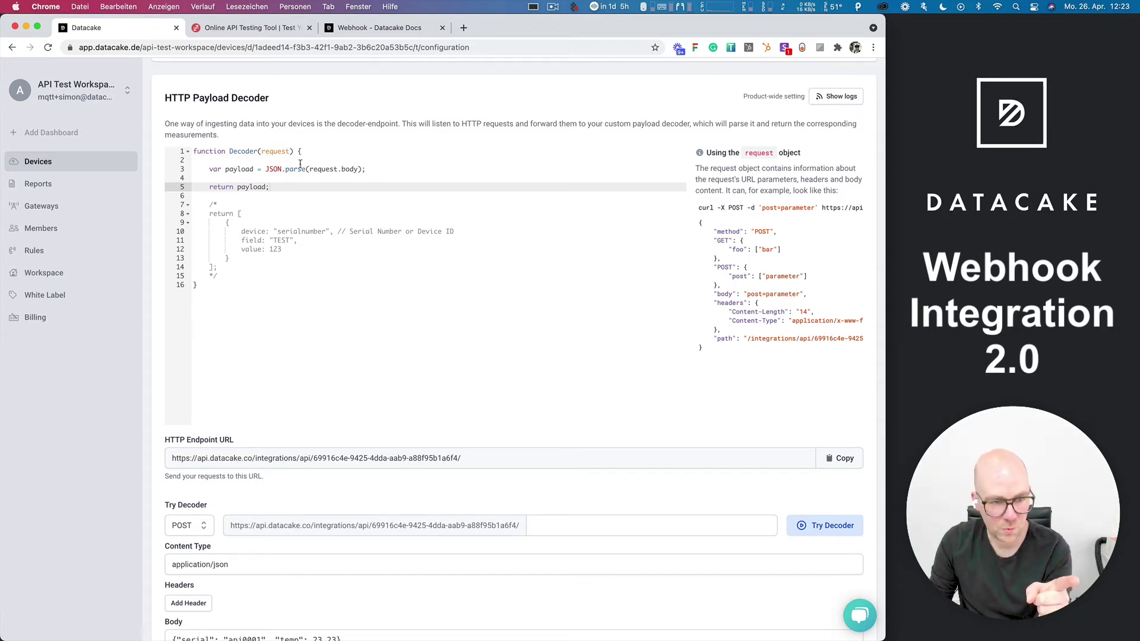
Delete the return payload line and uncomment the template's return block
{"action": "key", "text": "super+shift+Left"}
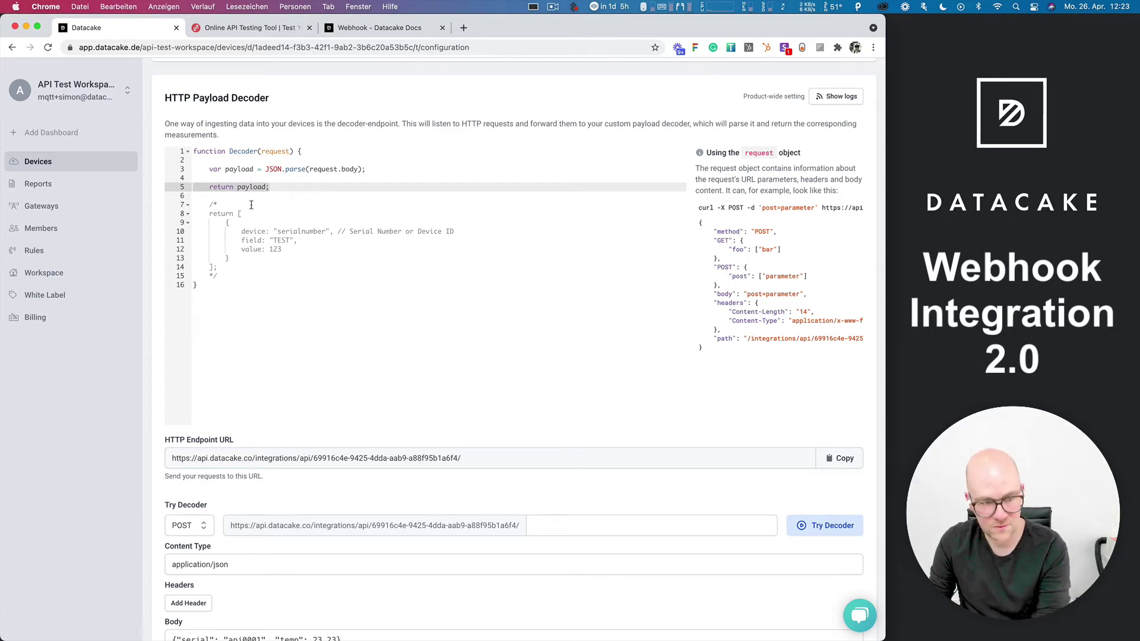
{"action": "key", "text": "BackSpace"}
{"action": "key", "text": "BackSpace"}
{"action": "key", "text": "BackSpace"}
{"action": "key", "text": "BackSpace"}
{"action": "left_click", "coordinate": [232, 188]}
{"action": "key", "text": "BackSpace"}
{"action": "key", "text": "BackSpace"}
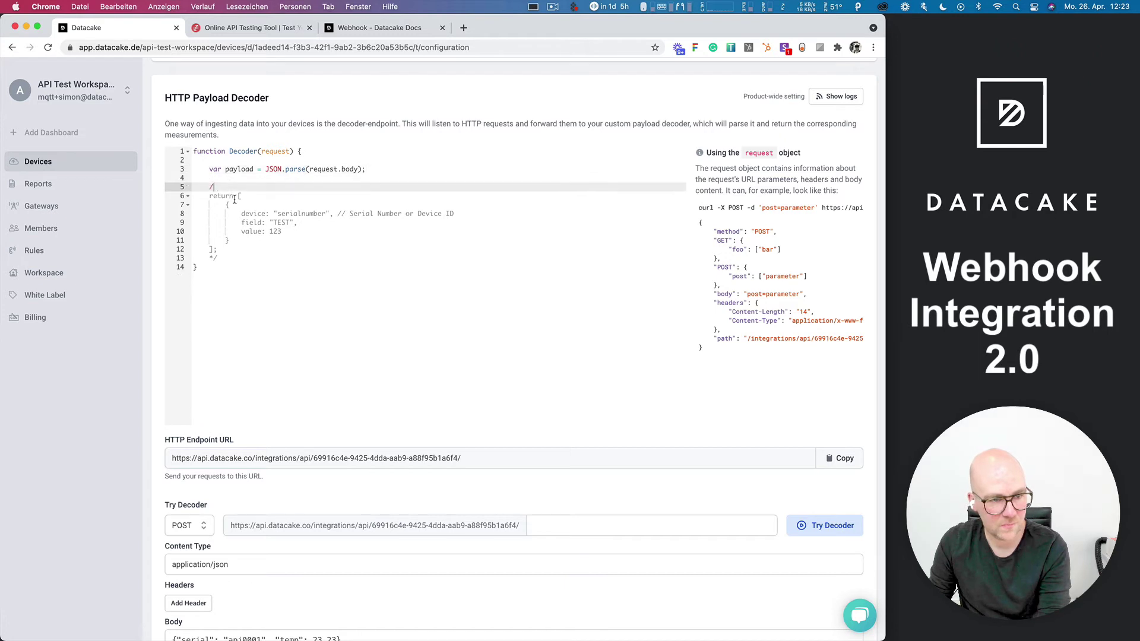
{"action": "left_click", "coordinate": [234, 260]}
{"action": "key", "text": "BackSpace"}
{"action": "key", "text": "BackSpace"}
{"action": "left_click", "coordinate": [389, 169]}
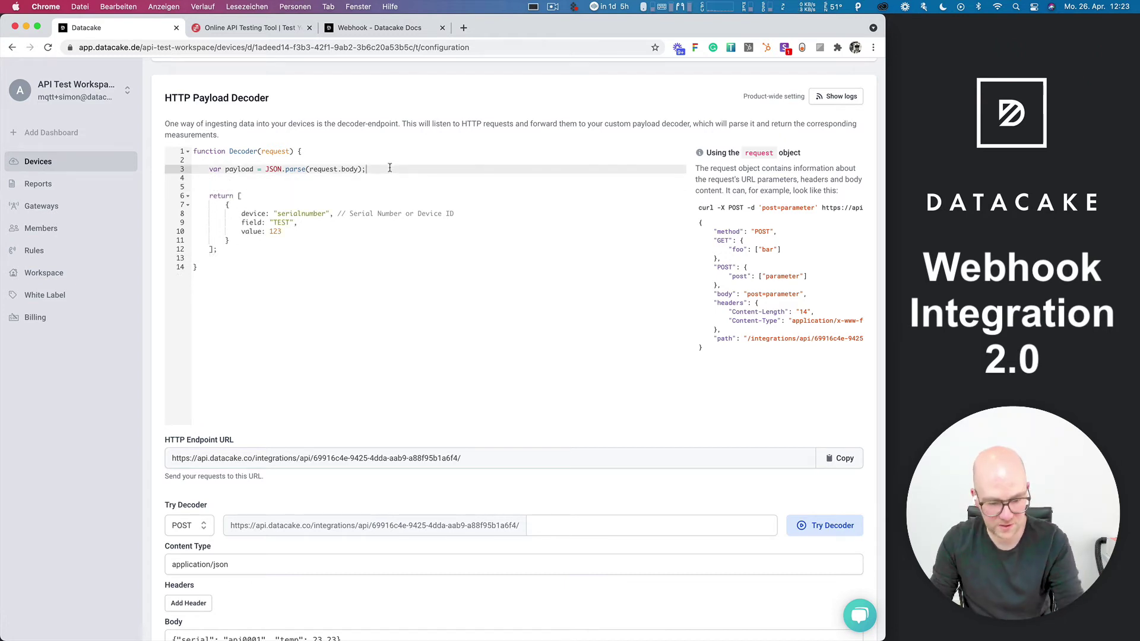
{"action": "key", "text": "Return"}
{"action": "key", "text": "Return"}
Declare 'var serial = payload.serial;' and 'var temp = payload.temp;' after the parse line
{"action": "type", "text": "var "}
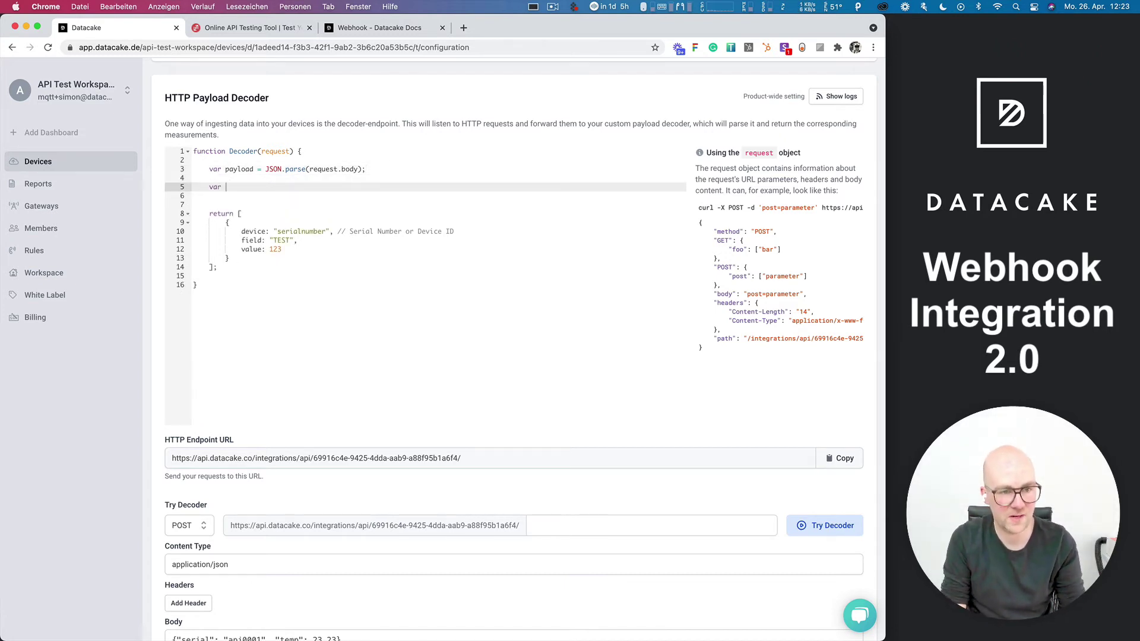
{"action": "type", "text": "serial"}
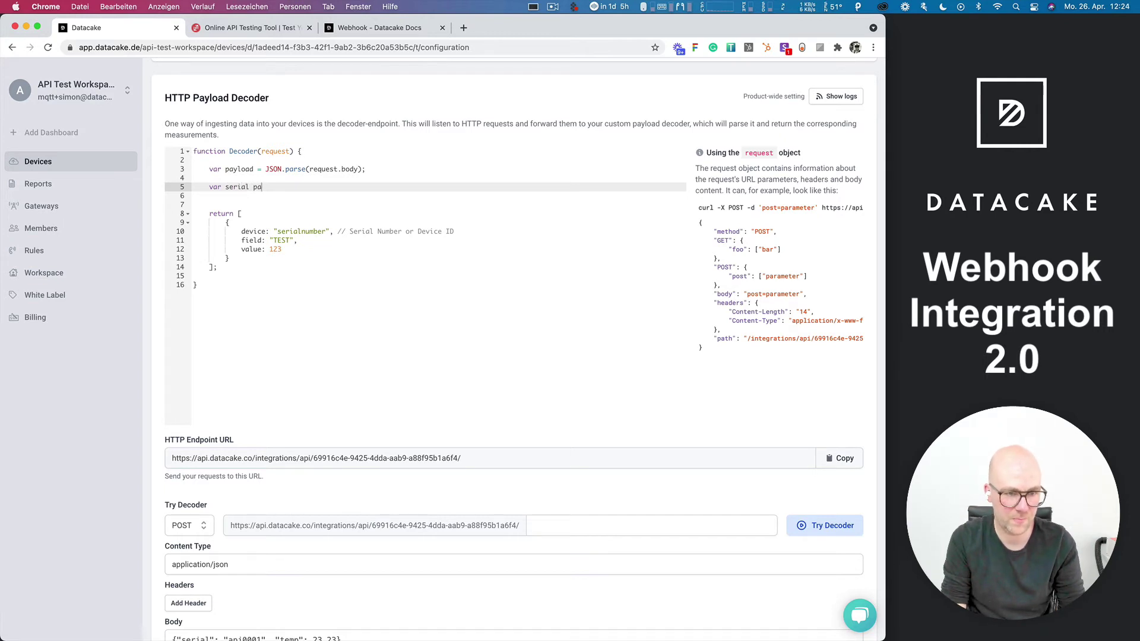
{"action": "type", "text": " = payload."}
{"action": "scroll", "coordinate": [395, 235], "scroll_direction": "down", "scroll_amount": 3}
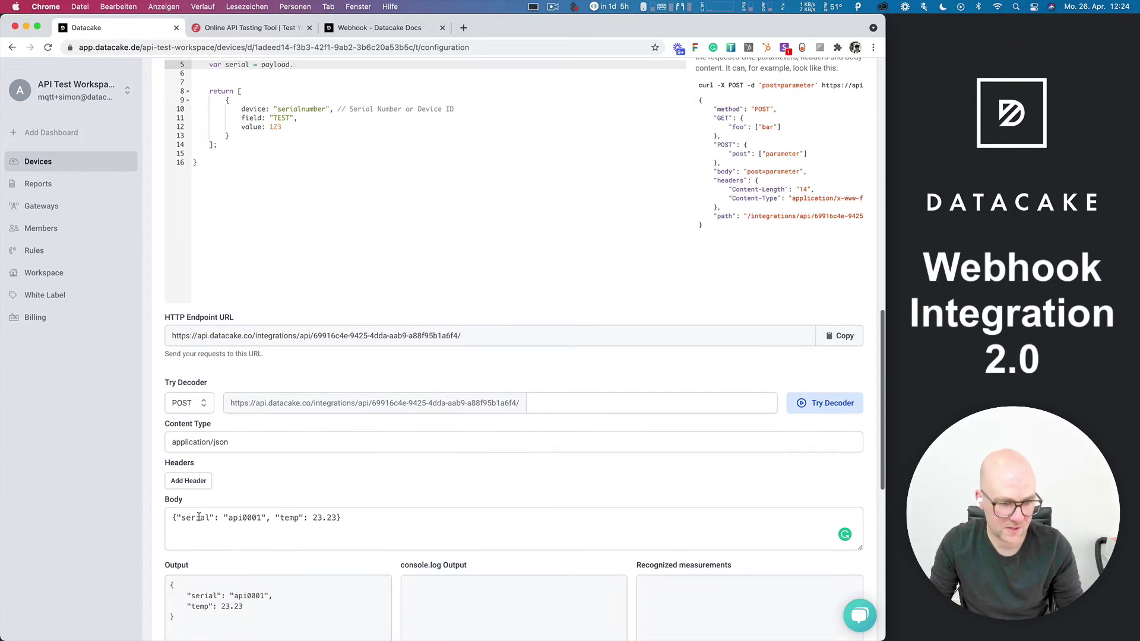
{"action": "scroll", "coordinate": [304, 234], "scroll_direction": "up", "scroll_amount": 1}
{"action": "type", "text": "ser"}
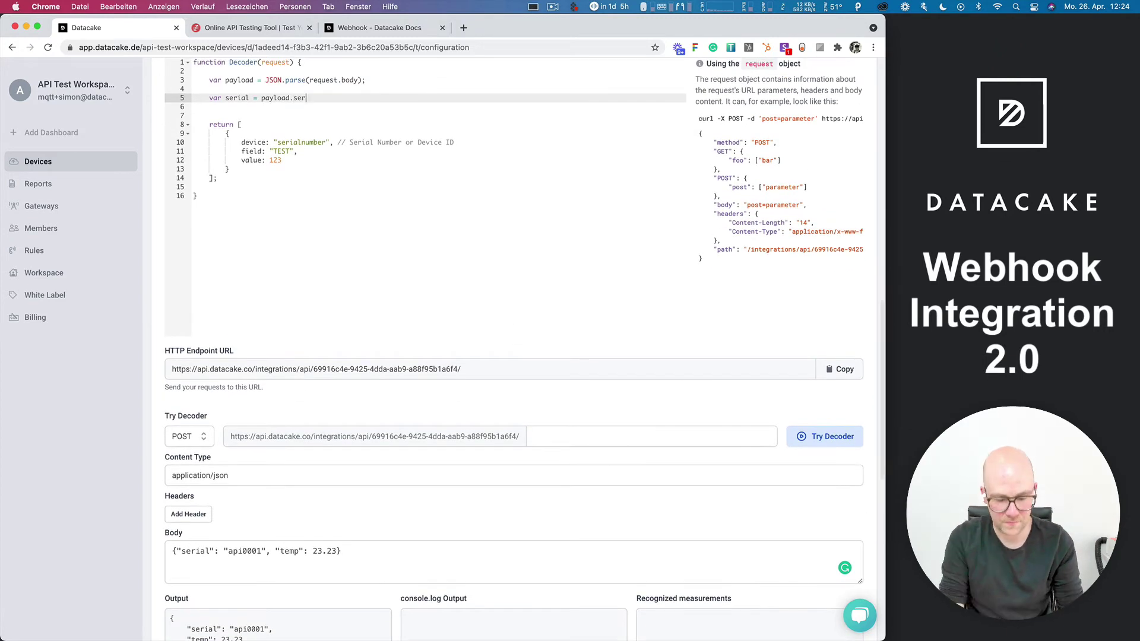
{"action": "type", "text": "ial;"}
{"action": "key", "text": "Return"}
{"action": "type", "text": "var"}
{"action": "scroll", "coordinate": [302, 511], "scroll_direction": "down", "scroll_amount": 2}
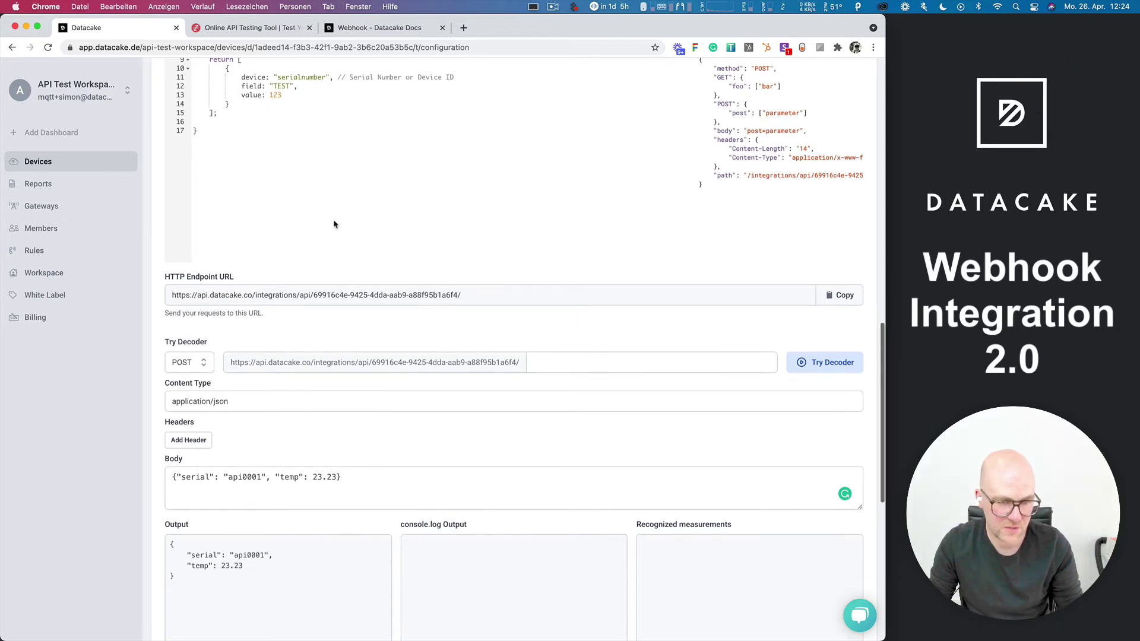
{"action": "scroll", "coordinate": [347, 148], "scroll_direction": "up", "scroll_amount": 3}
{"action": "type", "text": "temp ?= payl"}
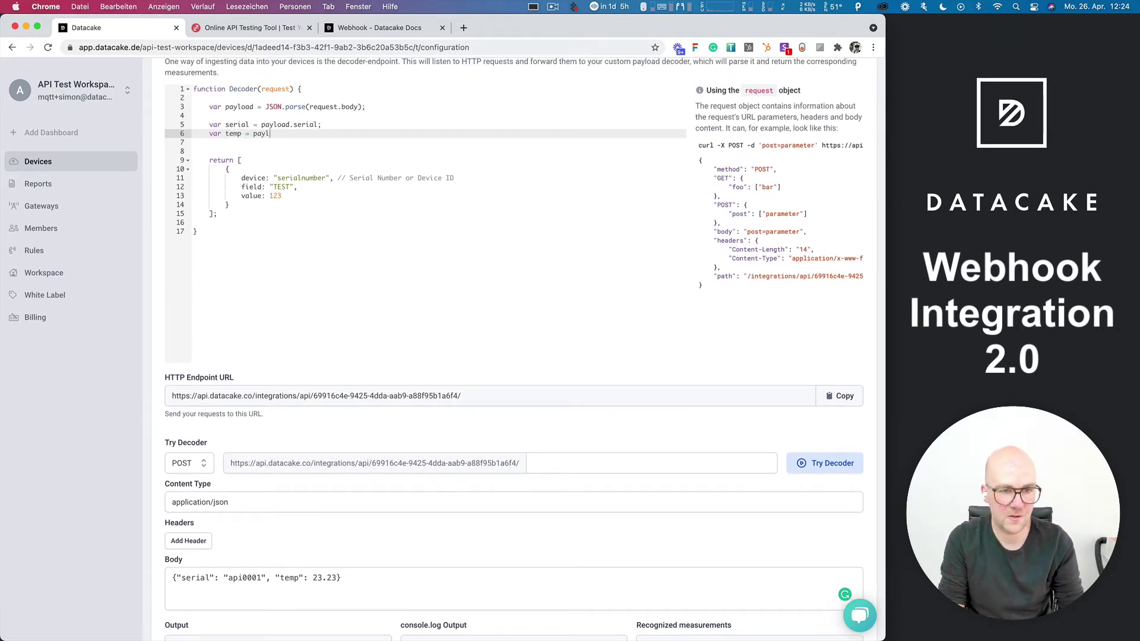
{"action": "type", "text": "oad.temp;"}
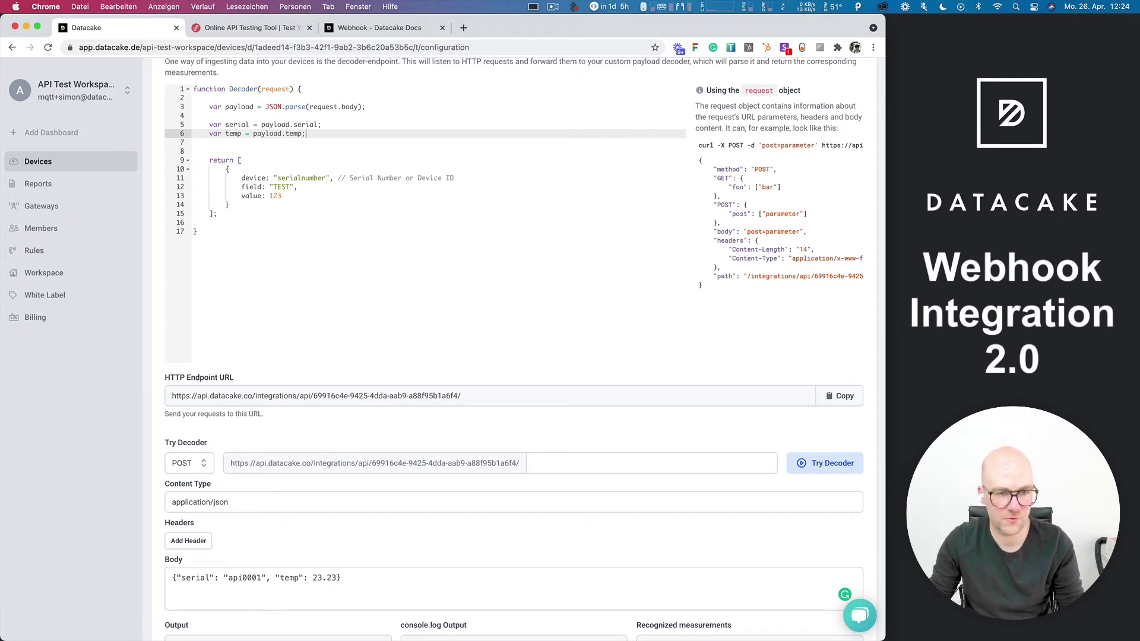
Return device: serial, field: 'TEMPERATURE' and value: temp from the decoder
{"action": "left_click_drag", "start_coordinate": [330, 178], "coordinate": [275, 178]}
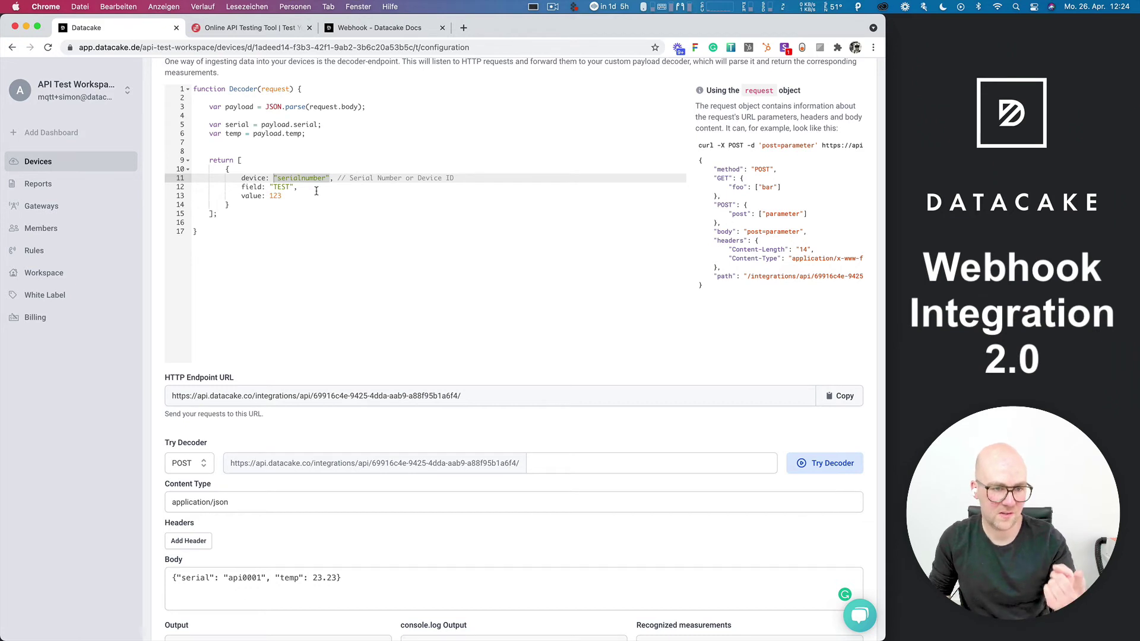
{"action": "type", "text": "serial"}
{"action": "key", "text": "Down"}
{"action": "key", "text": "Left"}
{"action": "key", "text": "shift+alt+Left"}
{"action": "type", "text": "TEMPERATURE"}
{"action": "key", "text": "Down"}
{"action": "key", "text": "shift+alt+Left"}
{"action": "type", "text": "teno"}
{"action": "key", "text": "BackSpace"}
{"action": "key", "text": "BackSpace"}
{"action": "type", "text": "mp"}
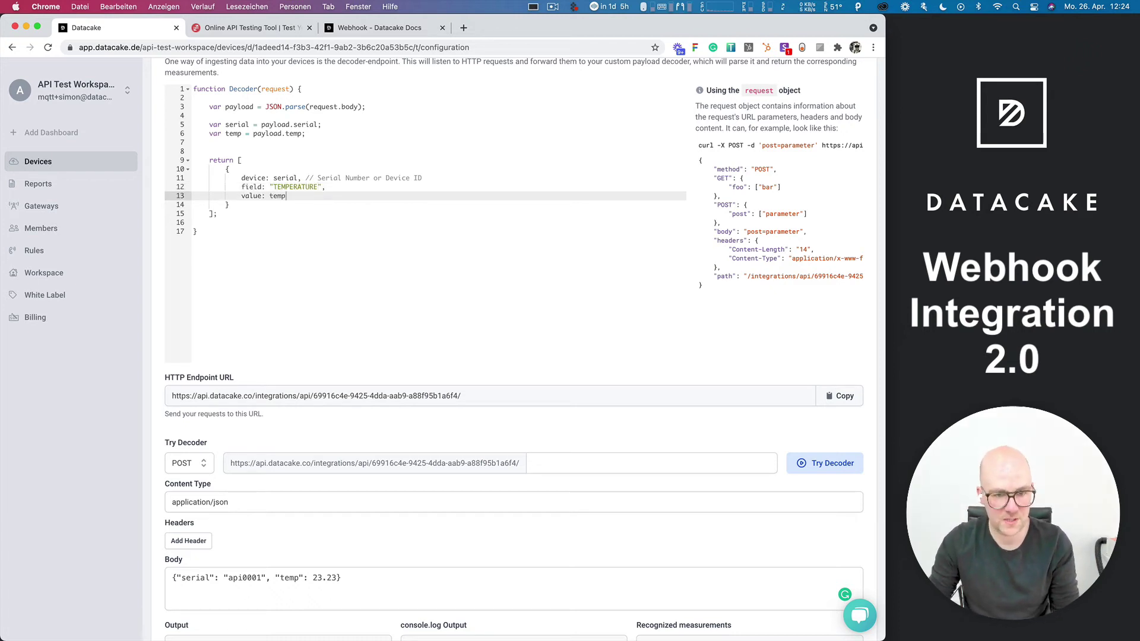
{"action": "scroll", "coordinate": [770, 482], "scroll_direction": "down", "scroll_amount": 4}
Save the decoder and add a Temperature float field
{"action": "scroll", "coordinate": [771, 482], "scroll_direction": "down", "scroll_amount": 2}
{"action": "left_click", "coordinate": [842, 481]}
{"action": "scroll", "coordinate": [699, 477], "scroll_direction": "down", "scroll_amount": 2}
{"action": "left_click", "coordinate": [846, 428]}
{"action": "left_click", "coordinate": [258, 273]}
{"action": "type", "text": "Te"}
{"action": "key", "text": "Down"}
{"action": "left_click", "coordinate": [275, 339]}
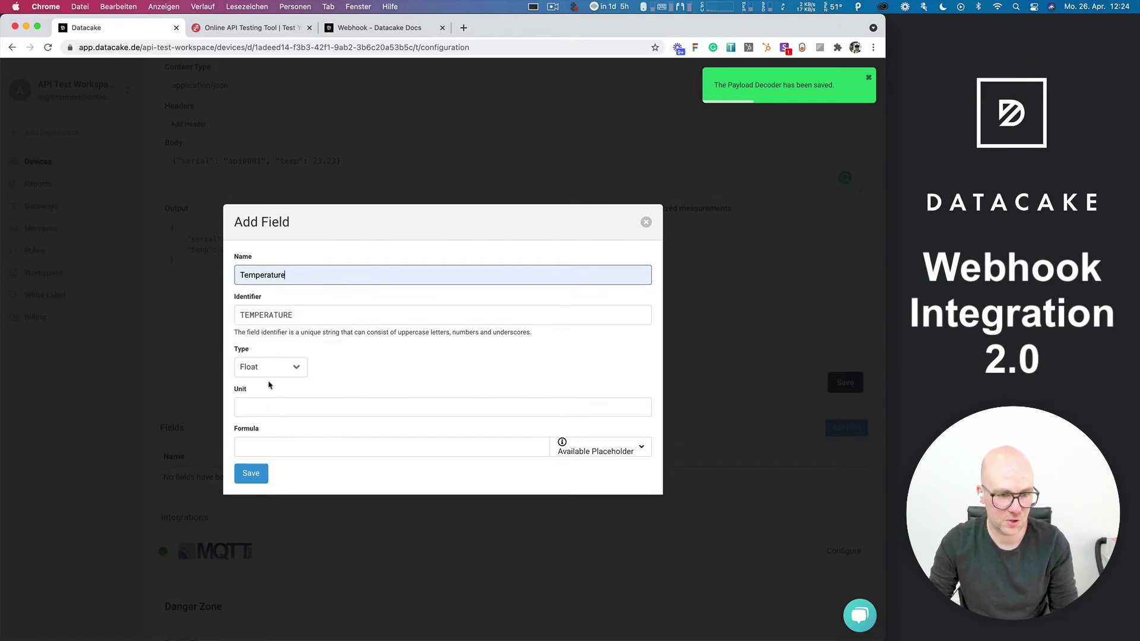
{"action": "left_click", "coordinate": [250, 473]}
Run Try Decoder and confirm TEMPERATURE 23.23 is matched to API Demo Device 01
{"action": "scroll", "coordinate": [503, 496], "scroll_direction": "up", "scroll_amount": 6}
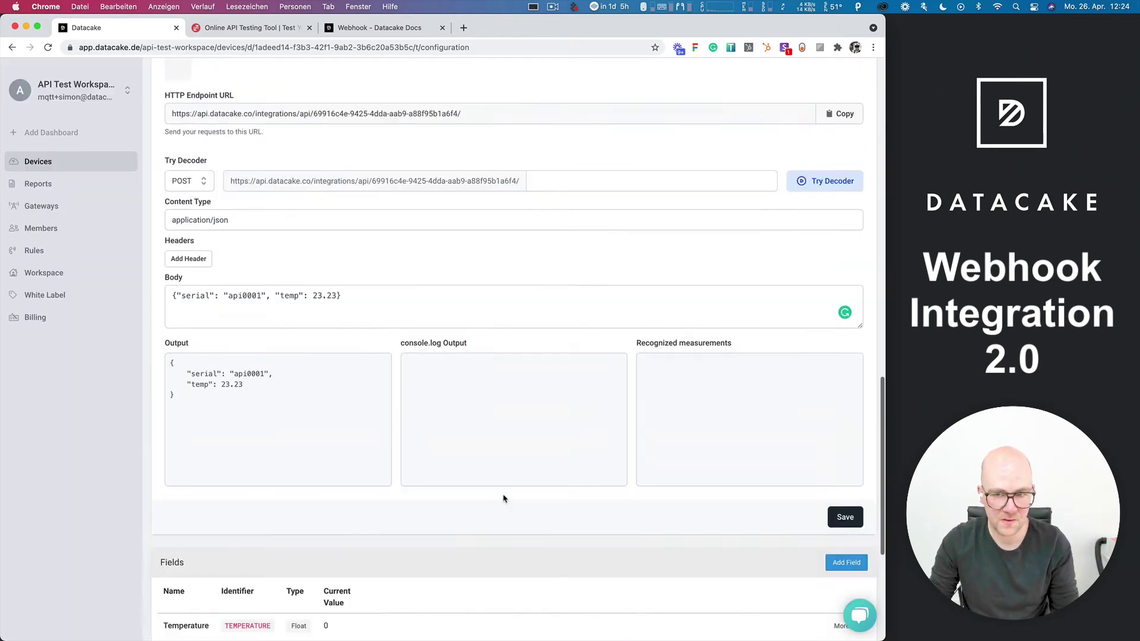
{"action": "scroll", "coordinate": [397, 356], "scroll_direction": "down", "scroll_amount": 5}
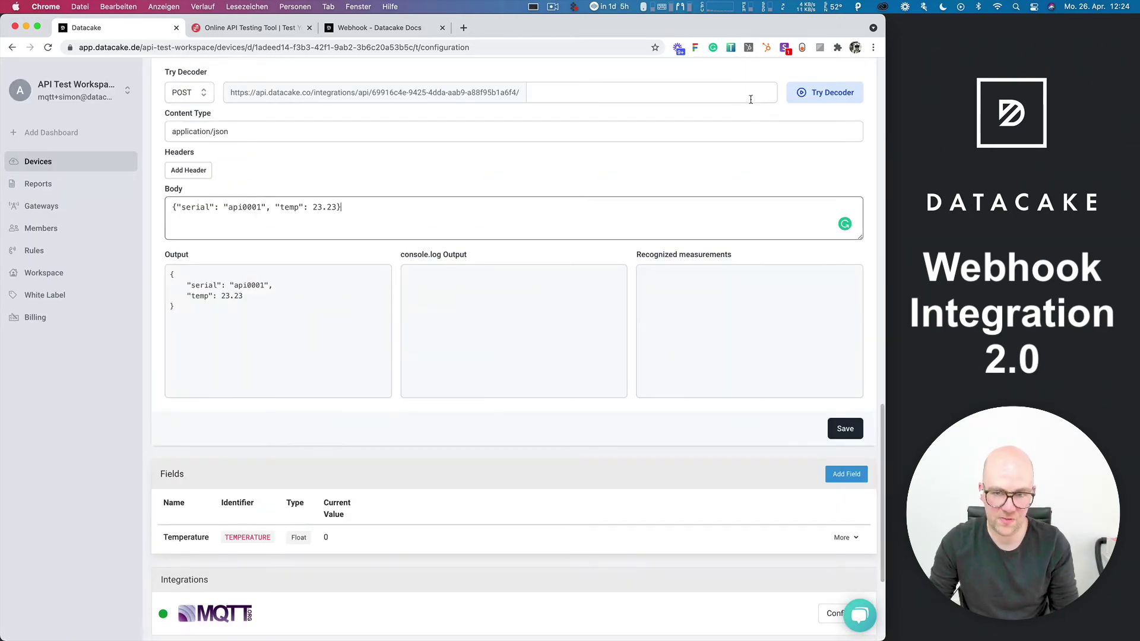
{"action": "left_click", "coordinate": [825, 92]}
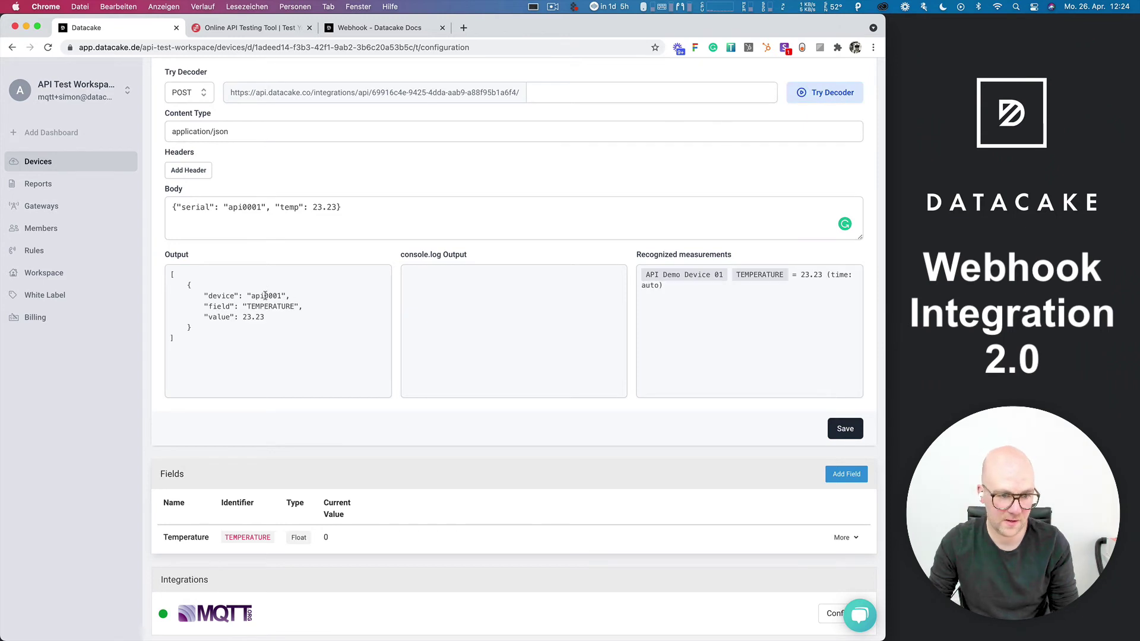
{"action": "double_click", "coordinate": [265, 295]}
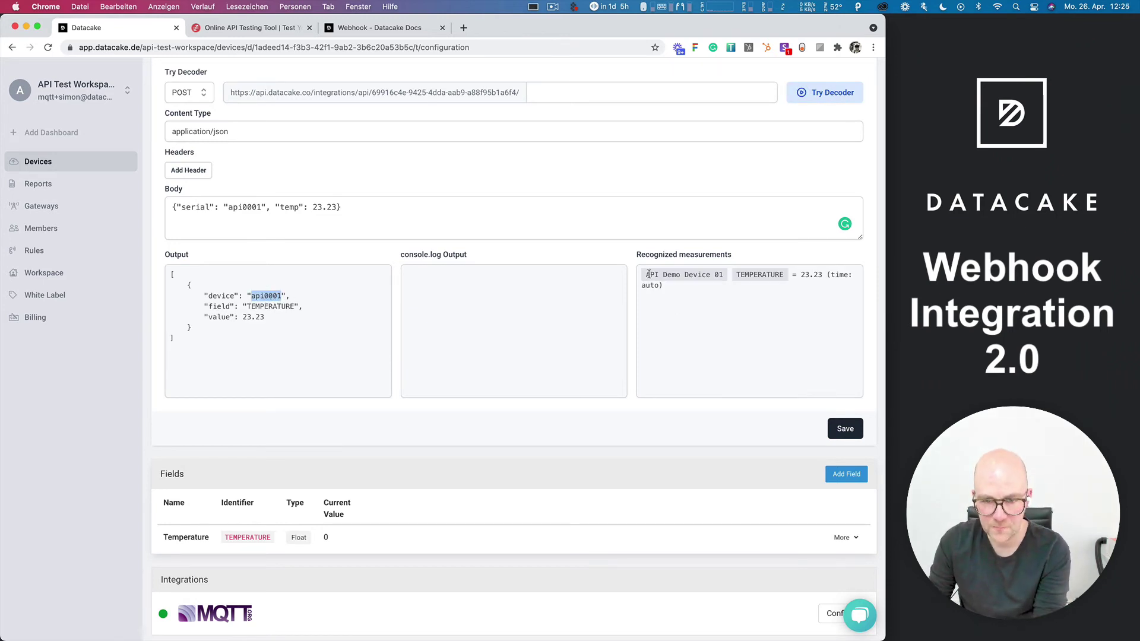
{"action": "left_click_drag", "start_coordinate": [646, 275], "coordinate": [722, 276]}
{"action": "left_click", "coordinate": [754, 276]}
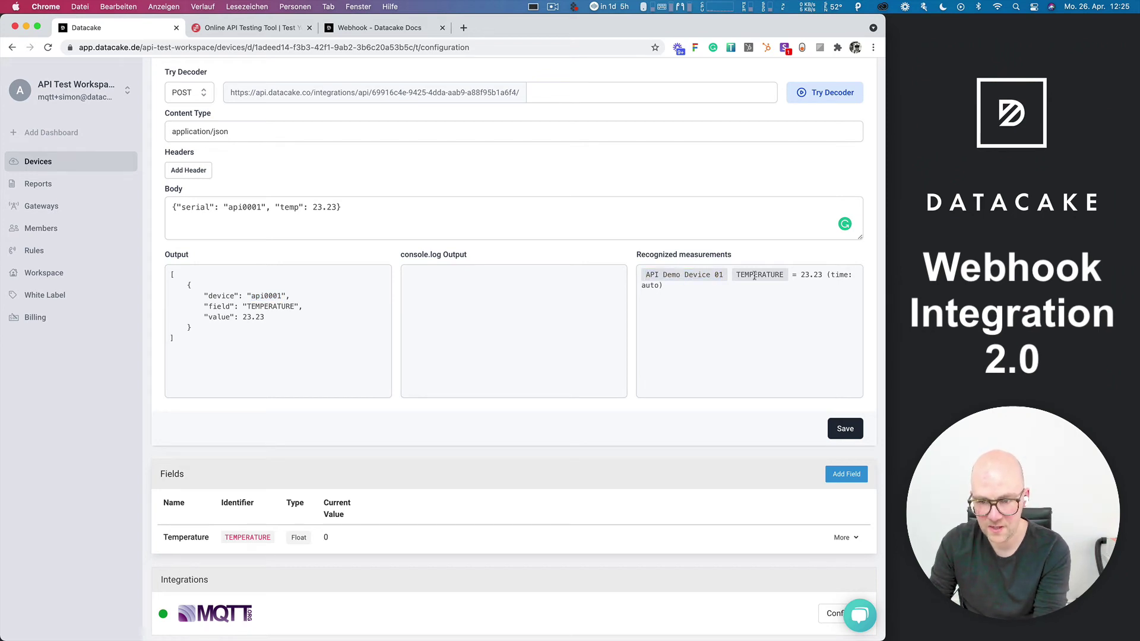
{"action": "left_click", "coordinate": [257, 207]}
{"action": "scroll", "coordinate": [267, 249], "scroll_direction": "up", "scroll_amount": 3}
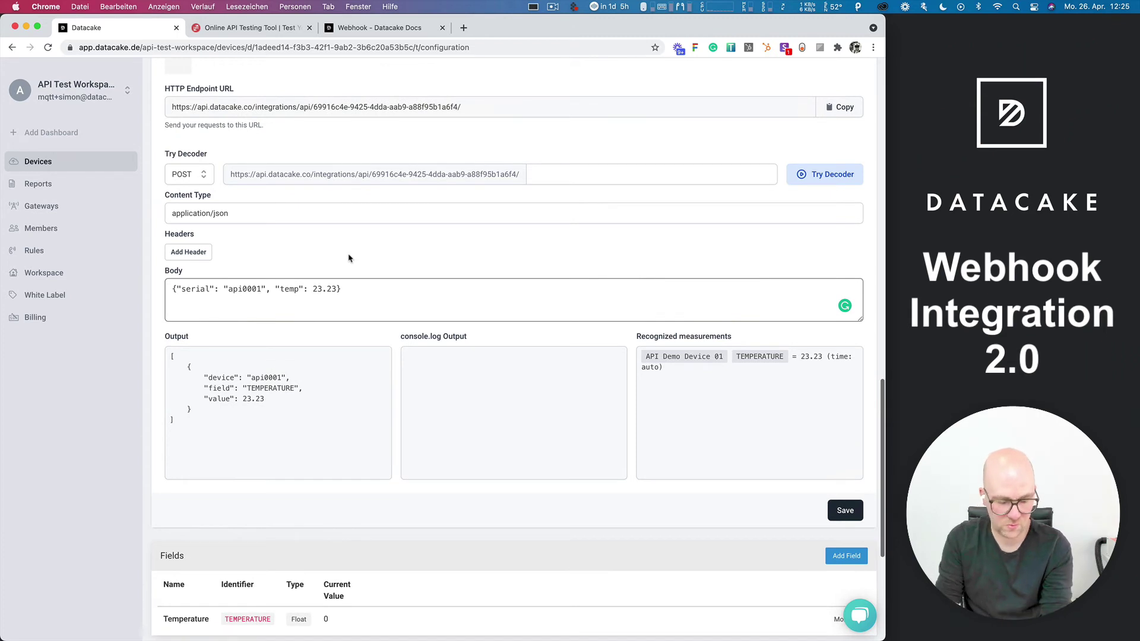
Test the decoder with body serial api0002, which returns Device not found
{"action": "key", "text": "BackSpace"}
{"action": "type", "text": "2"}
{"action": "left_click", "coordinate": [847, 180]}
{"action": "left_click_drag", "start_coordinate": [262, 358], "coordinate": [174, 357]}
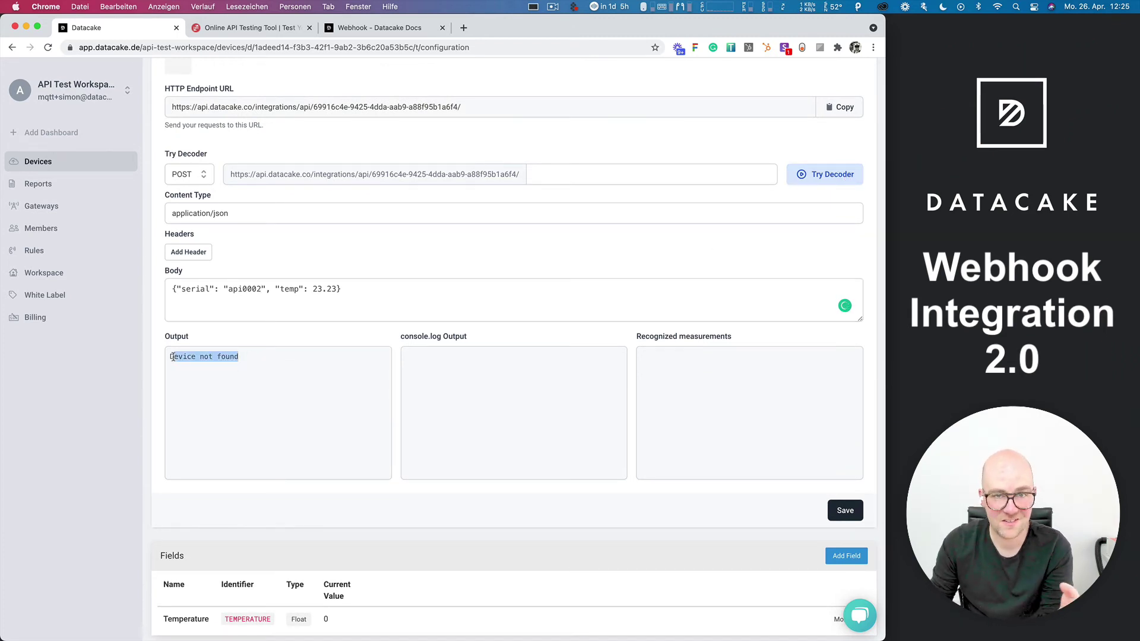
{"action": "left_click", "coordinate": [258, 295]}
{"action": "scroll", "coordinate": [780, 184], "scroll_direction": "up", "scroll_amount": 3}
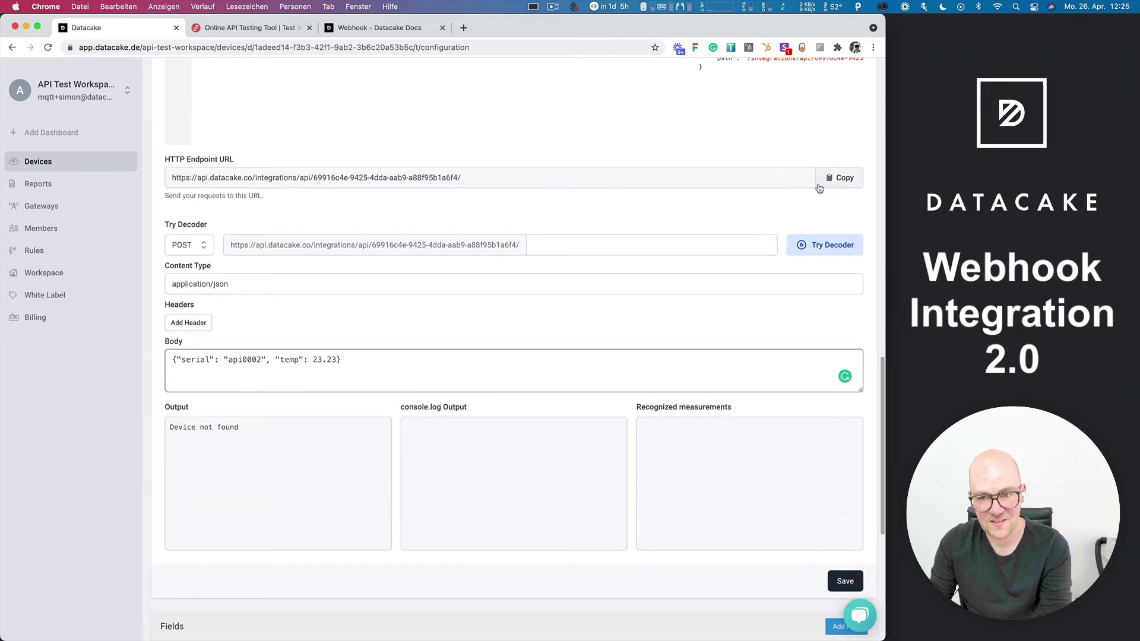
{"action": "scroll", "coordinate": [818, 187], "scroll_direction": "up", "scroll_amount": 10}
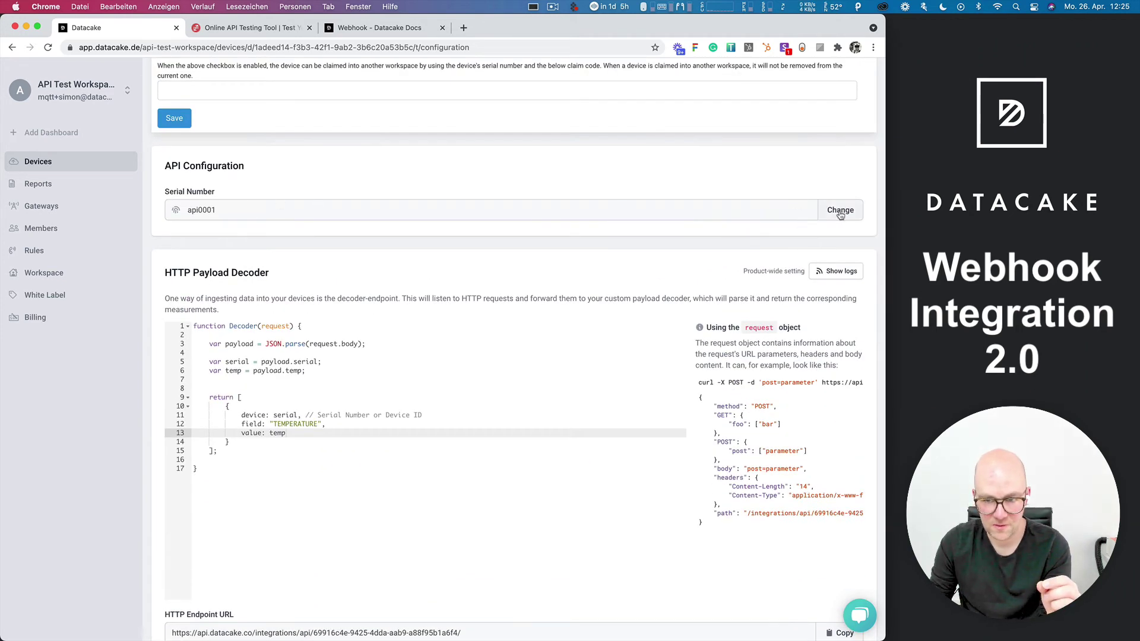
Change the device's serial number to api0002 and rerun the decoder test successfully
{"action": "left_click", "coordinate": [840, 211]}
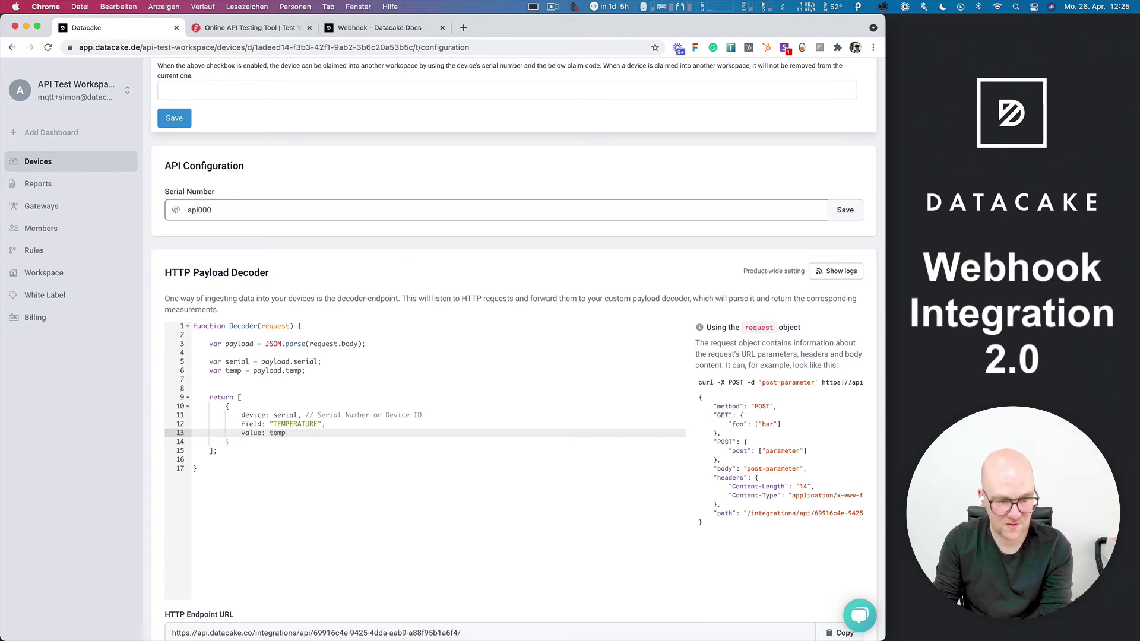
{"action": "left_click", "coordinate": [846, 210]}
{"action": "scroll", "coordinate": [687, 292], "scroll_direction": "down", "scroll_amount": 7}
{"action": "left_click", "coordinate": [829, 290]}
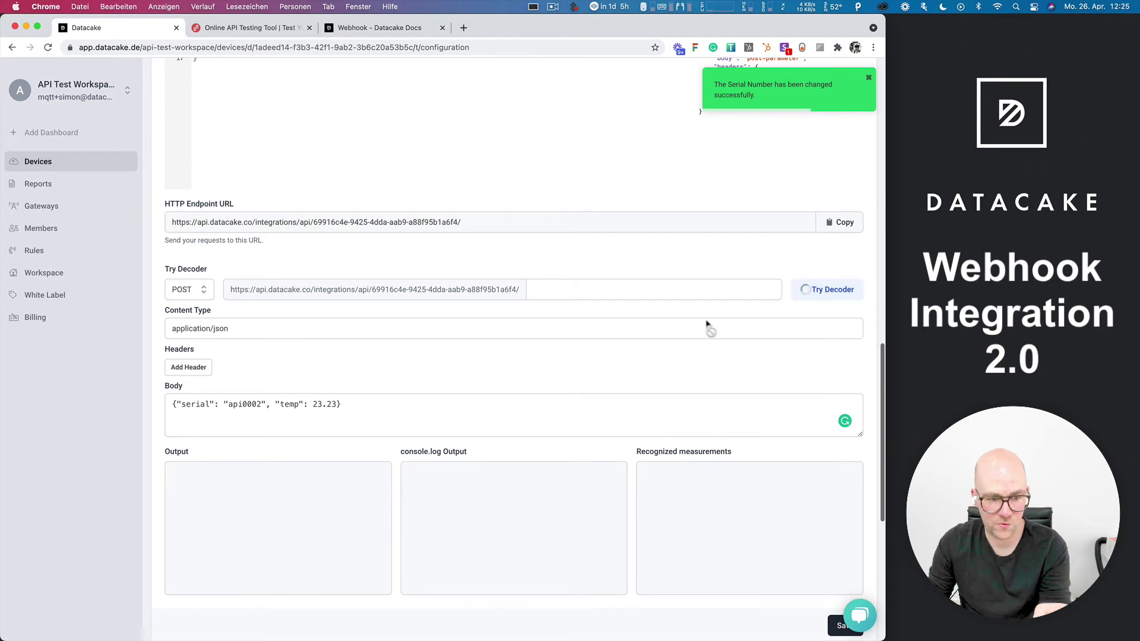
{"action": "scroll", "coordinate": [292, 498], "scroll_direction": "up", "scroll_amount": 3}
{"action": "scroll", "coordinate": [291, 494], "scroll_direction": "up", "scroll_amount": 2}
{"action": "scroll", "coordinate": [290, 494], "scroll_direction": "down", "scroll_amount": 6}
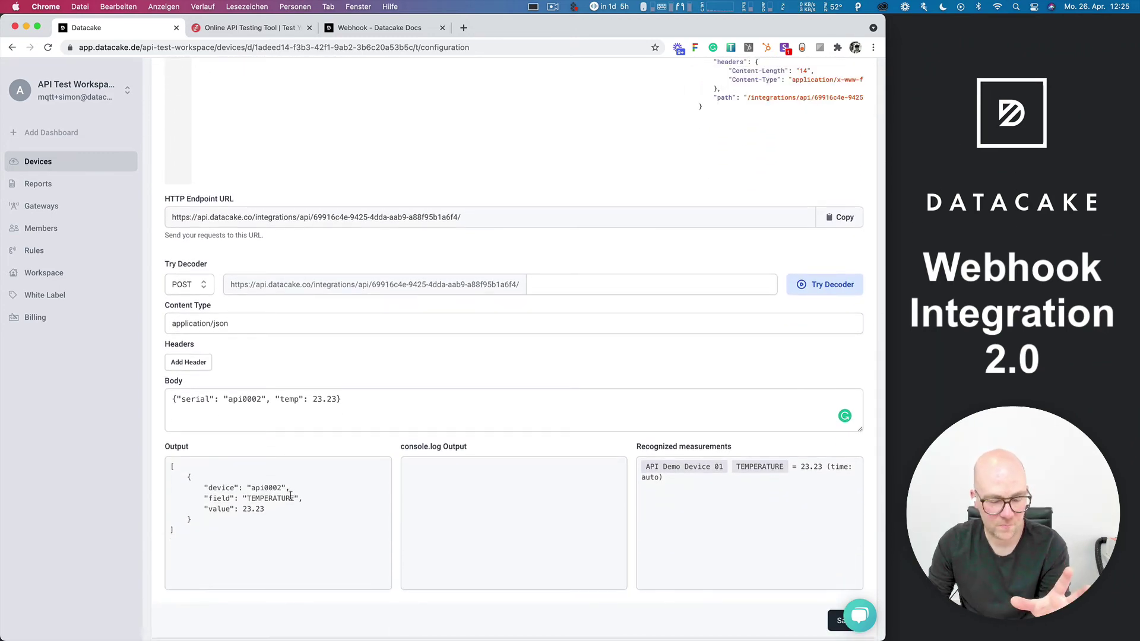
{"action": "scroll", "coordinate": [284, 520], "scroll_direction": "up", "scroll_amount": 1}
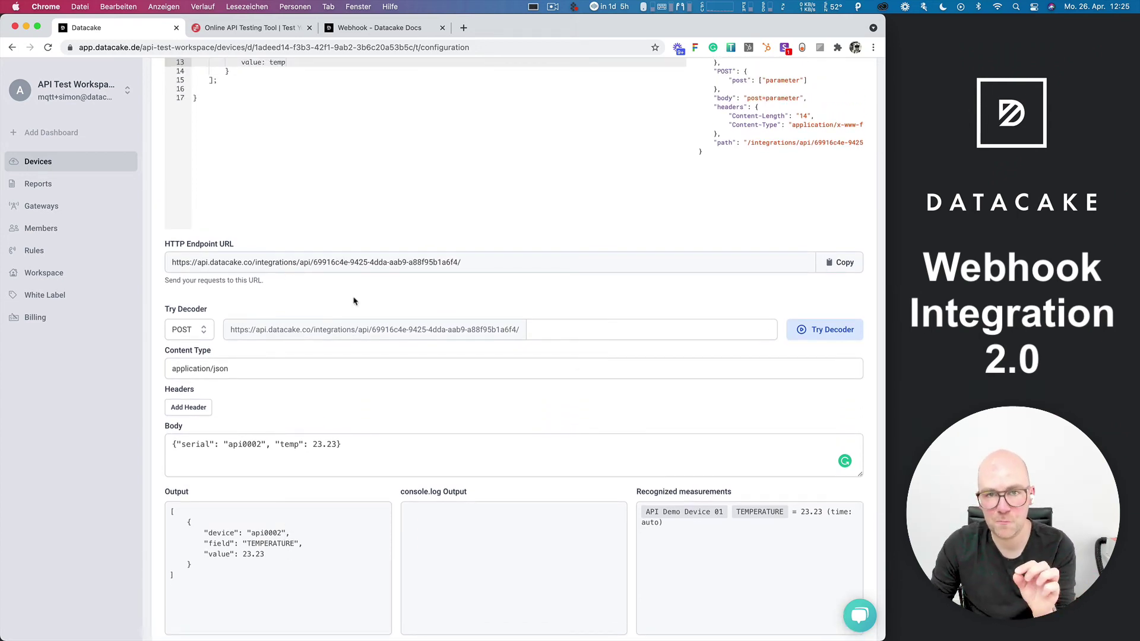
{"action": "scroll", "coordinate": [351, 285], "scroll_direction": "up", "scroll_amount": 4}
Delete the empty line 7 from the decoder code
{"action": "left_click", "coordinate": [263, 184]}
{"action": "left_click", "coordinate": [269, 166]}
{"action": "key", "text": "BackSpace"}
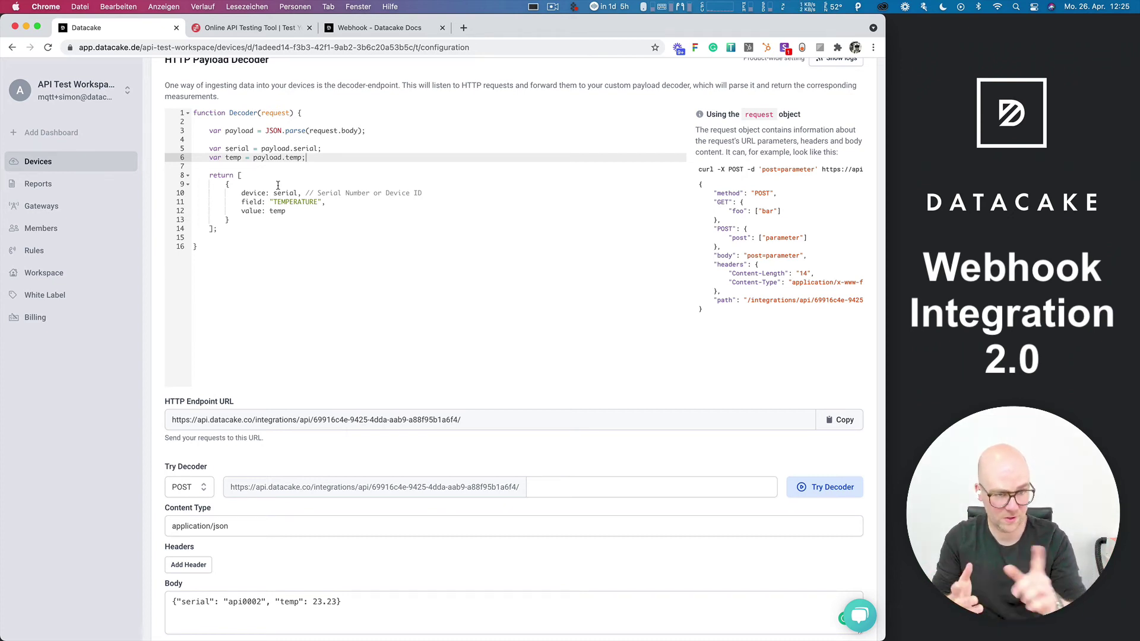
{"action": "scroll", "coordinate": [446, 480], "scroll_direction": "down", "scroll_amount": 5}
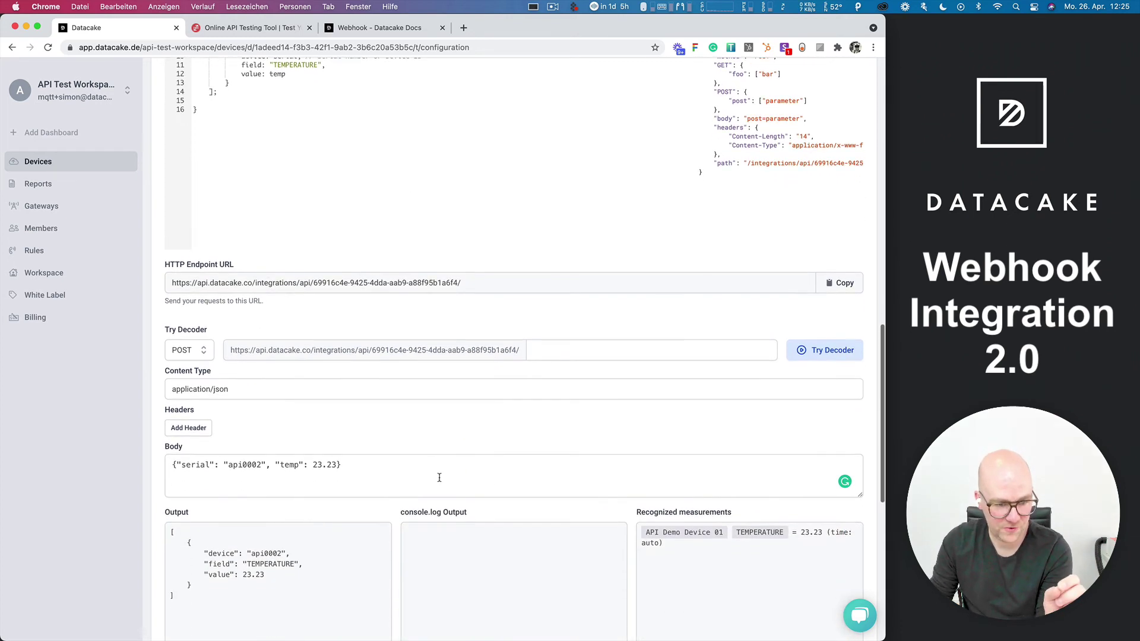
{"action": "scroll", "coordinate": [439, 477], "scroll_direction": "up", "scroll_amount": 3}
Change the device serial number back to api0001 and save it
{"action": "scroll", "coordinate": [352, 115], "scroll_direction": "up", "scroll_amount": 3}
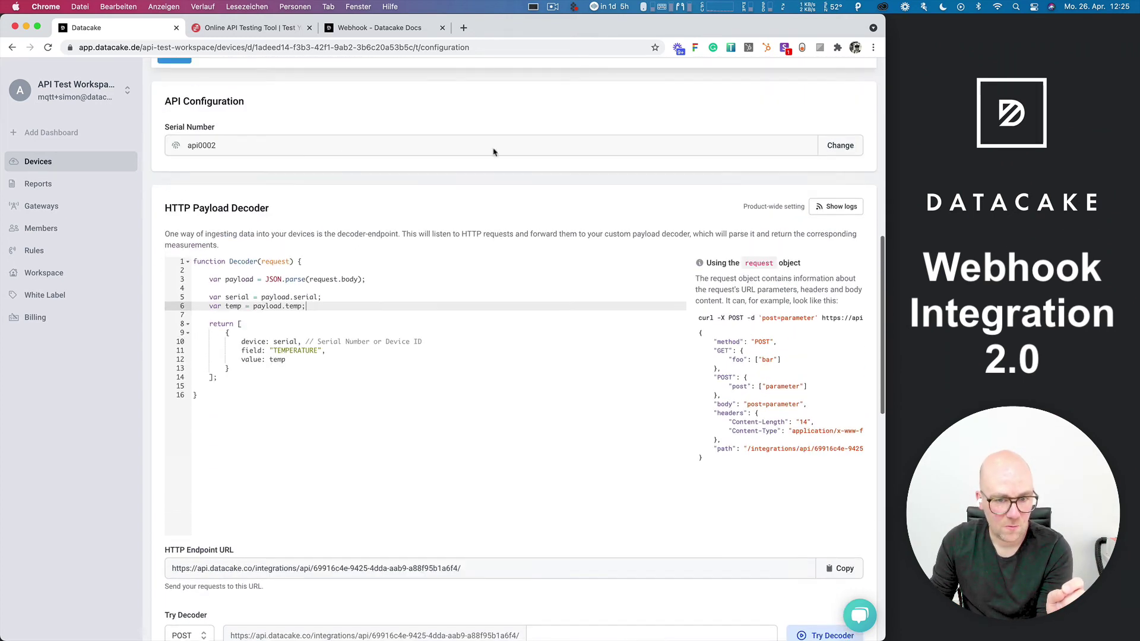
{"action": "left_click", "coordinate": [846, 146]}
{"action": "left_click", "coordinate": [293, 144]}
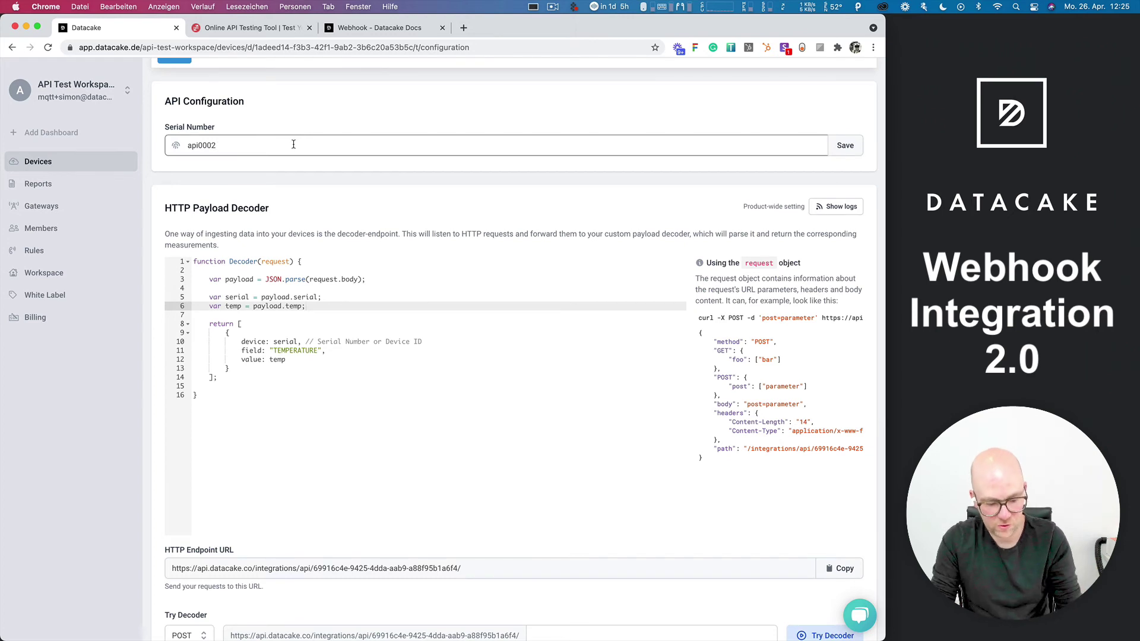
{"action": "key", "text": "BackSpace"}
{"action": "type", "text": "1"}
{"action": "left_click", "coordinate": [845, 145]}
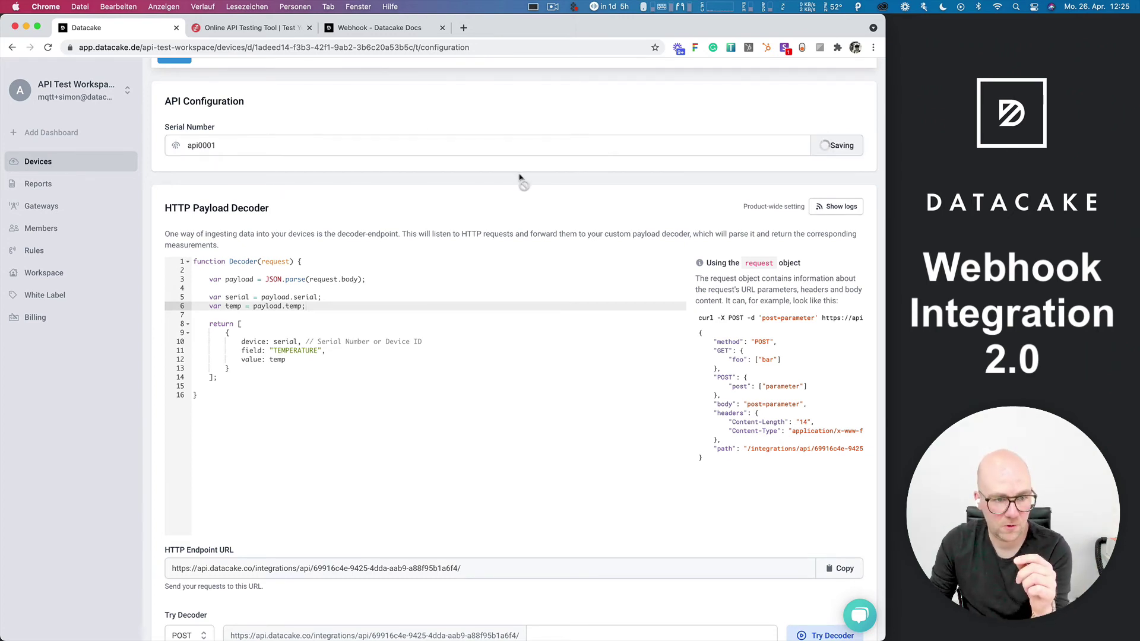
Rerun the decoder test with serial api0001
{"action": "scroll", "coordinate": [378, 360], "scroll_direction": "down", "scroll_amount": 4}
{"action": "scroll", "coordinate": [378, 360], "scroll_direction": "down", "scroll_amount": 2}
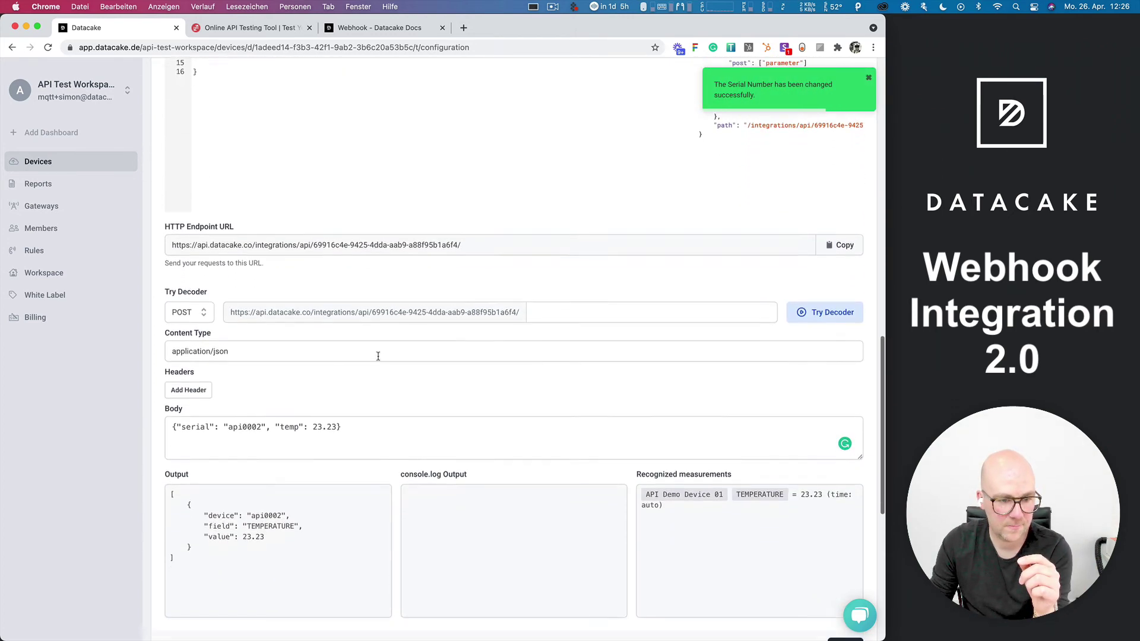
{"action": "left_click", "coordinate": [261, 424]}
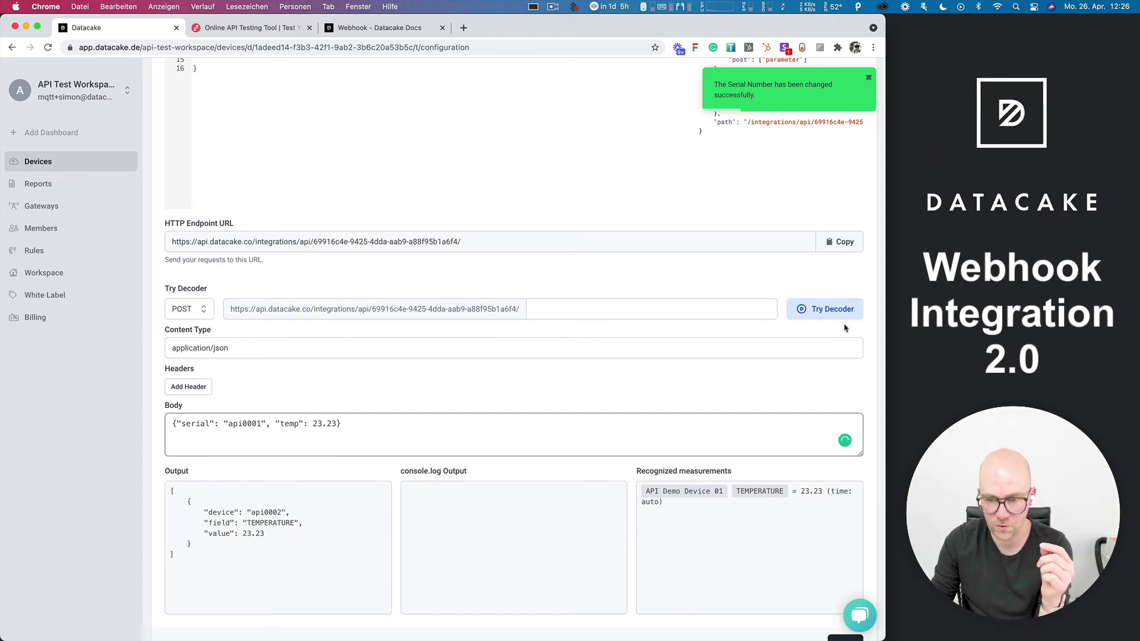
{"action": "left_click", "coordinate": [826, 309]}
Save the payload decoder that maps serial and temp to a TEMPERATURE measurement
{"action": "scroll", "coordinate": [591, 542], "scroll_direction": "down", "scroll_amount": 3}
{"action": "scroll", "coordinate": [591, 541], "scroll_direction": "down", "scroll_amount": 1}
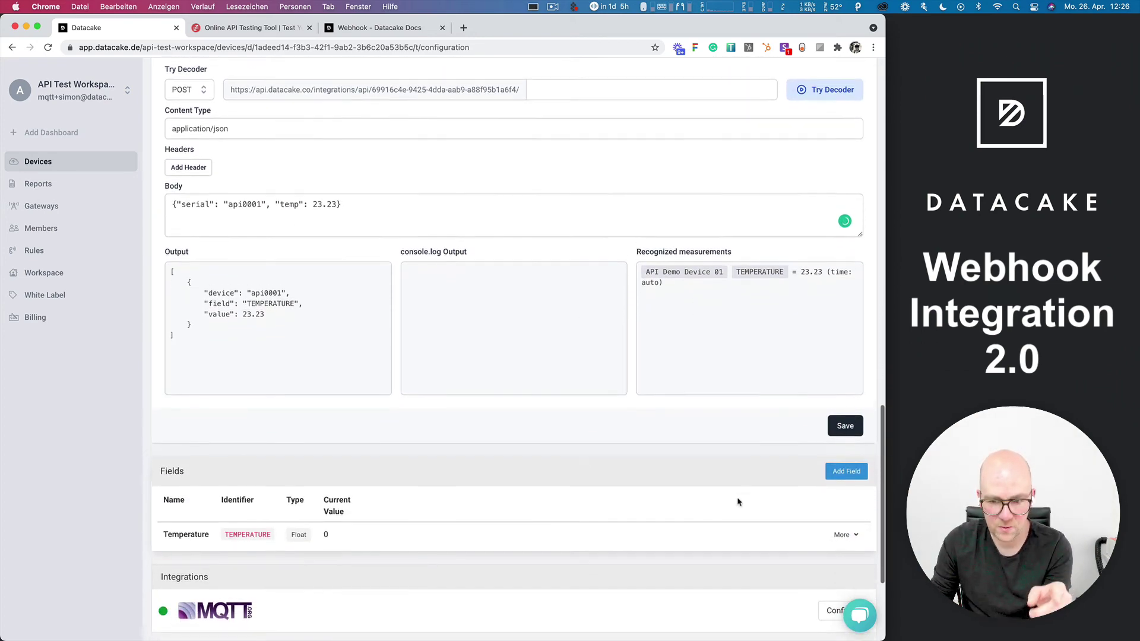
{"action": "scroll", "coordinate": [437, 501], "scroll_direction": "up", "scroll_amount": 12}
{"action": "scroll", "coordinate": [684, 378], "scroll_direction": "down", "scroll_amount": 10}
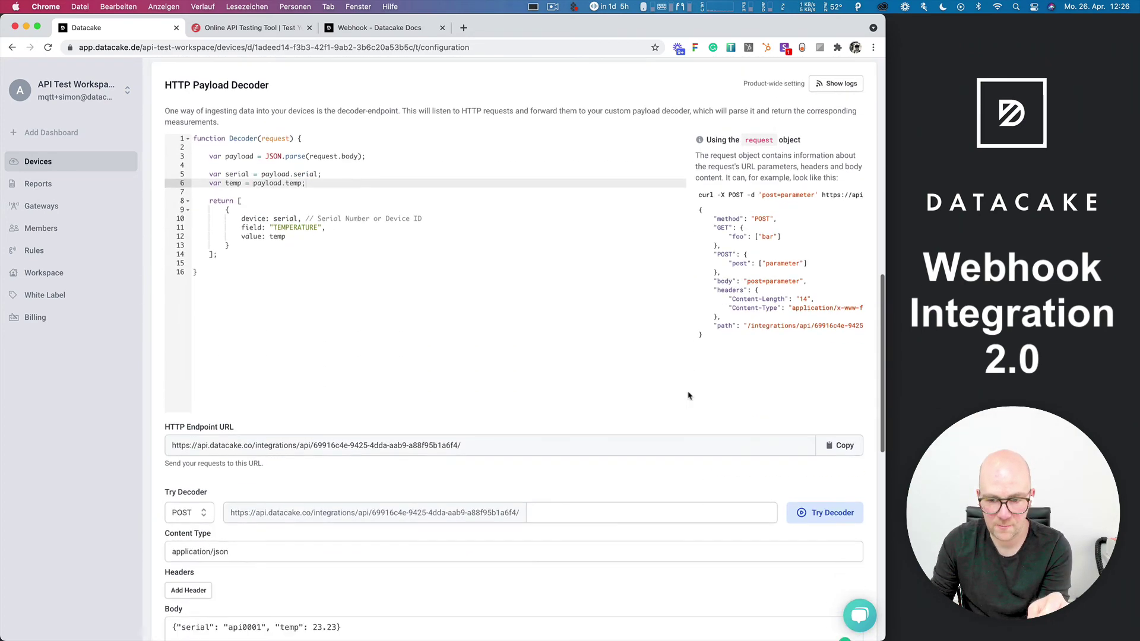
{"action": "scroll", "coordinate": [840, 566], "scroll_direction": "down", "scroll_amount": 5}
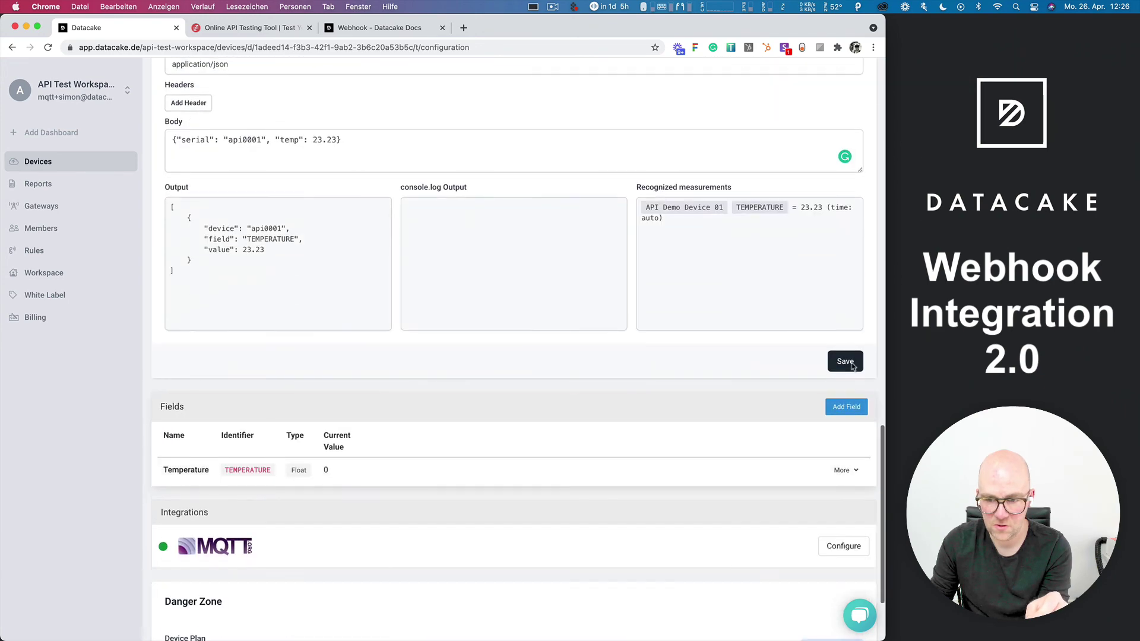
{"action": "left_click", "coordinate": [846, 360]}
{"action": "scroll", "coordinate": [427, 382], "scroll_direction": "up", "scroll_amount": 3}
{"action": "scroll", "coordinate": [424, 384], "scroll_direction": "up", "scroll_amount": 15}
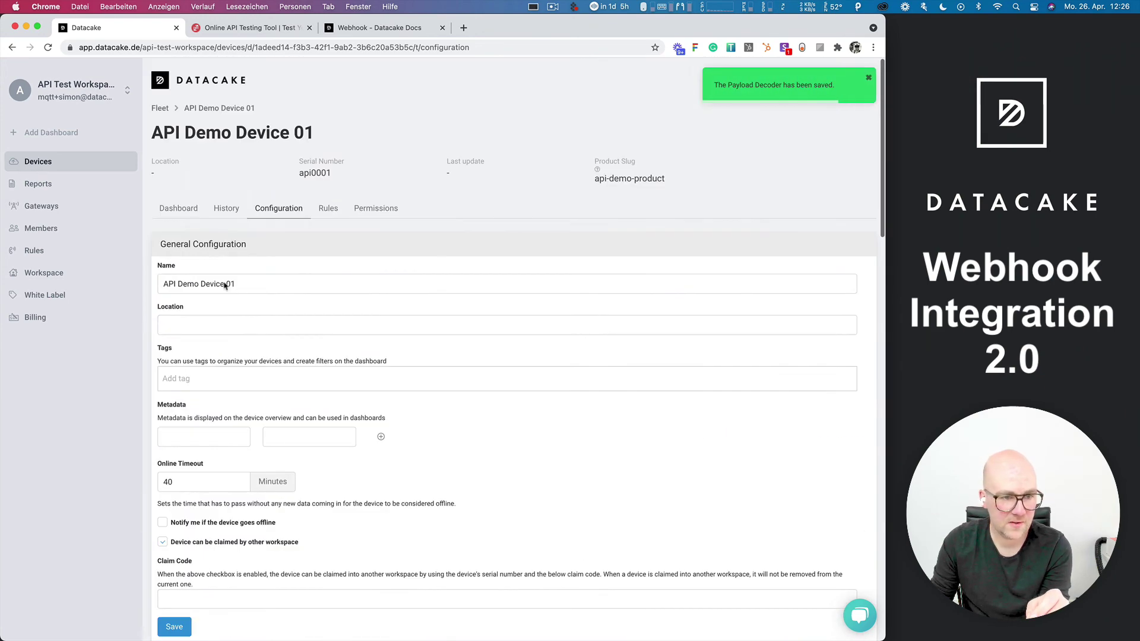
Add a Value widget showing the Temperature field to API Demo Device 01's dashboard, then leave edit mode
{"action": "left_click", "coordinate": [181, 209]}
{"action": "left_click", "coordinate": [867, 209]}
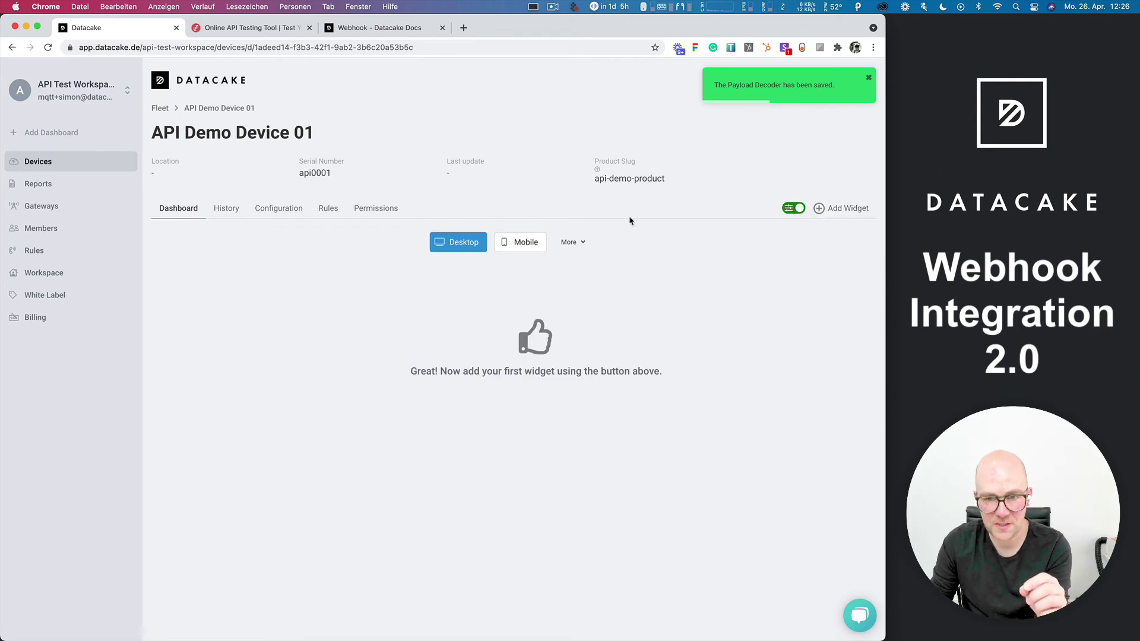
{"action": "left_click", "coordinate": [819, 209]}
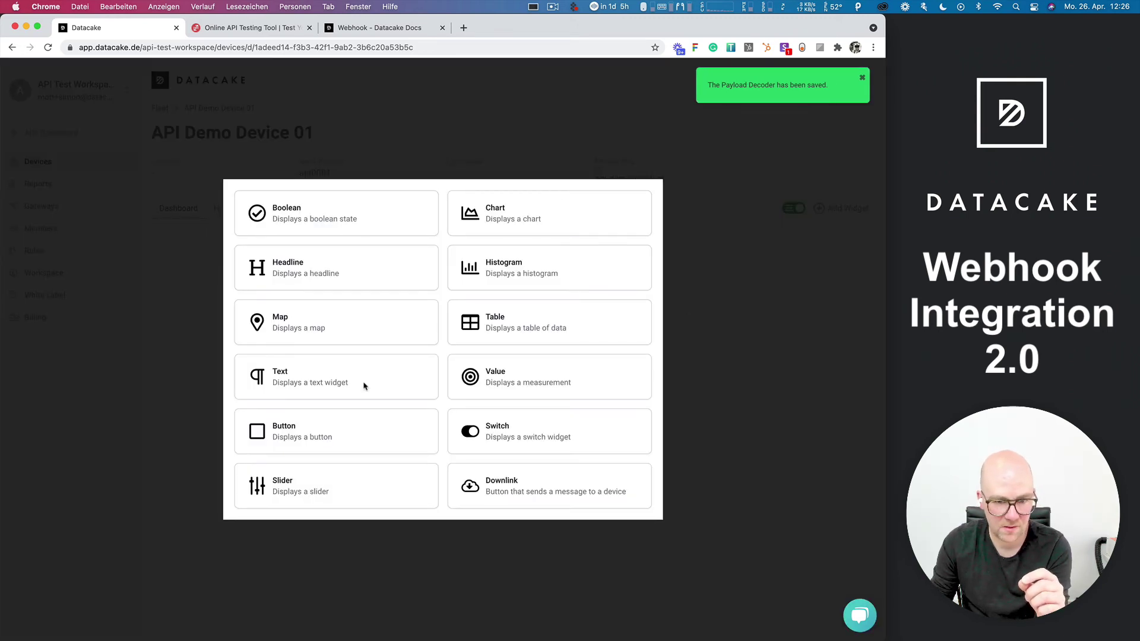
{"action": "left_click", "coordinate": [527, 376]}
{"action": "left_click", "coordinate": [129, 378]}
{"action": "left_click", "coordinate": [123, 425]}
{"action": "left_click", "coordinate": [121, 437]}
{"action": "left_click", "coordinate": [811, 109]}
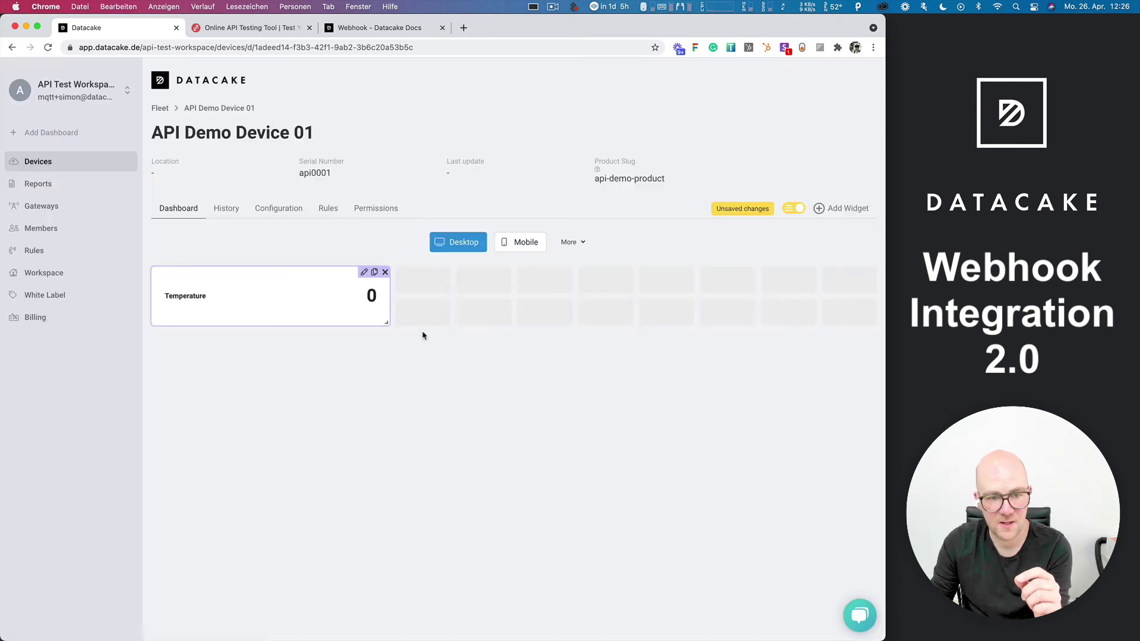
{"action": "left_click", "coordinate": [788, 209]}
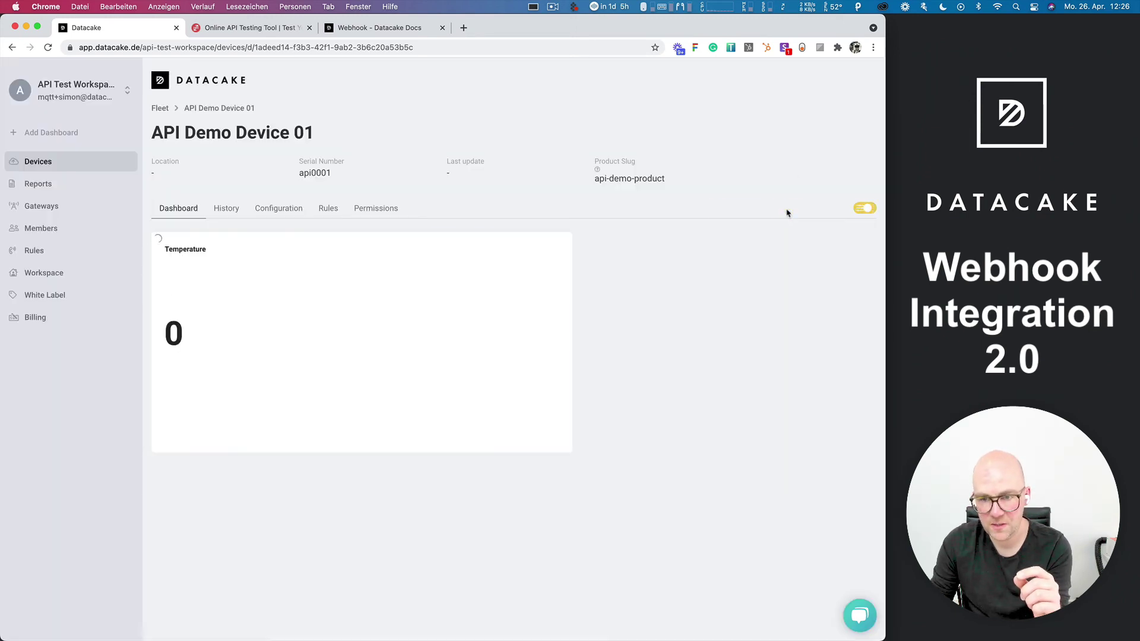
Send the api0001 reading of 23.23 from ReqBin and confirm 23,23 on the dashboard
{"action": "left_click", "coordinate": [242, 33]}
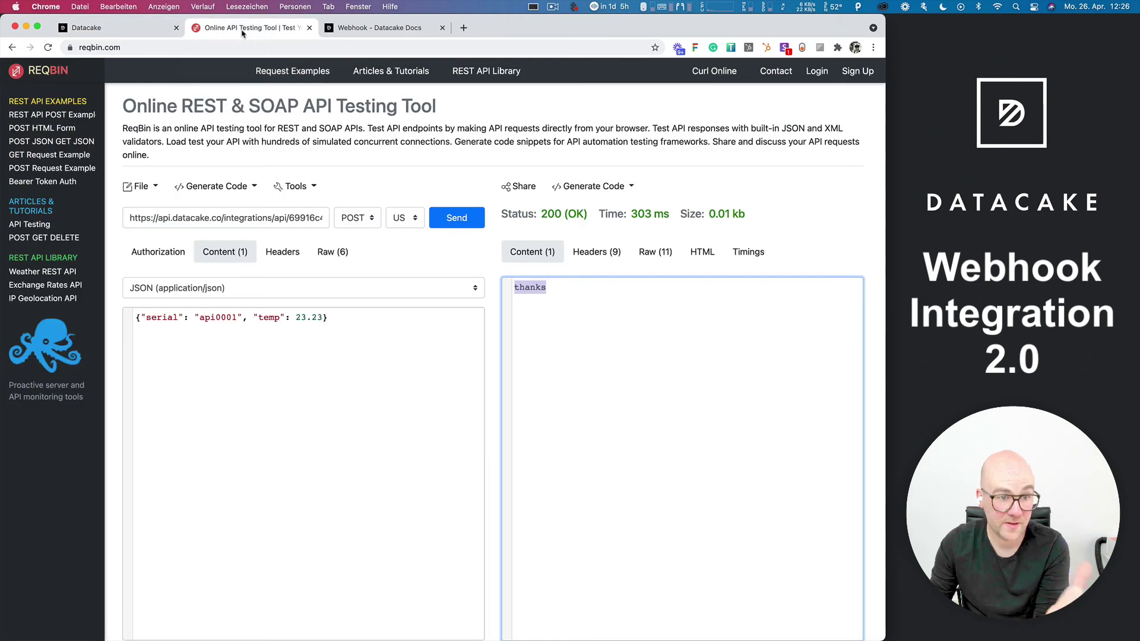
{"action": "left_click", "coordinate": [469, 225]}
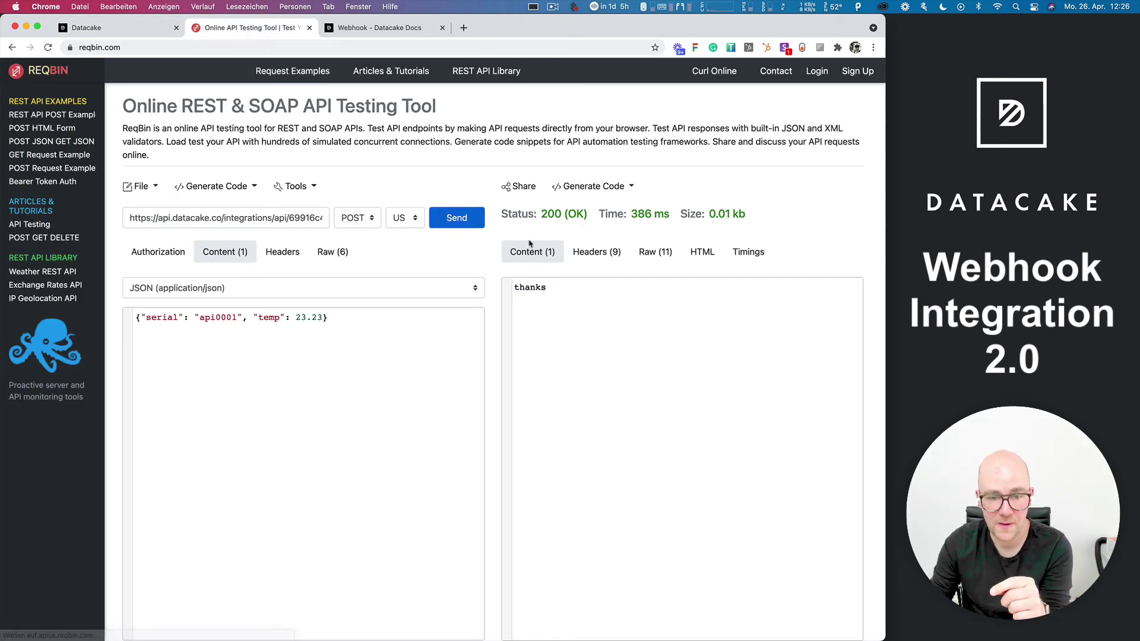
{"action": "double_click", "coordinate": [534, 290]}
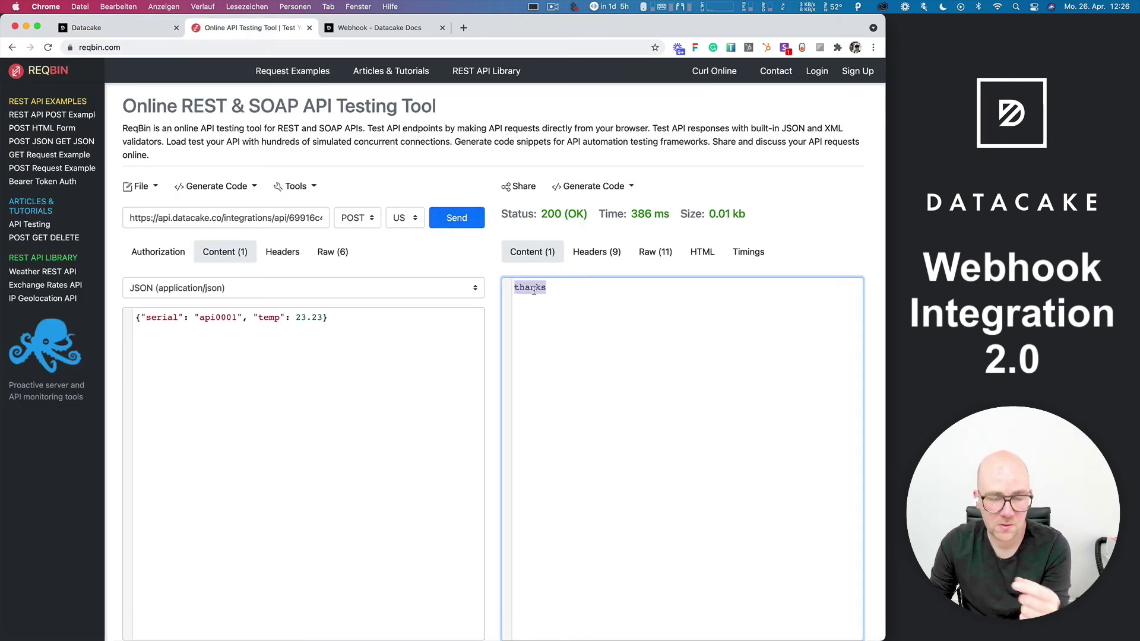
{"action": "left_click", "coordinate": [136, 28]}
{"action": "left_click_drag", "start_coordinate": [244, 343], "coordinate": [166, 342]}
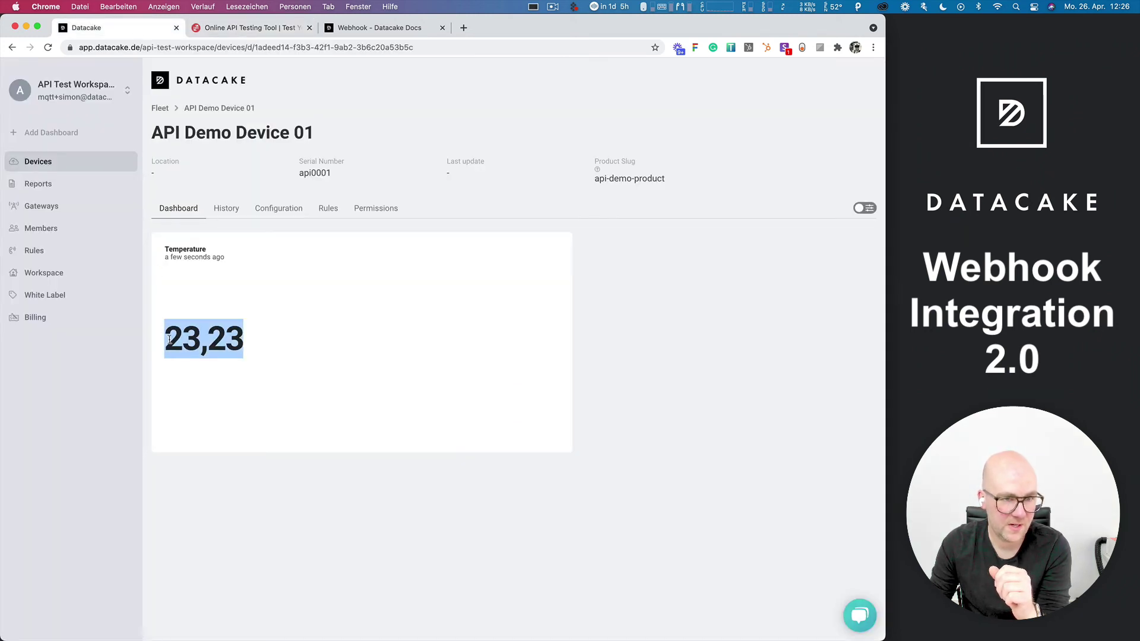
Change temp to 26.23, resend the request, and check the updated dashboard reading
{"action": "left_click", "coordinate": [255, 28]}
{"action": "left_click", "coordinate": [304, 318]}
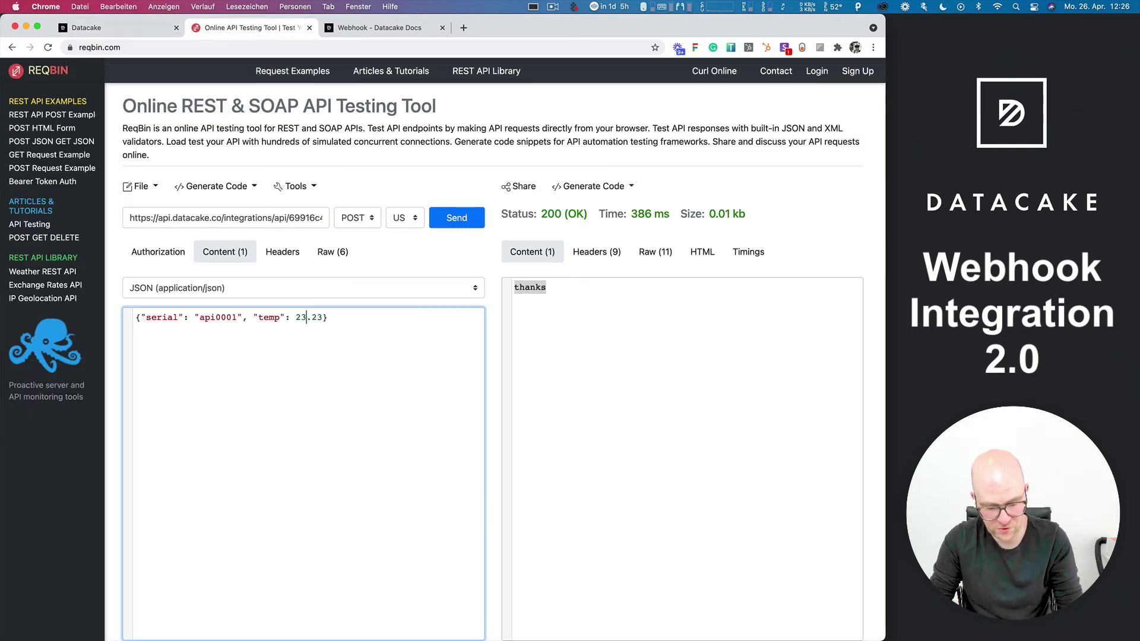
{"action": "left_click", "coordinate": [465, 227]}
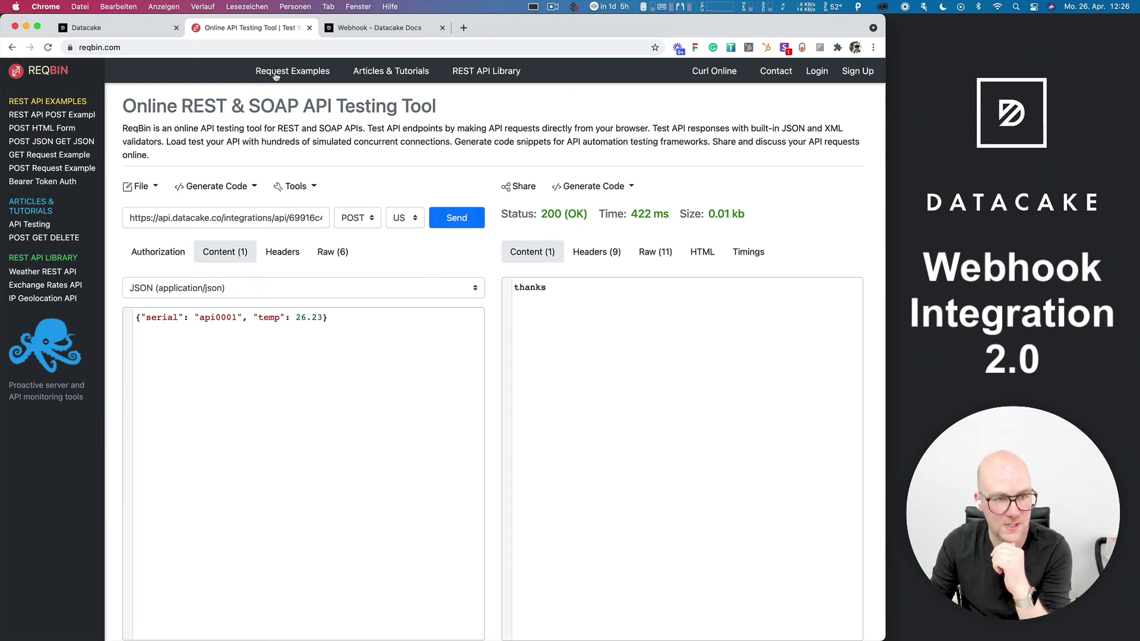
{"action": "left_click", "coordinate": [118, 27]}
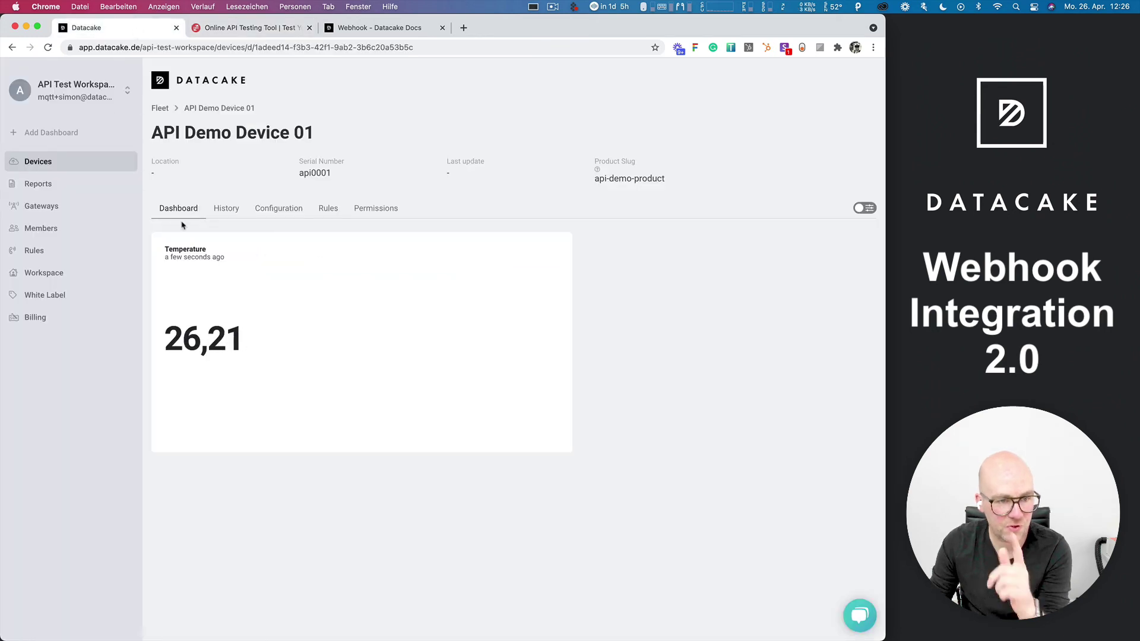
Start a new API device from Fleet, assigned to the existing API Demo Product
{"action": "left_click", "coordinate": [160, 108]}
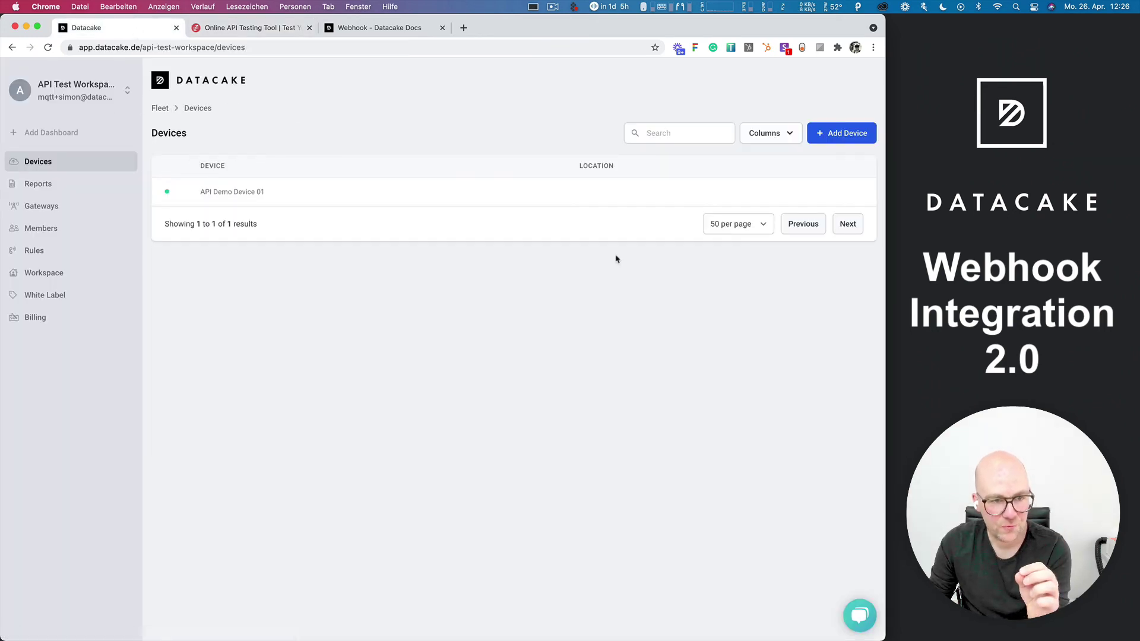
{"action": "left_click", "coordinate": [847, 134]}
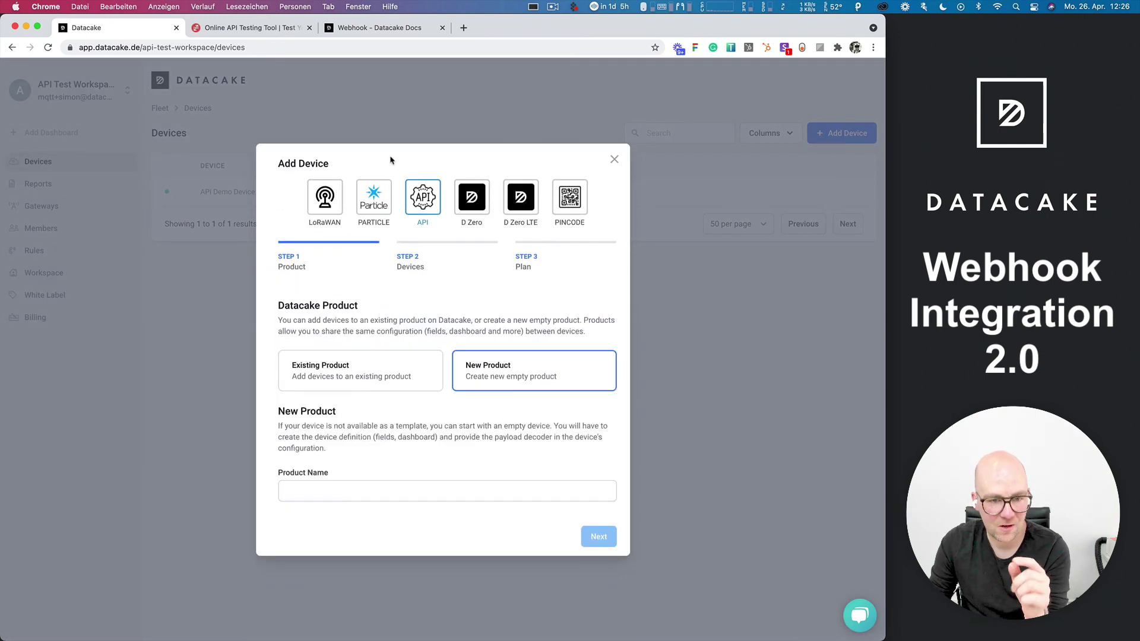
{"action": "left_click", "coordinate": [344, 369]}
{"action": "left_click", "coordinate": [512, 366]}
{"action": "left_click", "coordinate": [369, 375]}
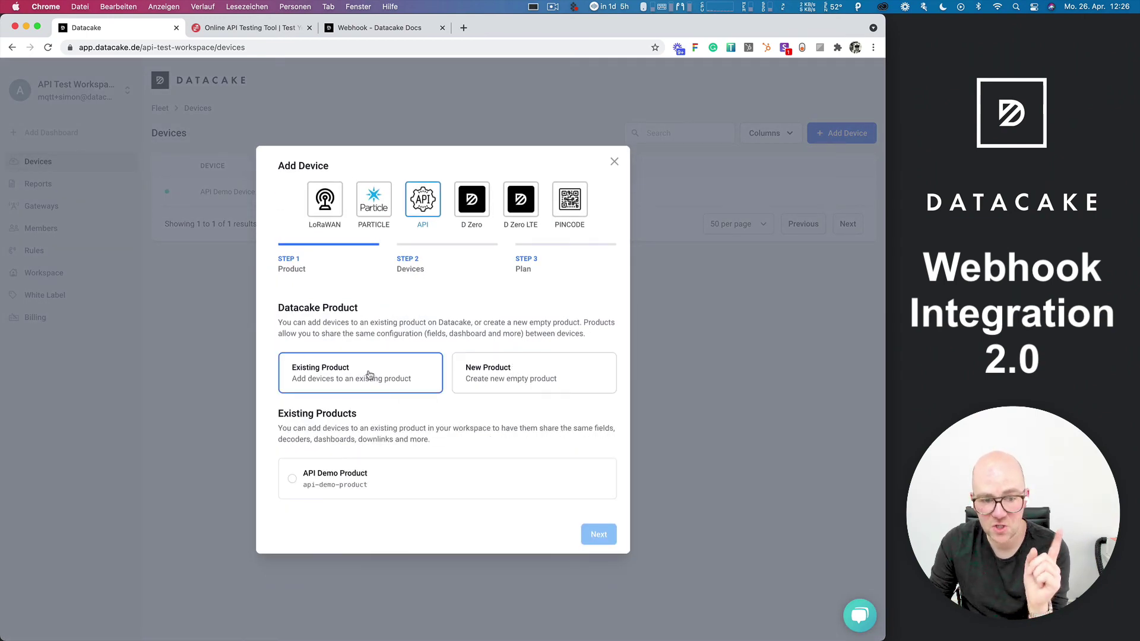
{"action": "left_click", "coordinate": [332, 479]}
{"action": "left_click", "coordinate": [592, 536]}
Enter serial api0002 and name API Demo Device 02, then add the device
{"action": "left_click", "coordinate": [366, 418]}
{"action": "type", "text": "api0002"}
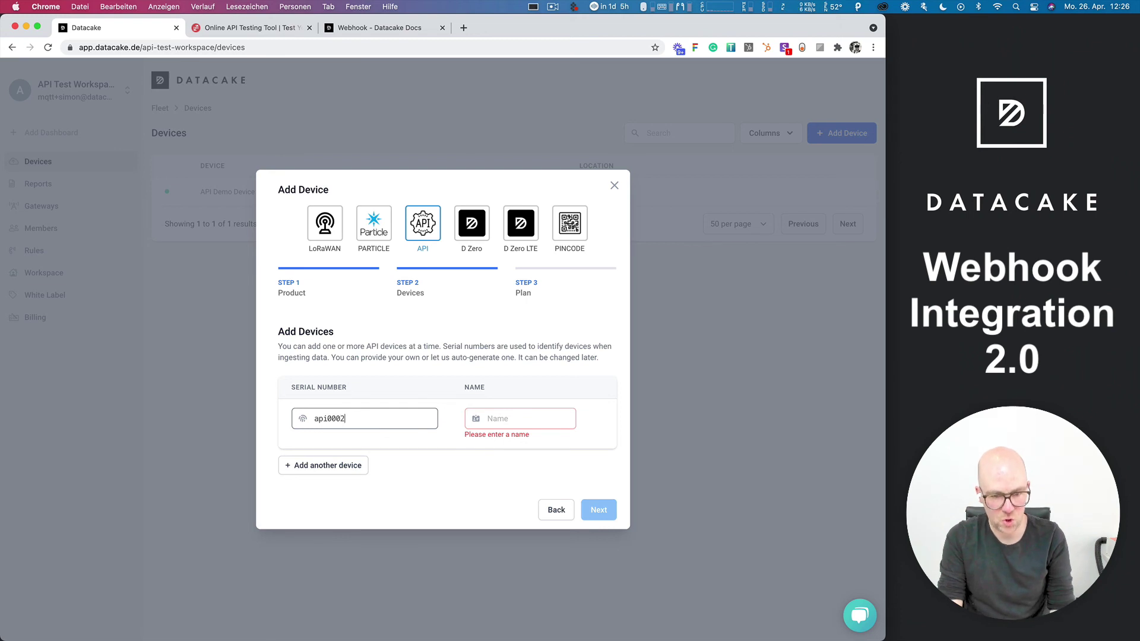
{"action": "left_click", "coordinate": [520, 418]}
{"action": "type", "text": "Ap"}
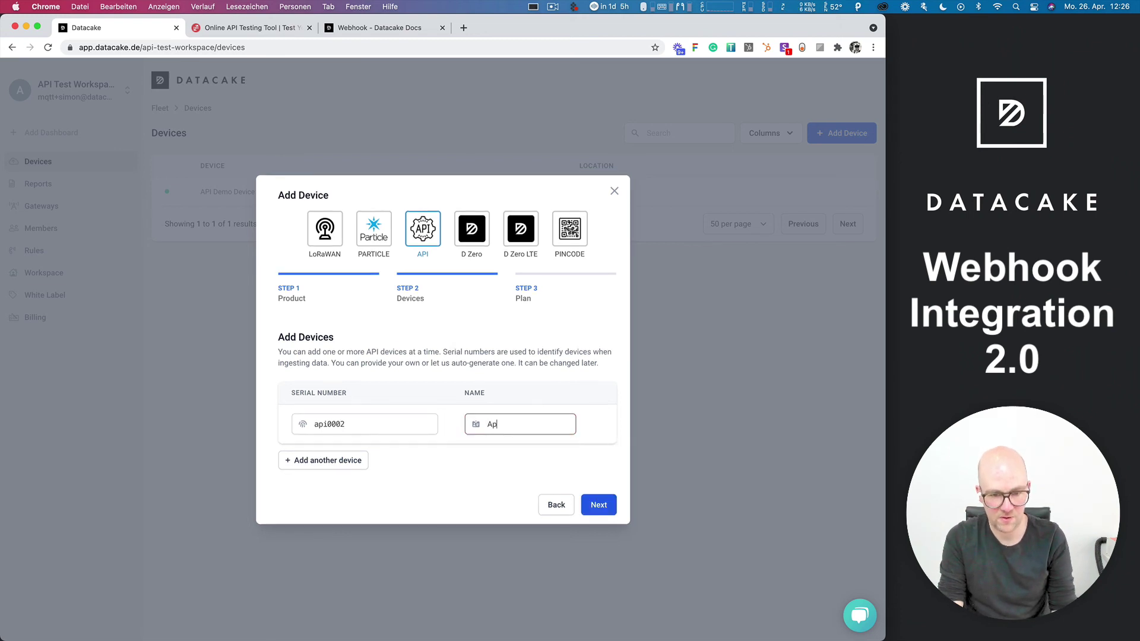
{"action": "type", "text": "i"}
{"action": "key", "text": "BackSpace"}
{"action": "key", "text": "BackSpace"}
{"action": "type", "text": "PI"}
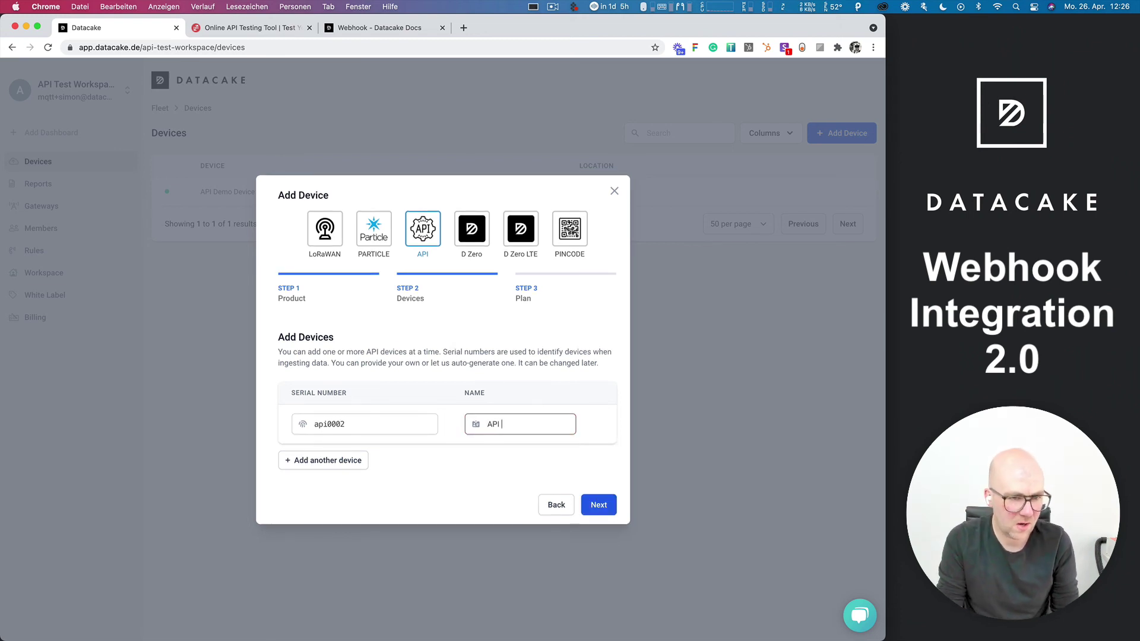
{"action": "type", "text": " Demo Dei"}
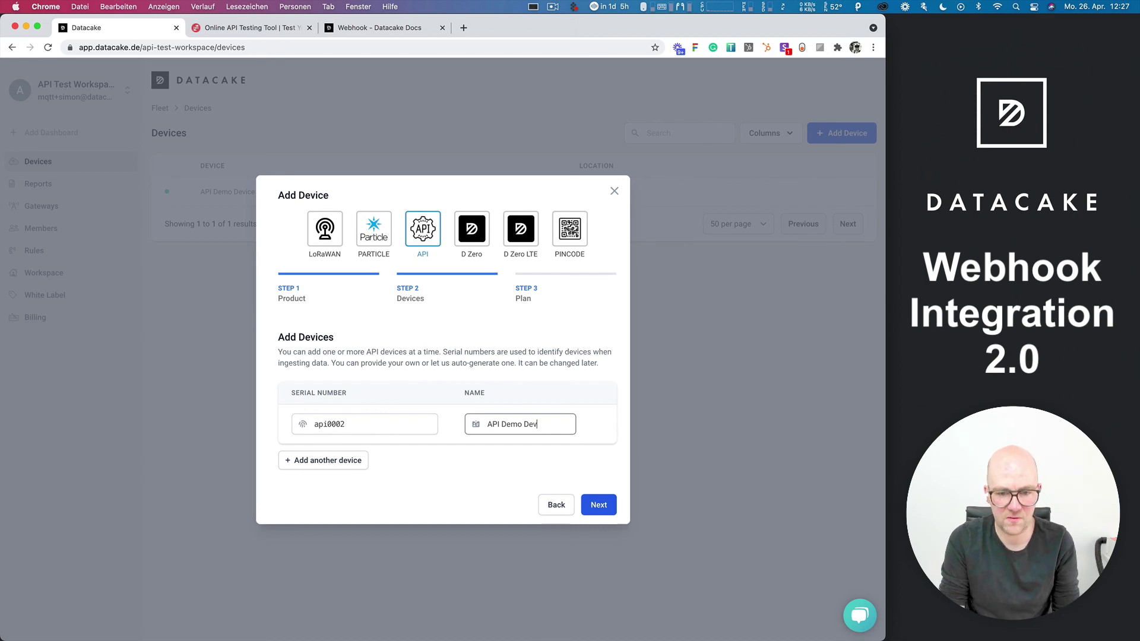
{"action": "type", "text": "ice 02"}
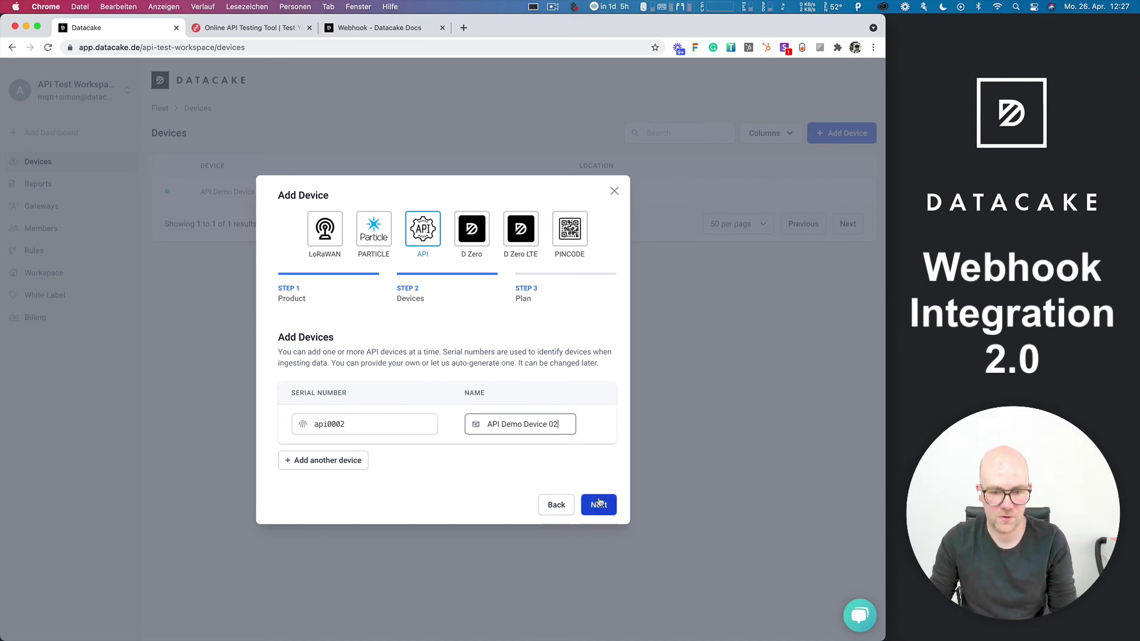
{"action": "left_click", "coordinate": [598, 504]}
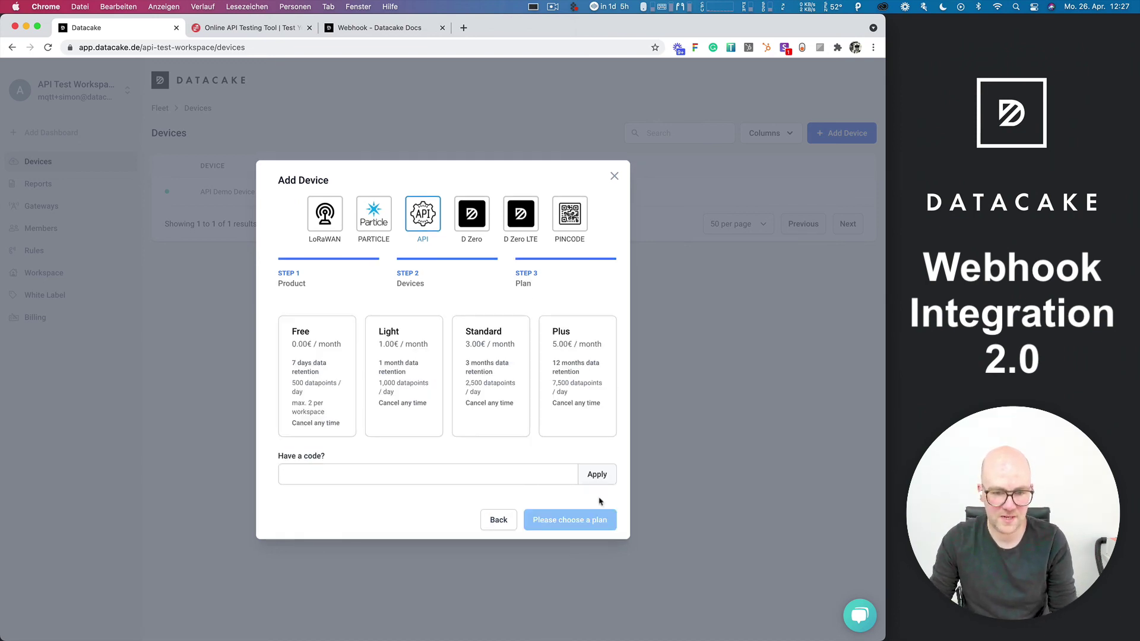
{"action": "left_click", "coordinate": [605, 530]}
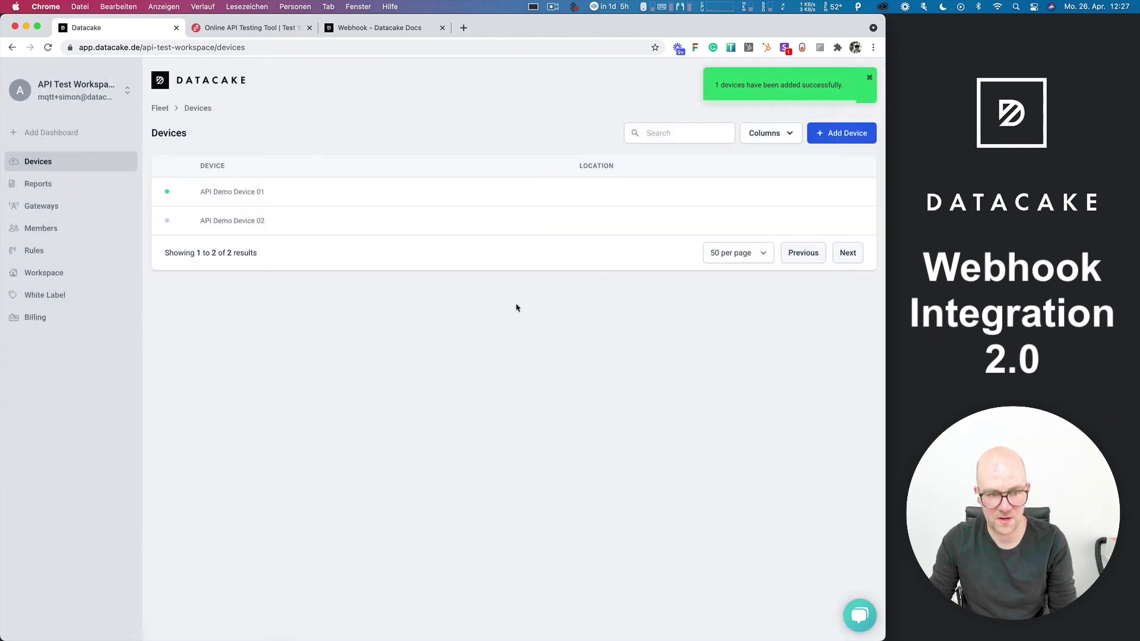
Show a Product column in the device list
{"action": "left_click", "coordinate": [790, 134]}
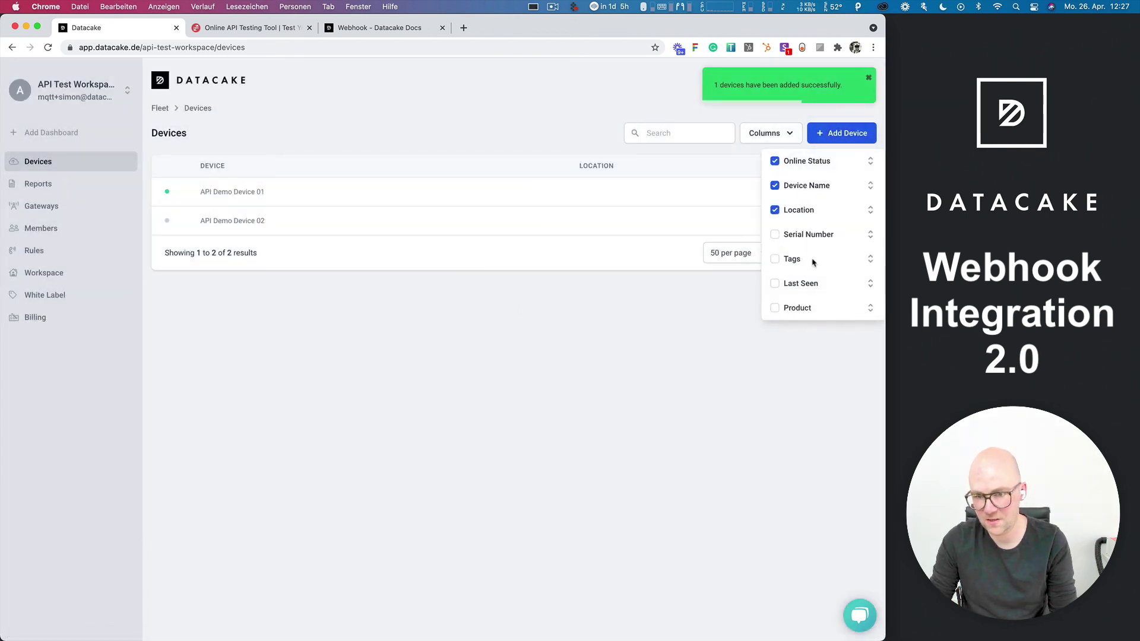
{"action": "left_click", "coordinate": [775, 308]}
{"action": "left_click_drag", "start_coordinate": [656, 191], "coordinate": [622, 217]}
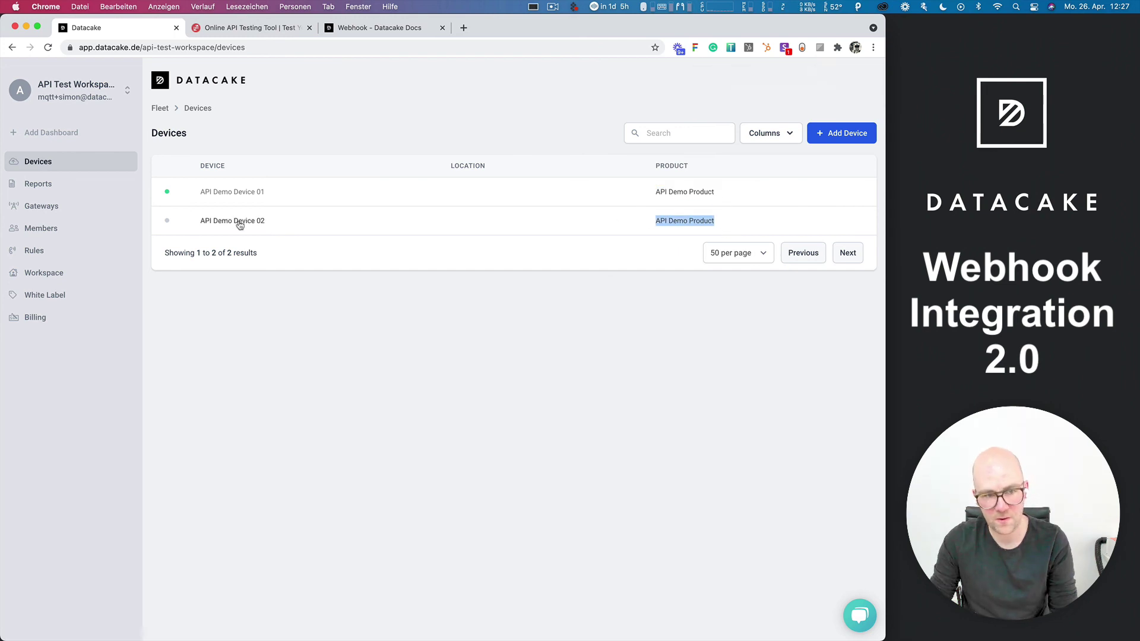
In ReqBin, change the body serial to api0002 and send the 28.23 reading
{"action": "key", "text": "ctrl+Tab"}
{"action": "left_click", "coordinate": [236, 317]}
{"action": "key", "text": "BackSpace"}
{"action": "type", "text": "2\", \"temp\": 28.23}"}
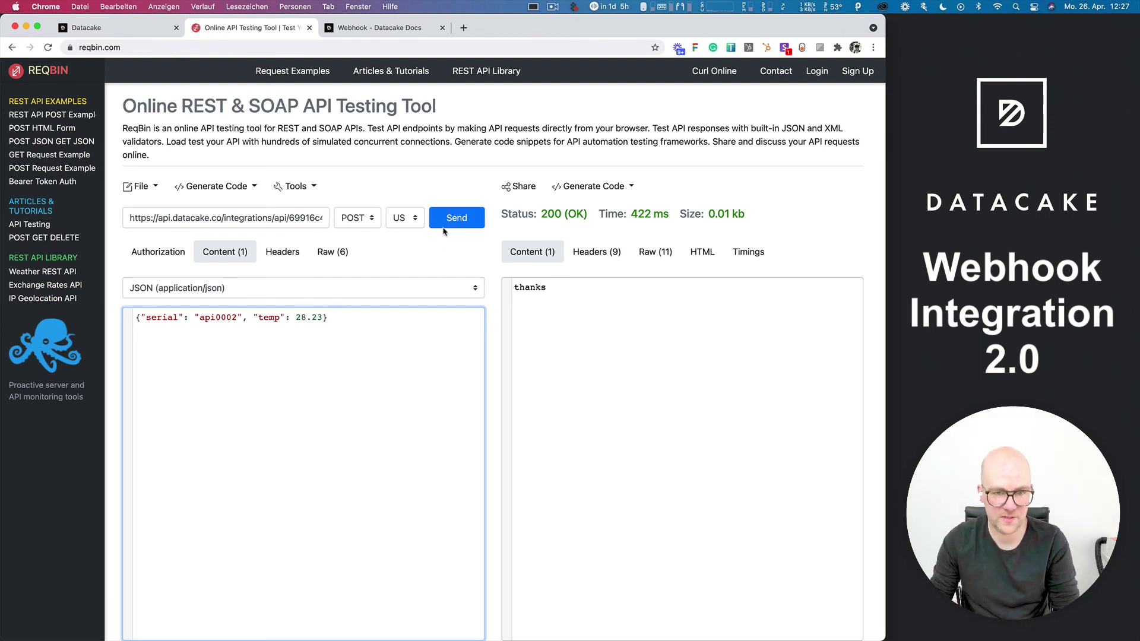
{"action": "left_click", "coordinate": [445, 226]}
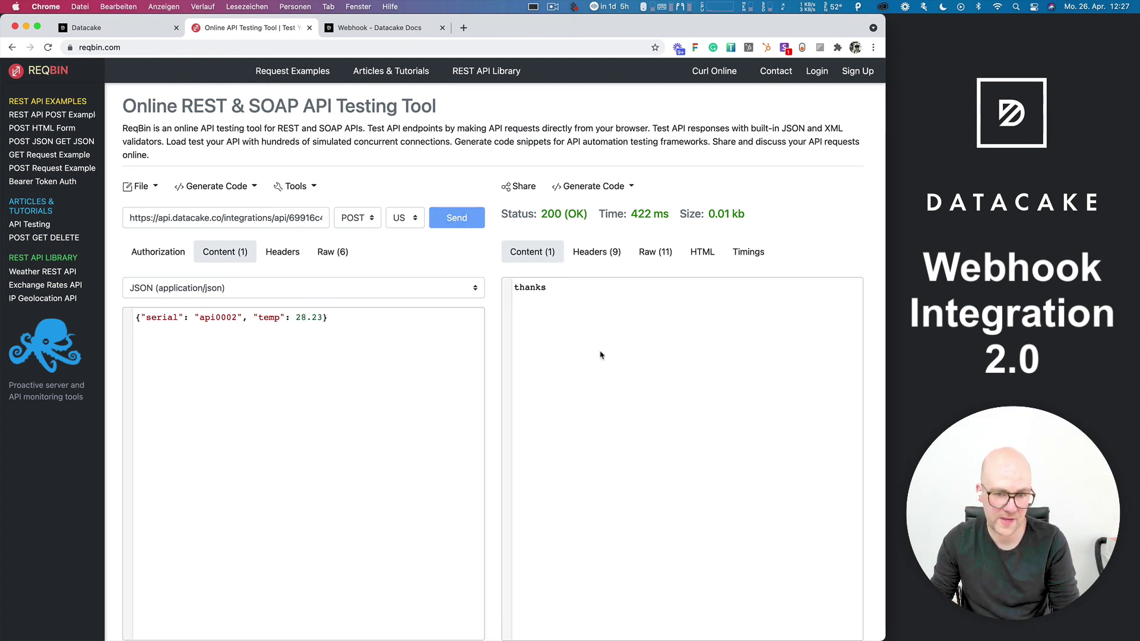
Open API Demo Device 02 in Datacake and confirm its 28,23 temperature
{"action": "left_click", "coordinate": [138, 30]}
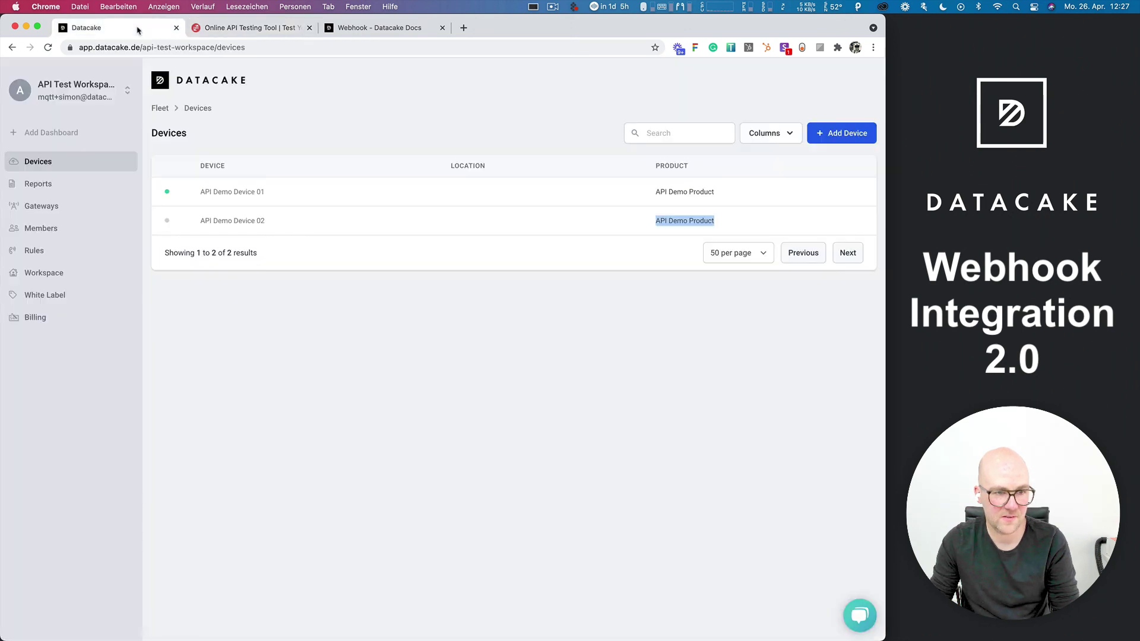
{"action": "left_click", "coordinate": [213, 221]}
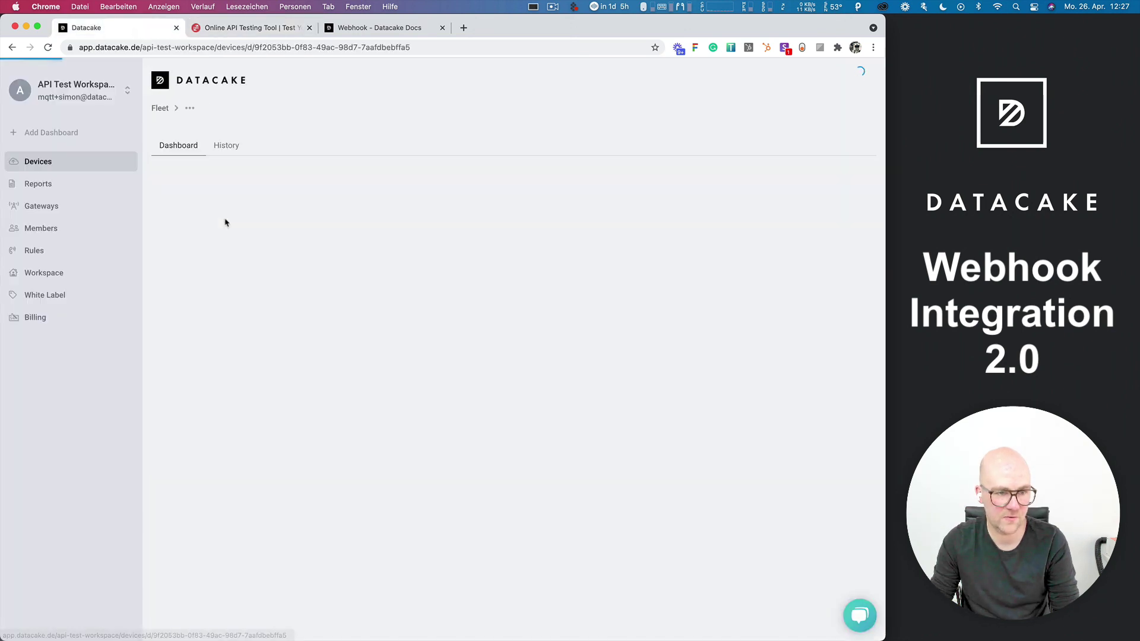
{"action": "left_click_drag", "start_coordinate": [237, 371], "coordinate": [167, 352]}
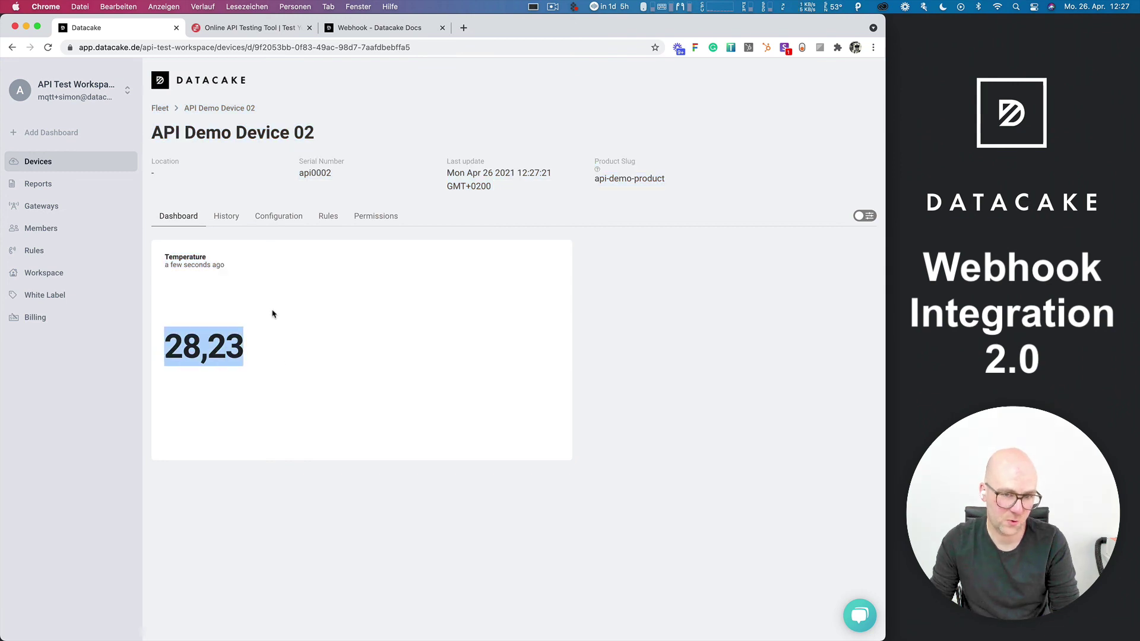
Open API Demo Device 01 from the Devices list to view its 2,23 temperature
{"action": "left_click", "coordinate": [77, 161]}
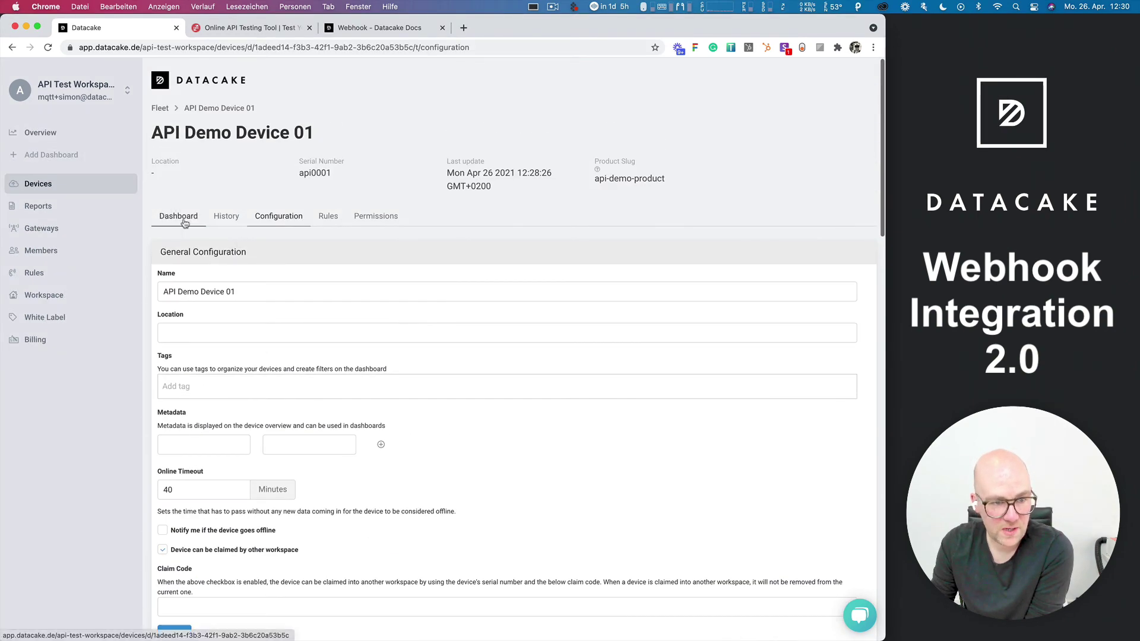
{"action": "left_click", "coordinate": [185, 221]}
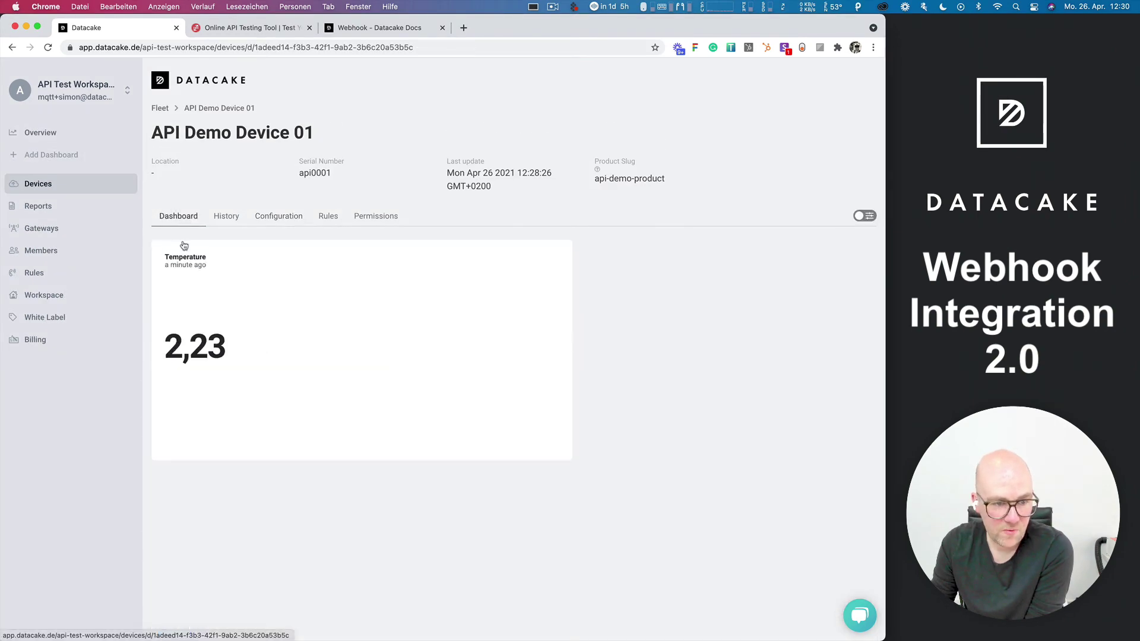